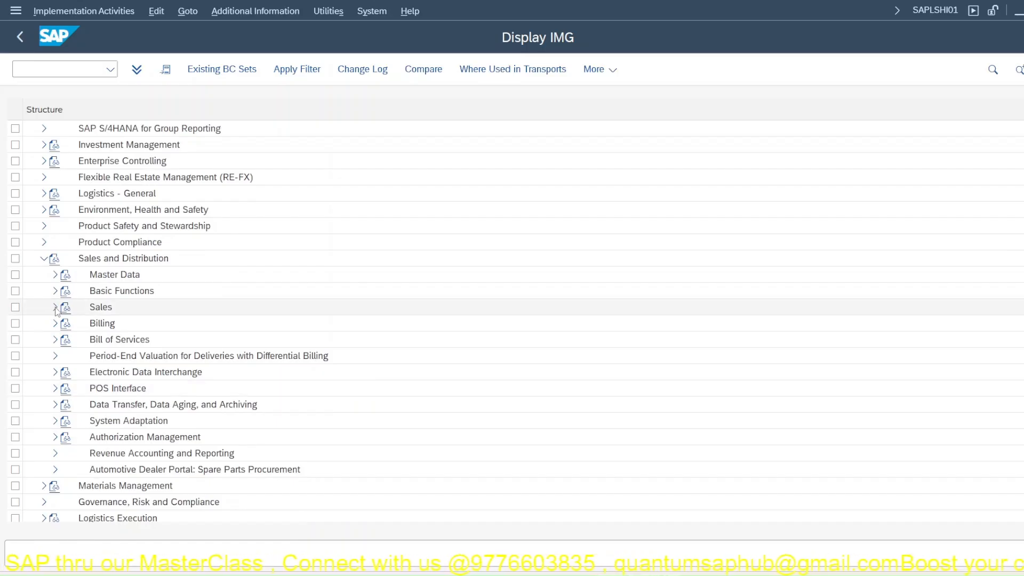
Step: Open the Define Item Category Groups activity under Sales and Distribution, Sales, Sales Documents, Sales Document Item
left_click(55, 308)
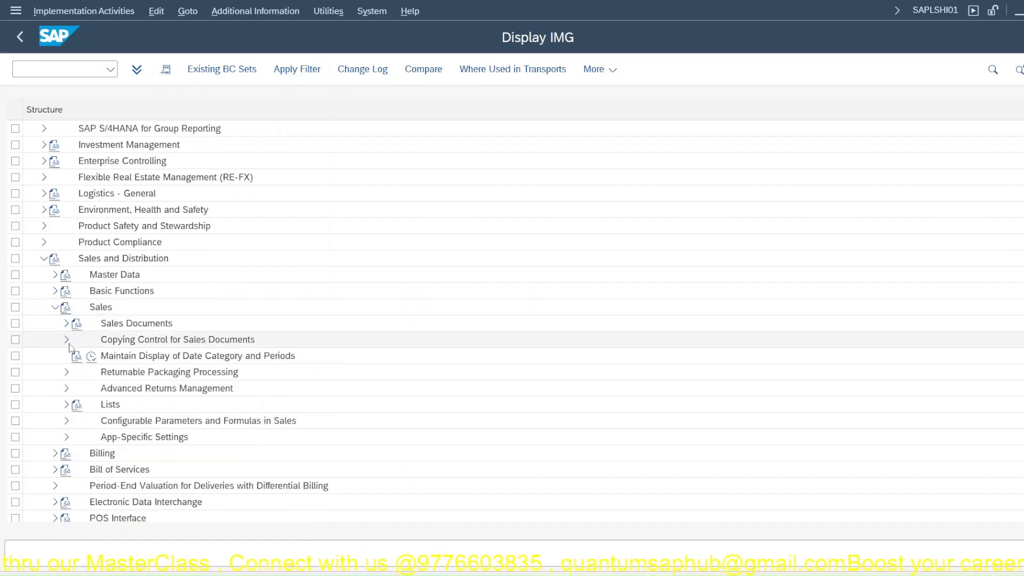
left_click(66, 323)
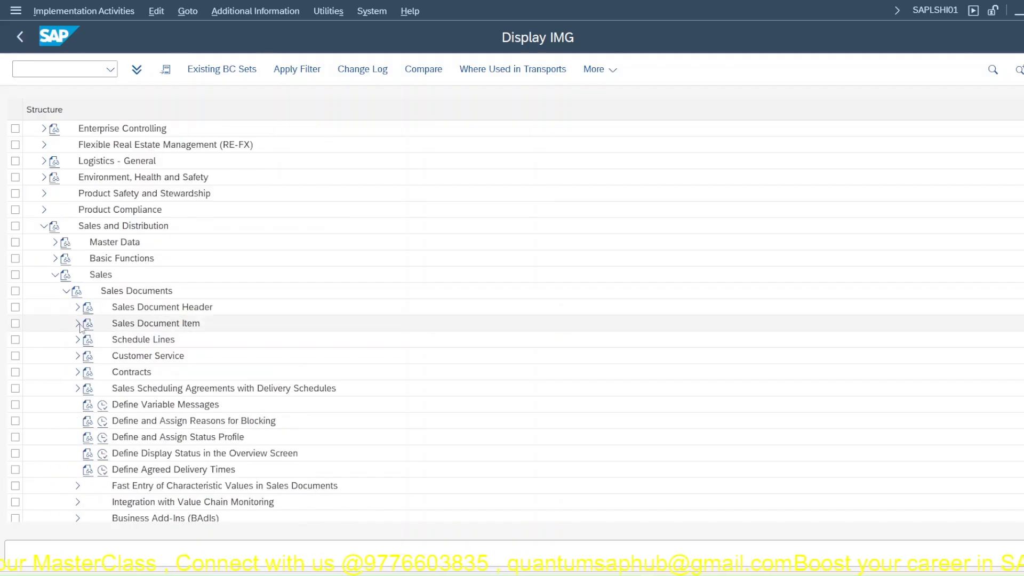
left_click(78, 323)
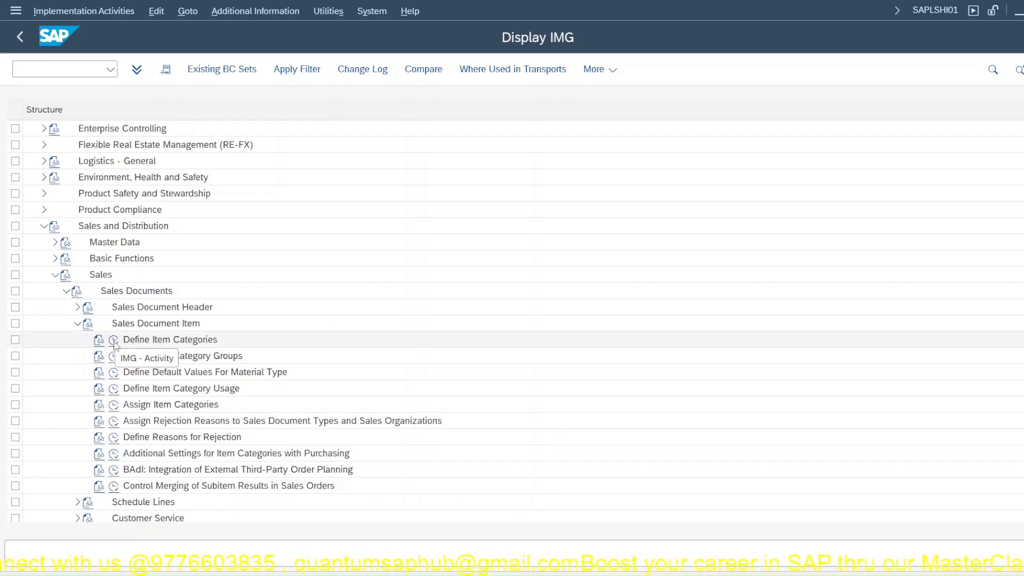
left_click(114, 356)
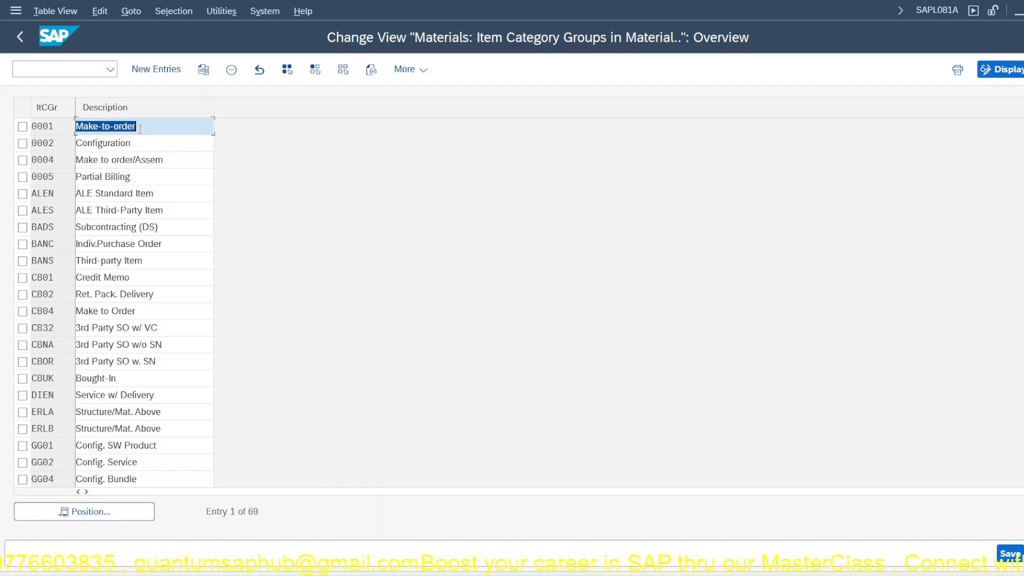
Step: Look through the item category groups from 0001 down to NORM, the standard item group
left_click(58, 127)
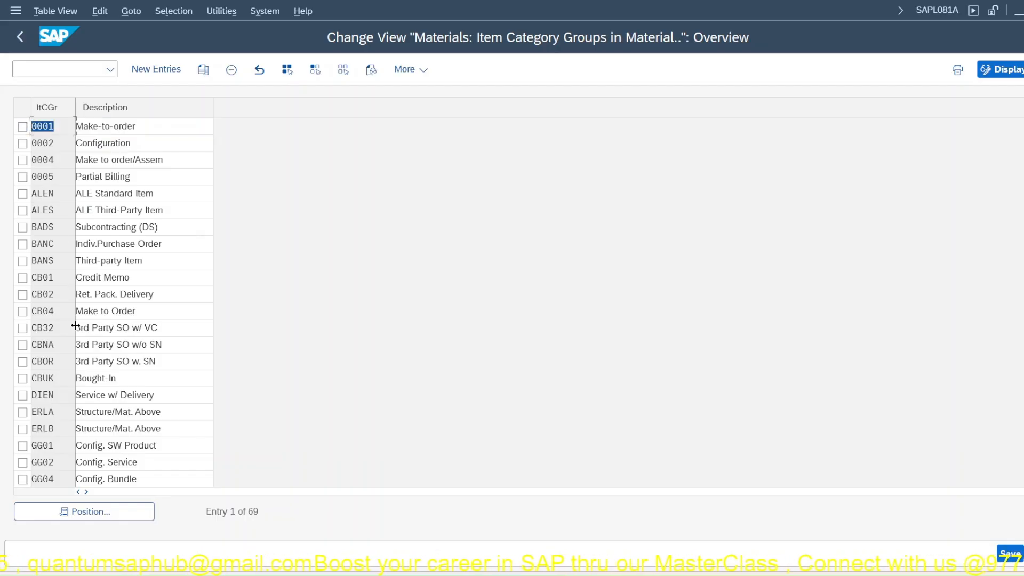
scroll(53, 405, "down", 6)
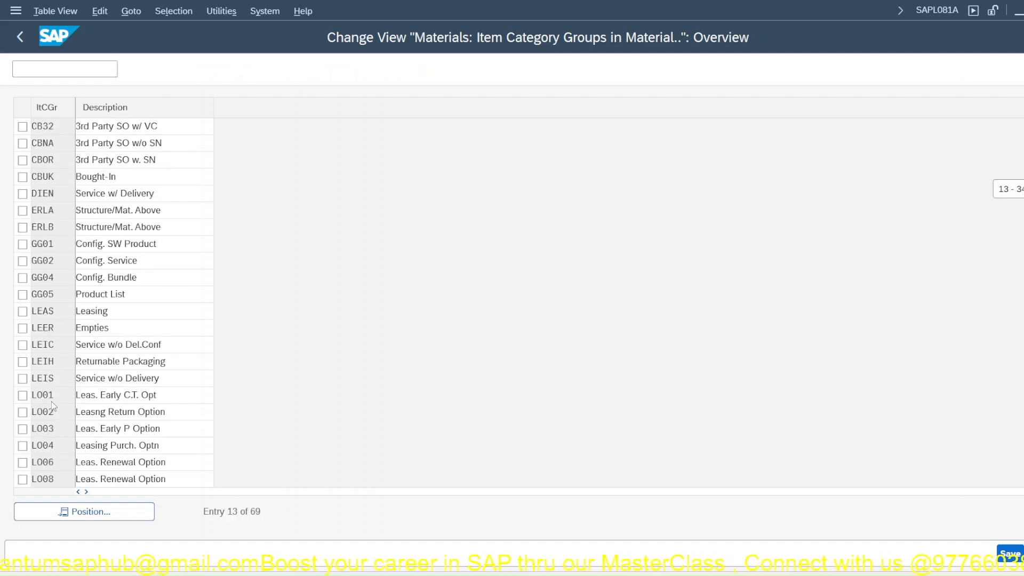
scroll(52, 405, "down", 6)
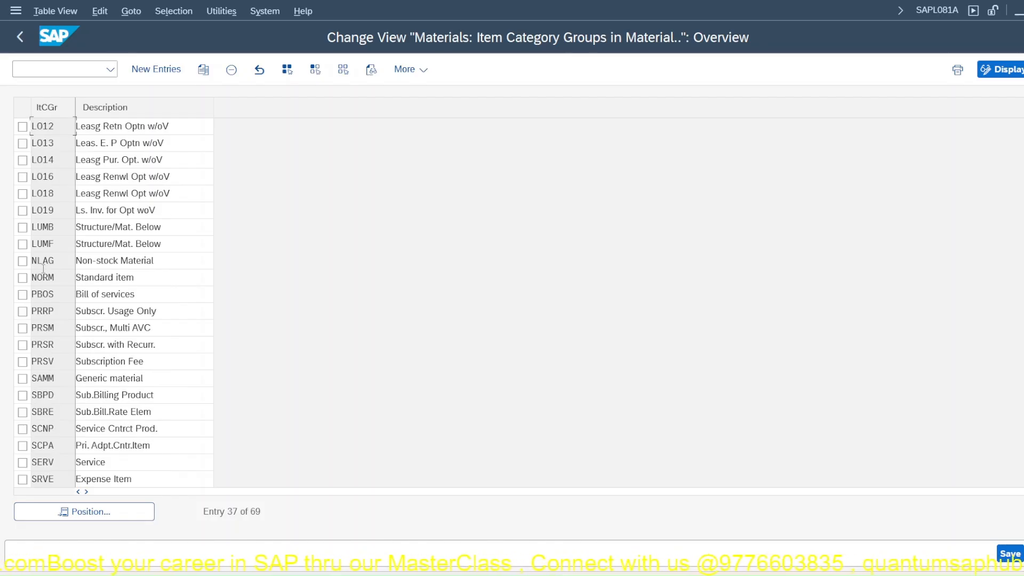
left_click_drag(58, 281, 30, 283)
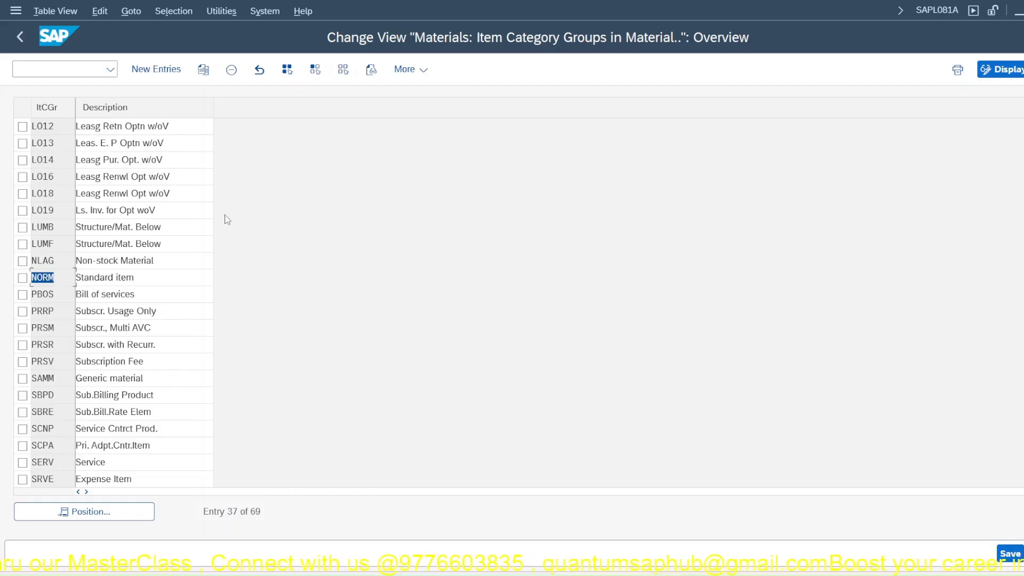
double_click(51, 279)
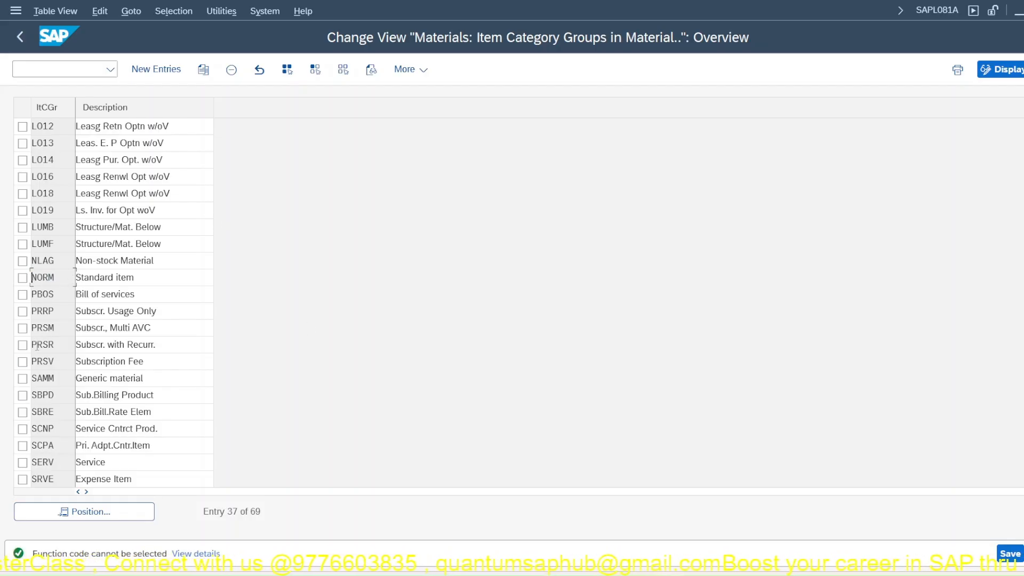
Step: Review the other item category groups through the end of the list, including VERP and SRVE, and return to the IMG structure
scroll(55, 388, "down", 2)
scroll(54, 368, "up", 6)
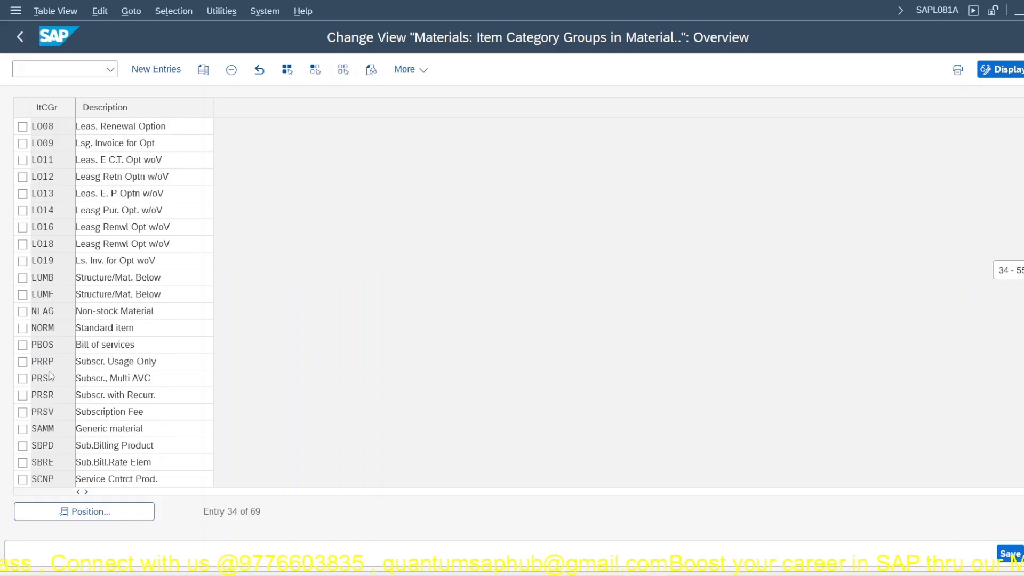
scroll(50, 335, "up", 8)
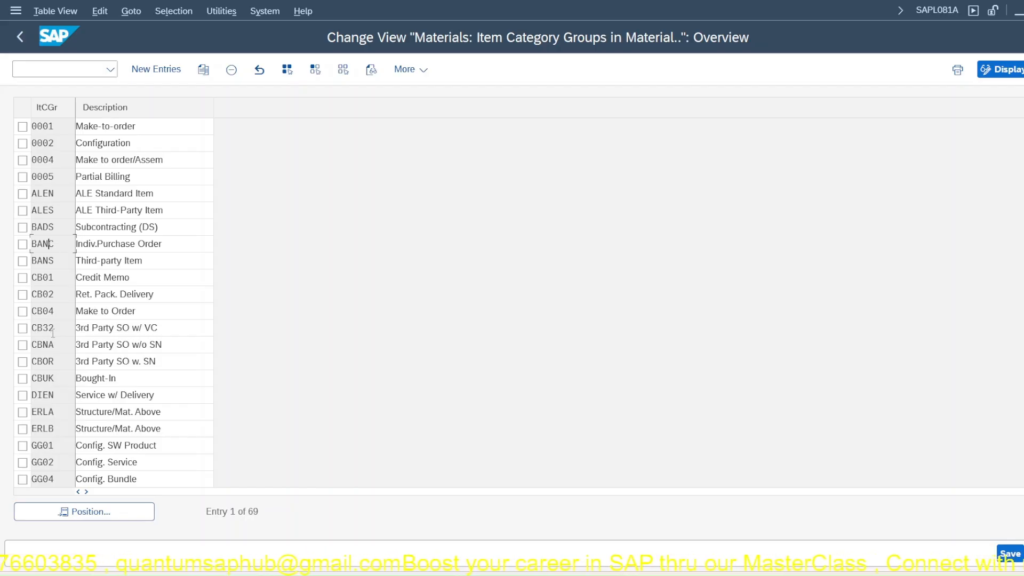
scroll(53, 334, "down", 7)
scroll(52, 334, "down", 5)
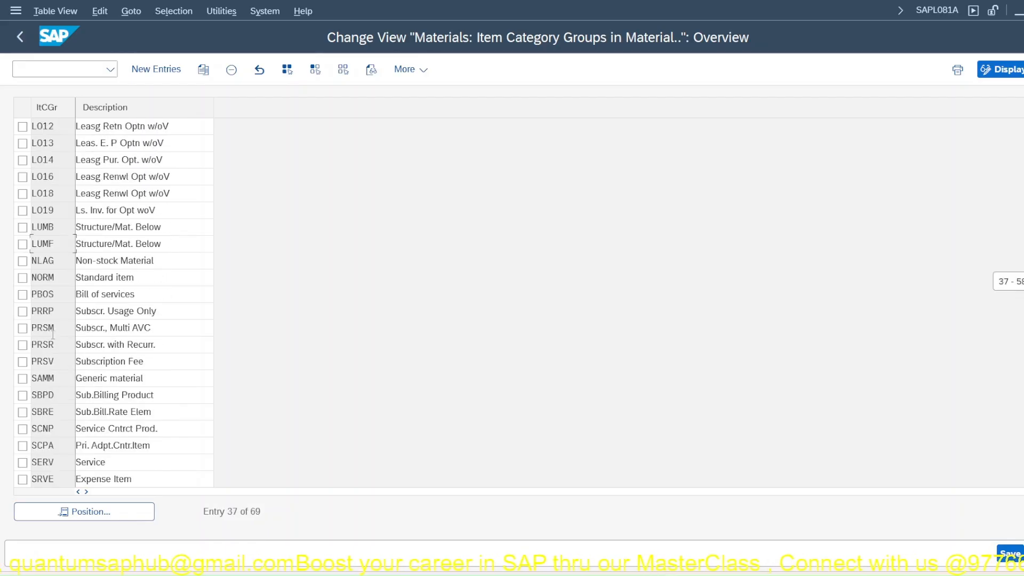
scroll(52, 334, "down", 5)
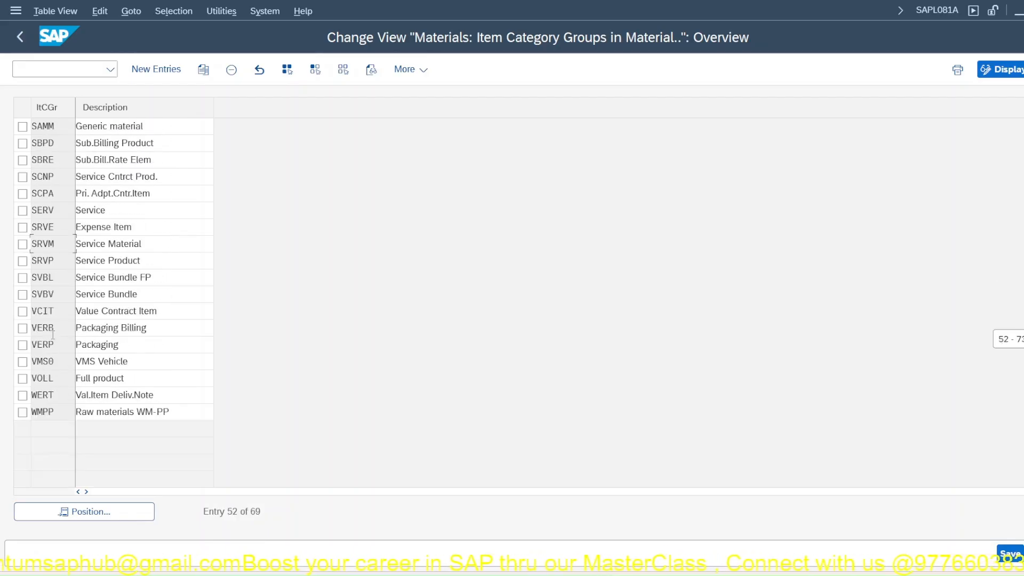
left_click_drag(50, 345, 38, 345)
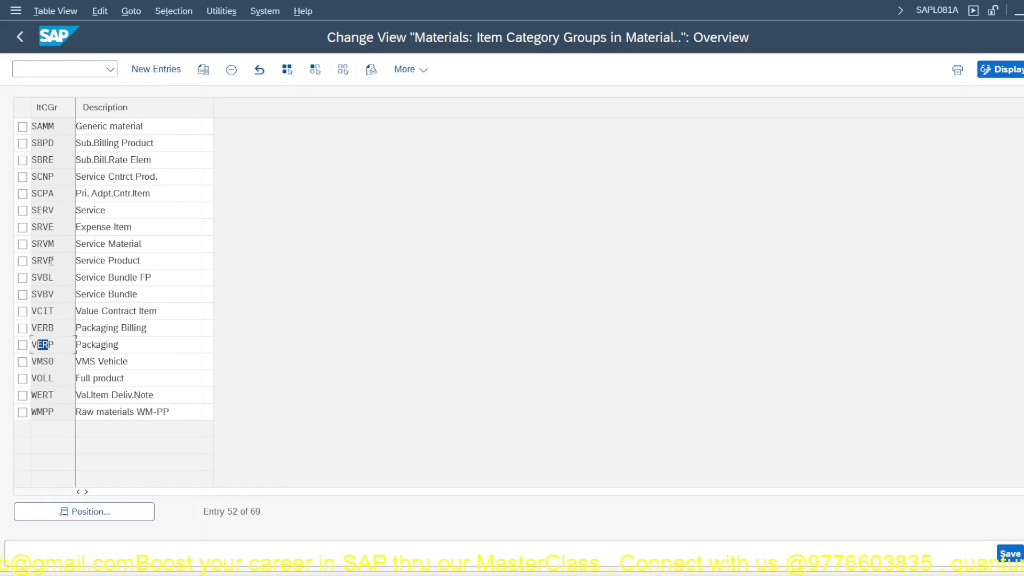
left_click(50, 229)
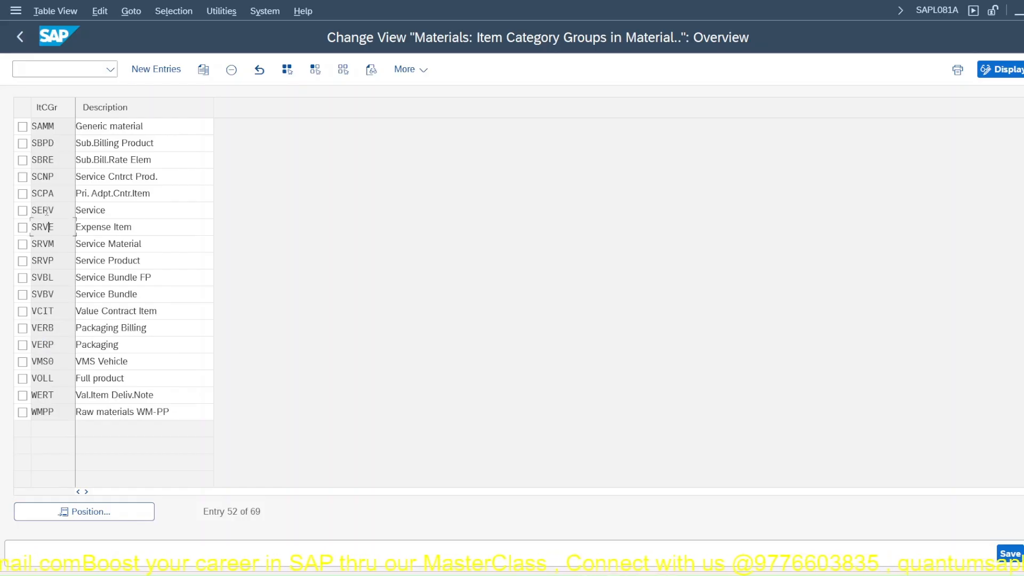
scroll(61, 273, "up", 2)
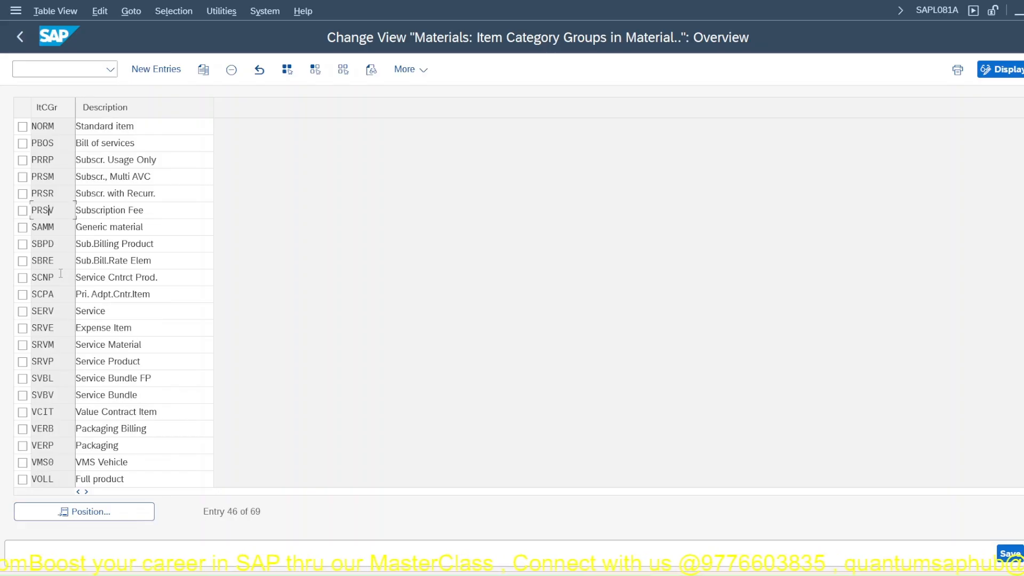
scroll(61, 274, "up", 2)
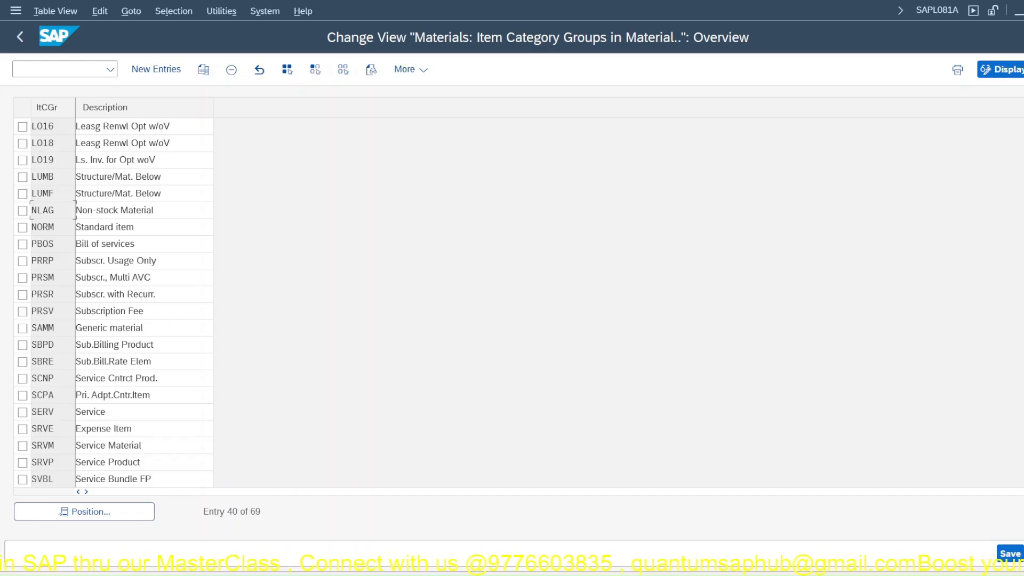
key("F3")
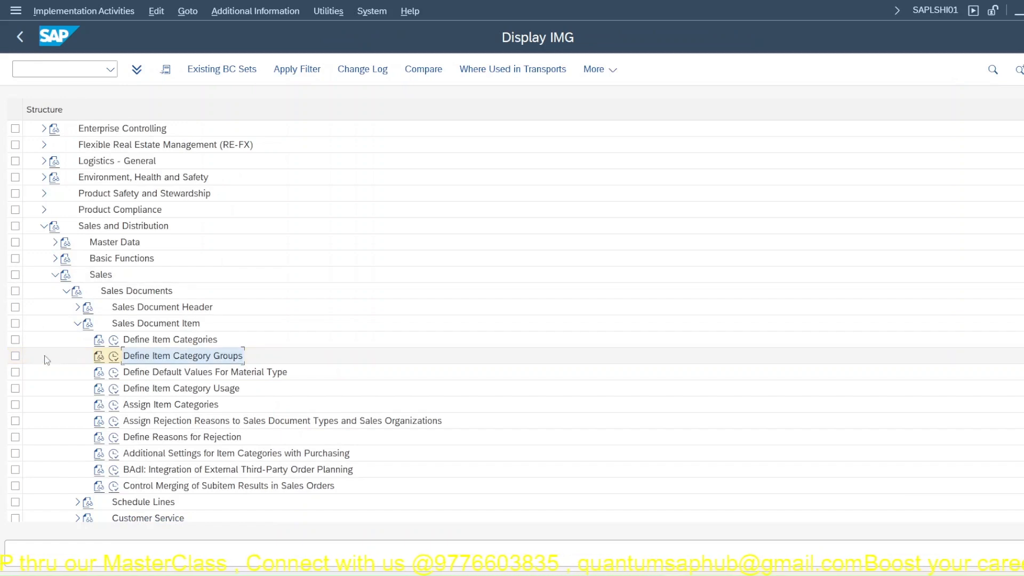
Step: Open the Define Item Categories activity, position the list at item category TAN and display its details
left_click(113, 339)
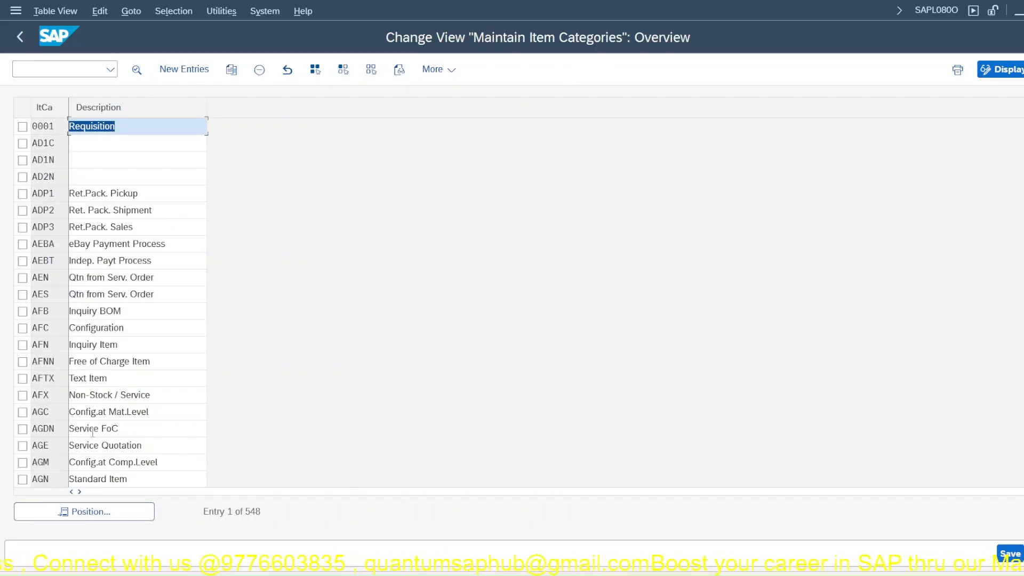
left_click(122, 510)
type("TAN")
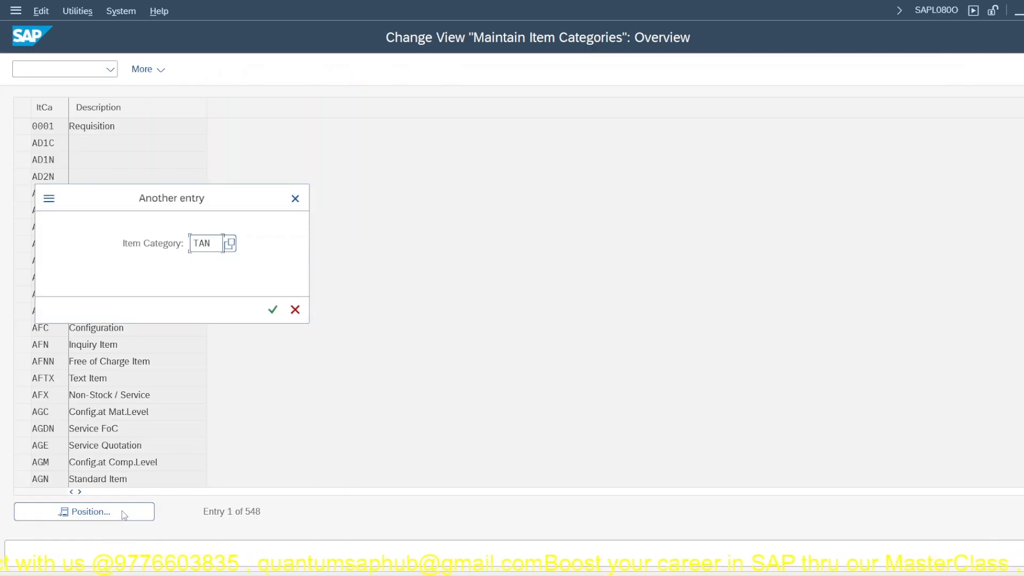
key("Return")
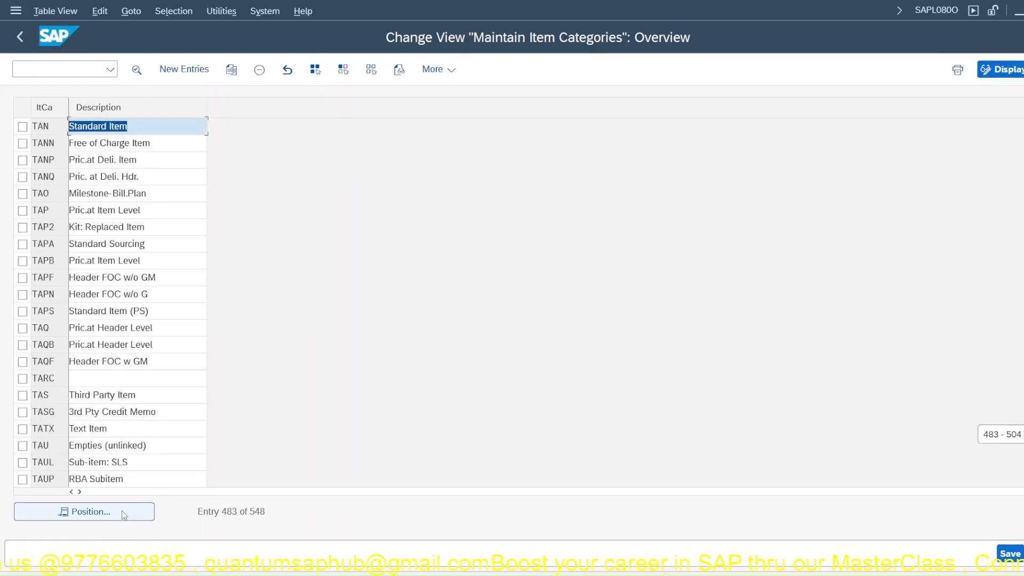
left_click(49, 127)
double_click(49, 127)
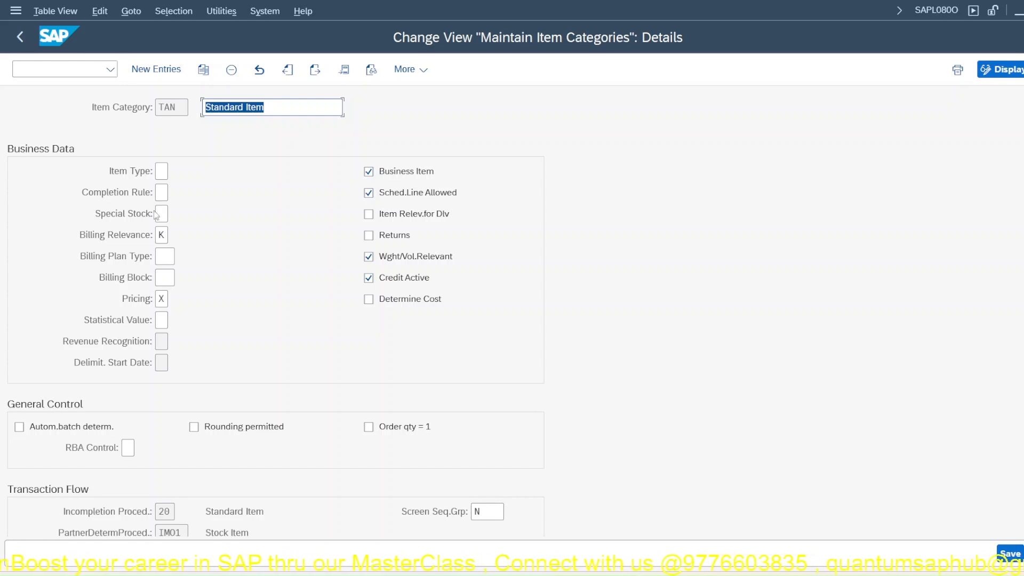
Step: For TAN, choose Billing Relevance K (delivery-related invoices for partial quantity) and Pricing X (pricing standard) from their possible values
left_click(162, 239)
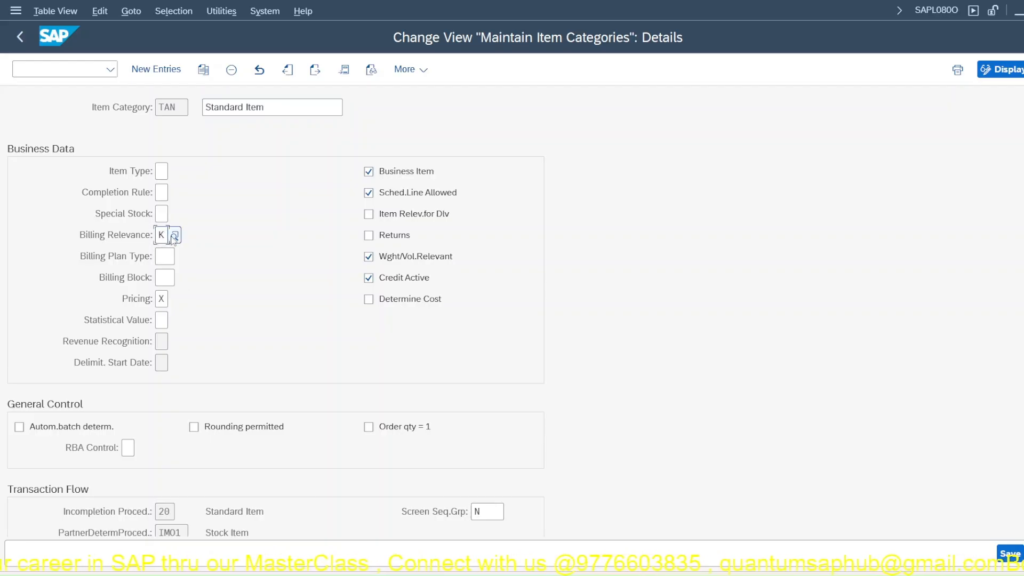
left_click(175, 235)
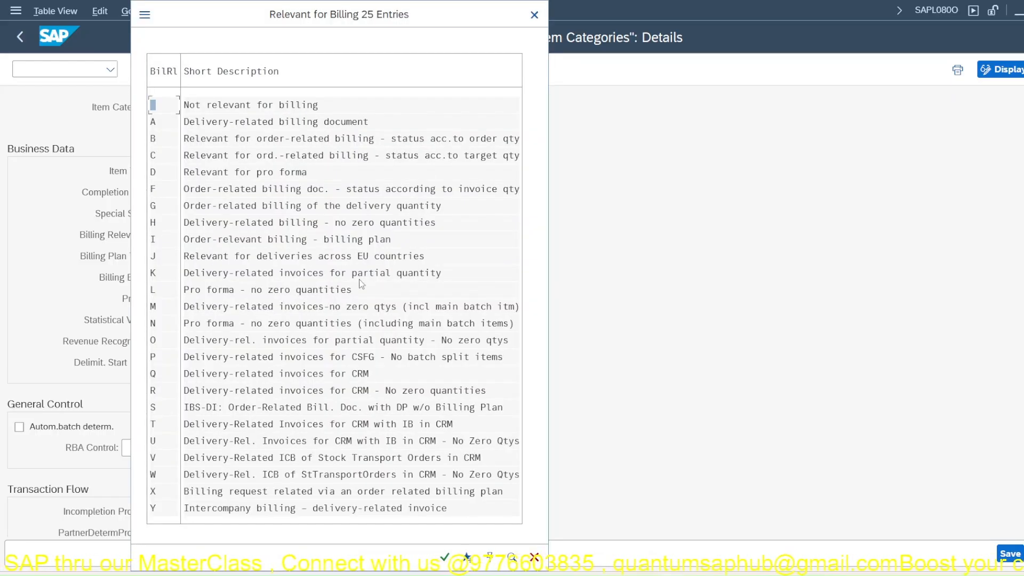
double_click(408, 277)
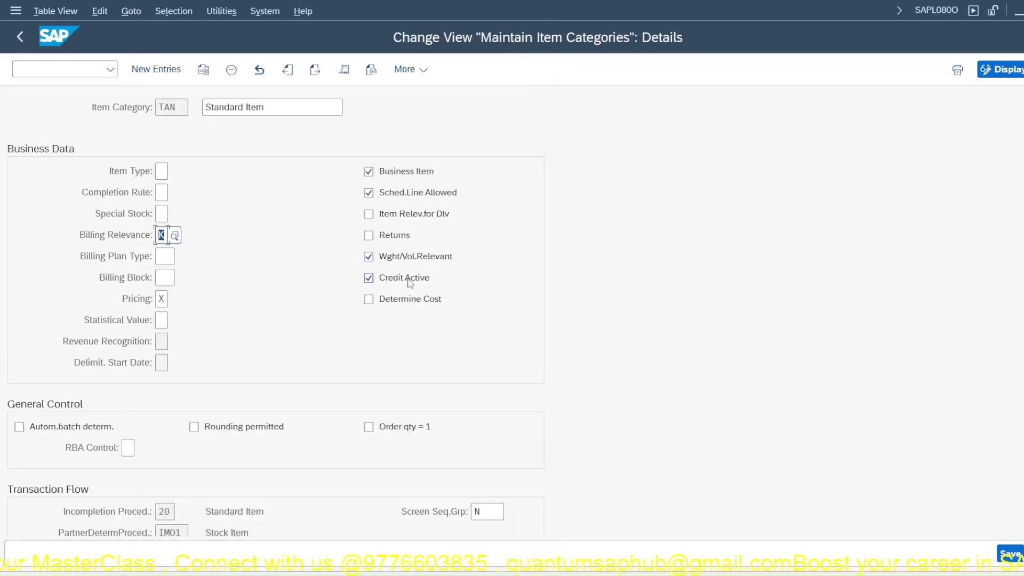
left_click(161, 298)
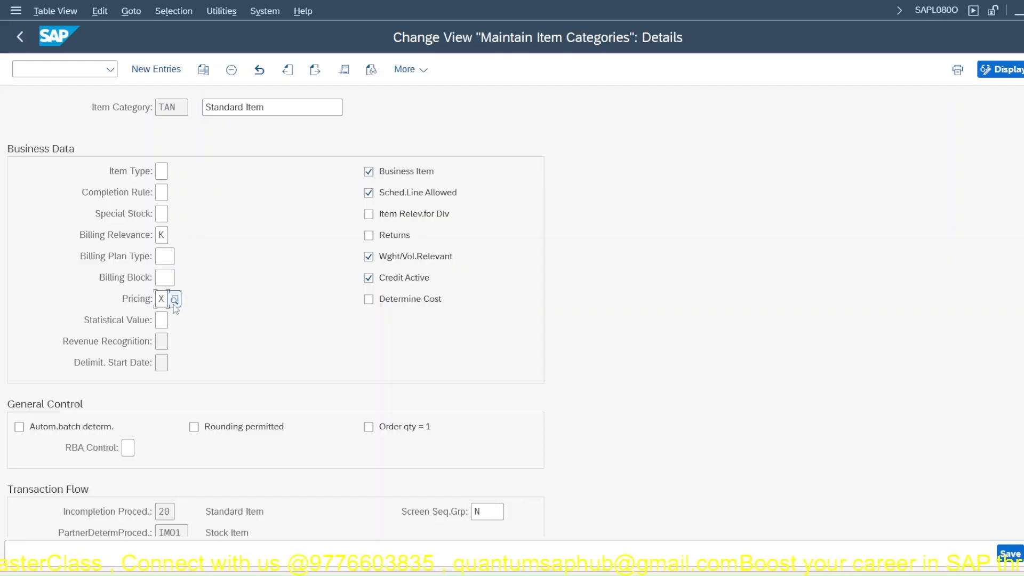
left_click(174, 299)
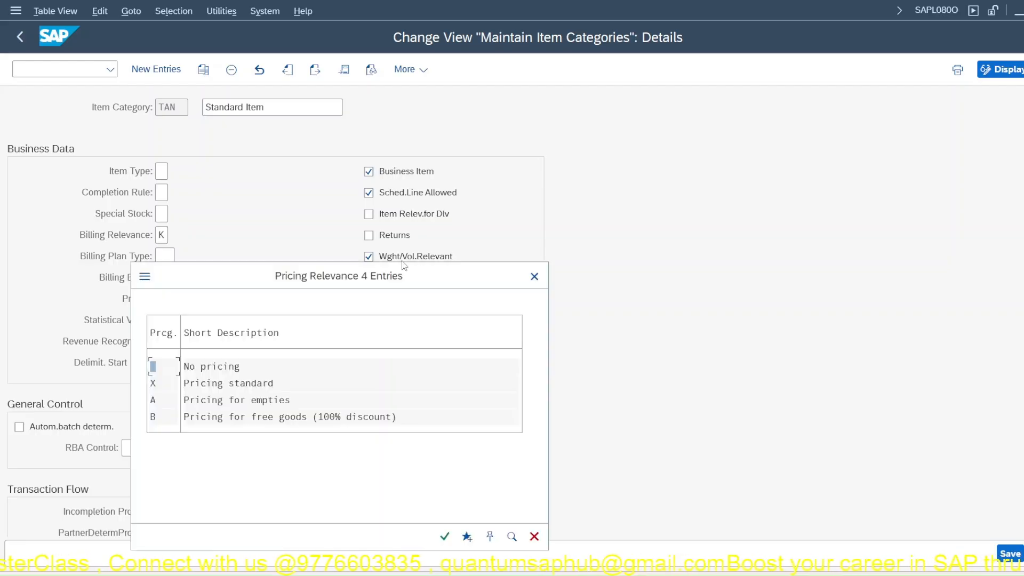
double_click(244, 384)
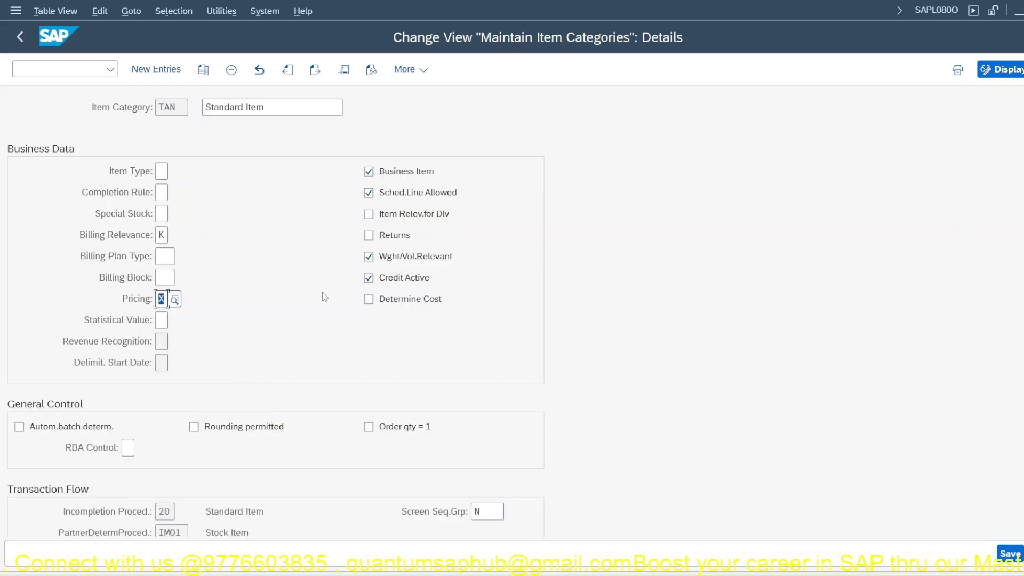
Step: Examine TAN's general control, transaction flow, bill of material, value contract and service settings, and return to the item category overview
scroll(322, 288, "down", 2)
scroll(325, 299, "down", 5)
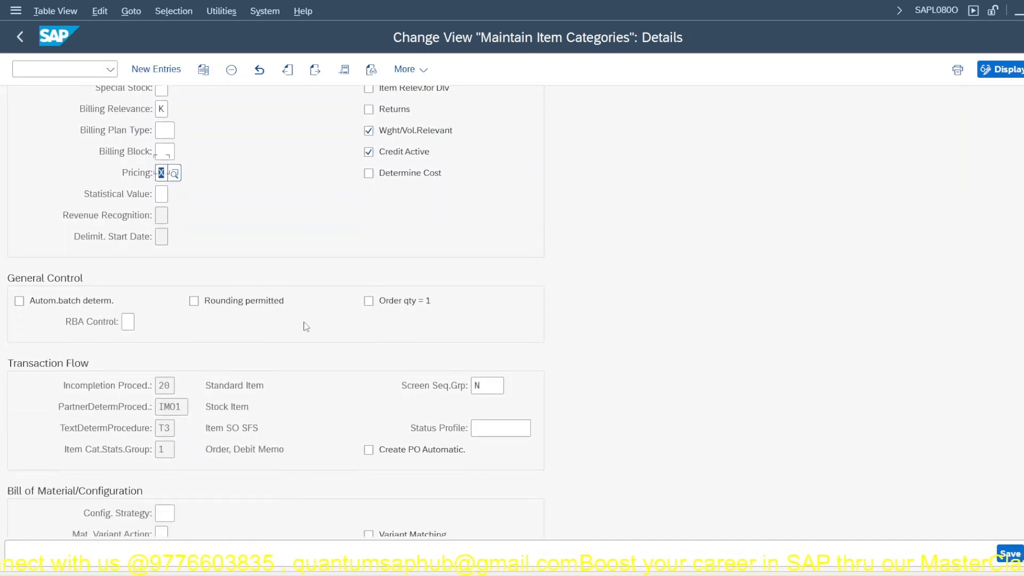
scroll(209, 427, "down", 7)
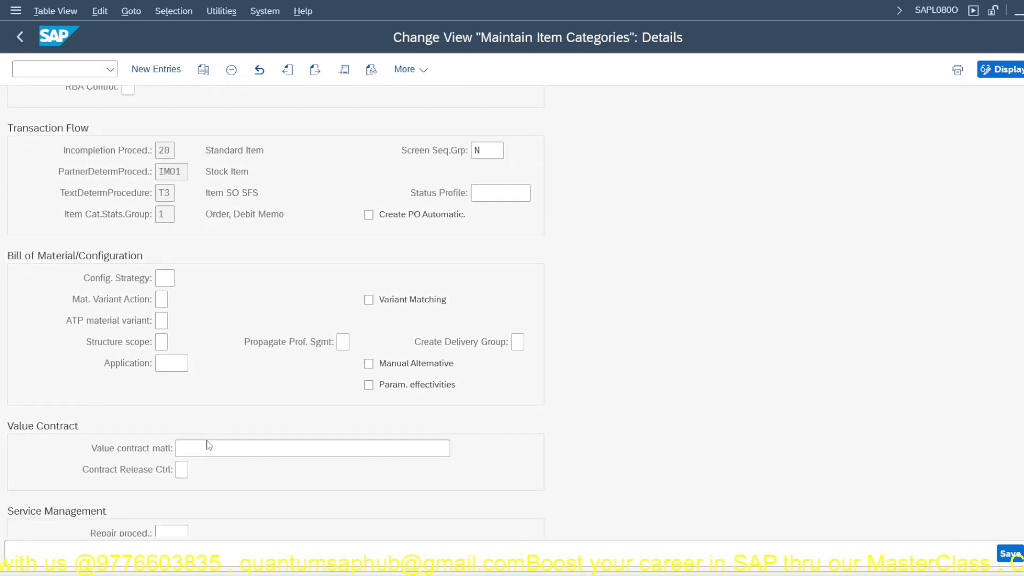
scroll(209, 446, "down", 1)
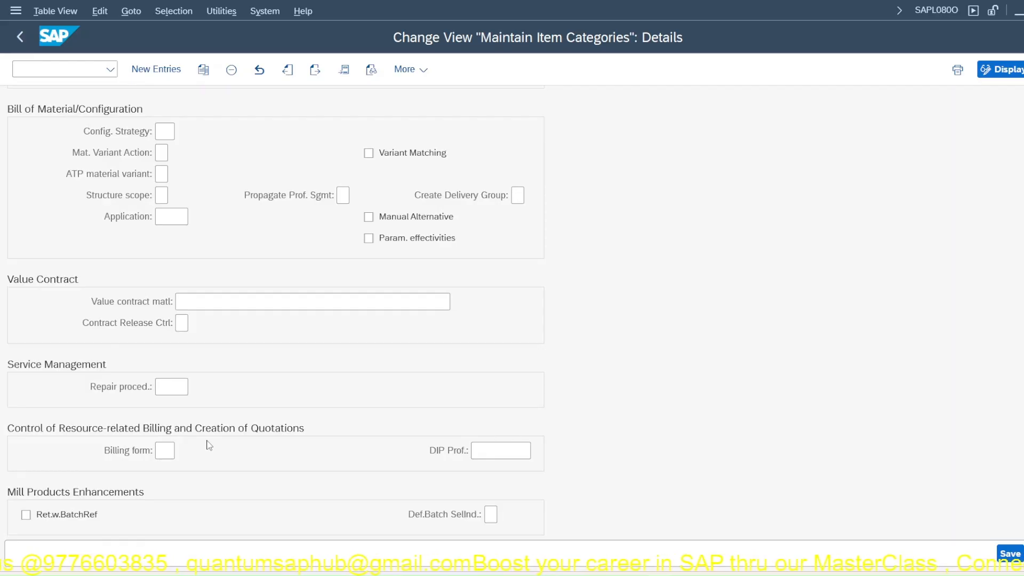
scroll(208, 444, "up", 2)
scroll(205, 442, "down", 1)
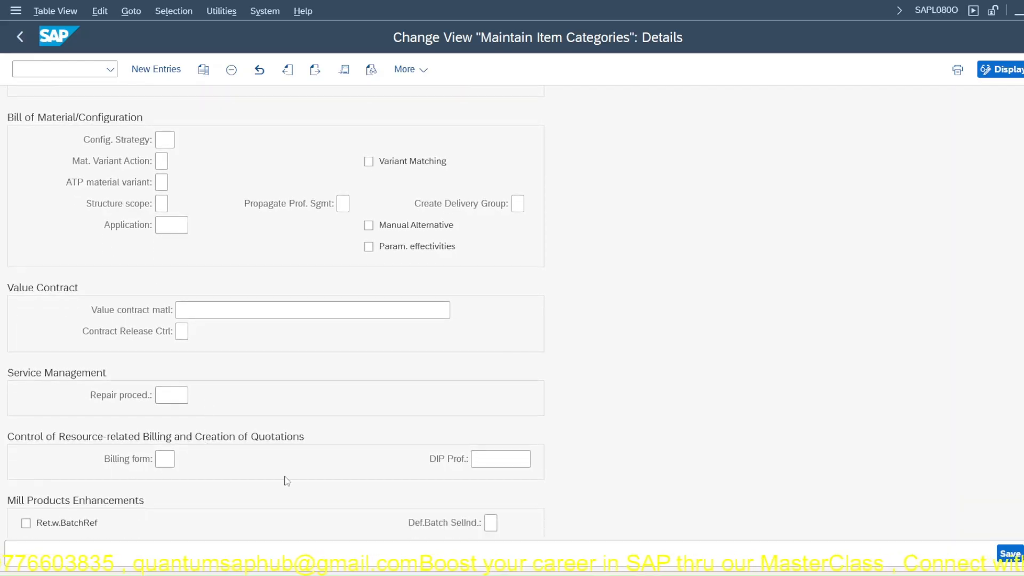
scroll(233, 297, "up", 4)
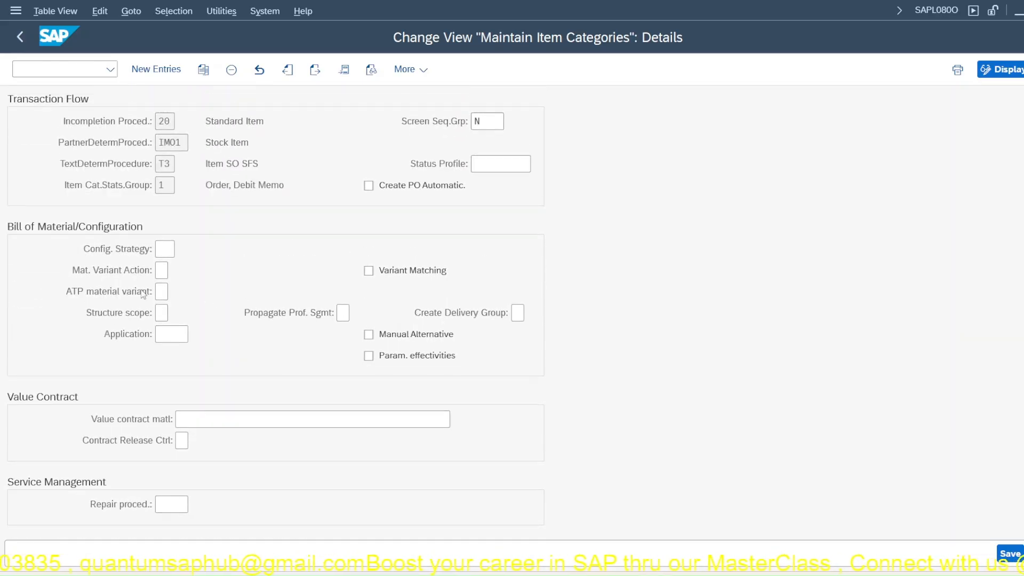
scroll(138, 287, "up", 8)
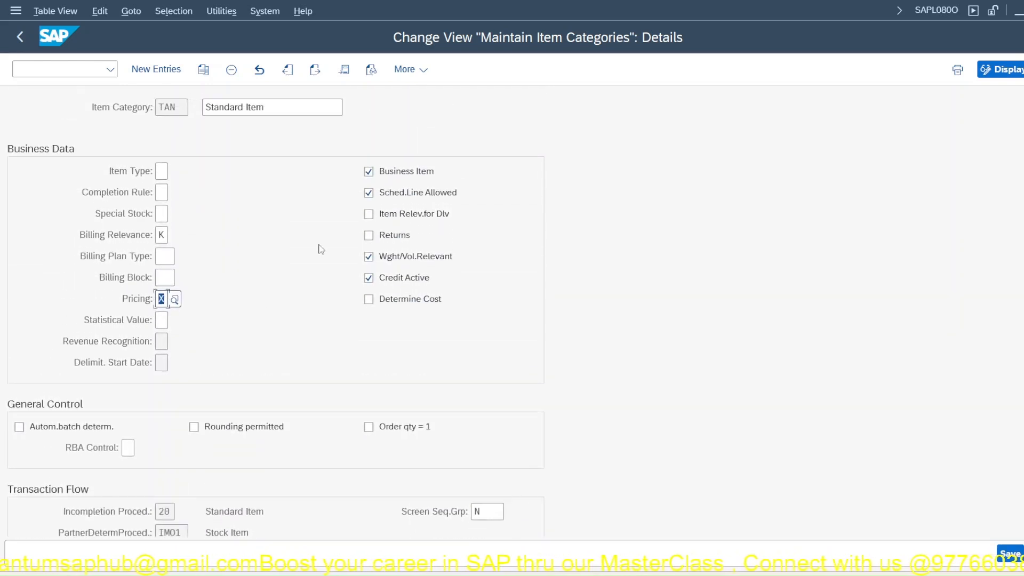
key("F3")
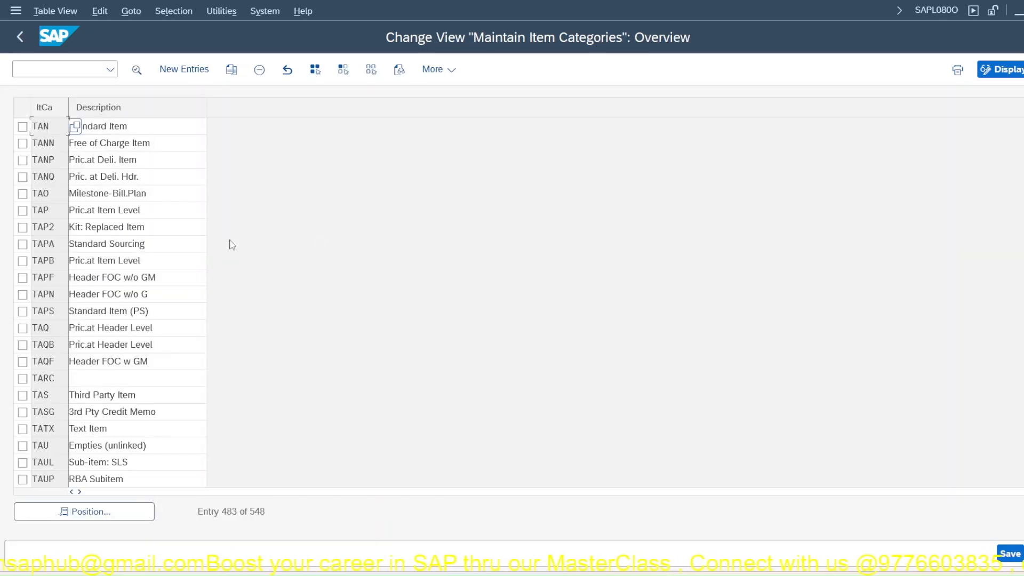
Step: Open item category TANN and choose Billing Relevance A (delivery-related billing document) and Pricing B (pricing for free goods, 100% discount)
double_click(41, 142)
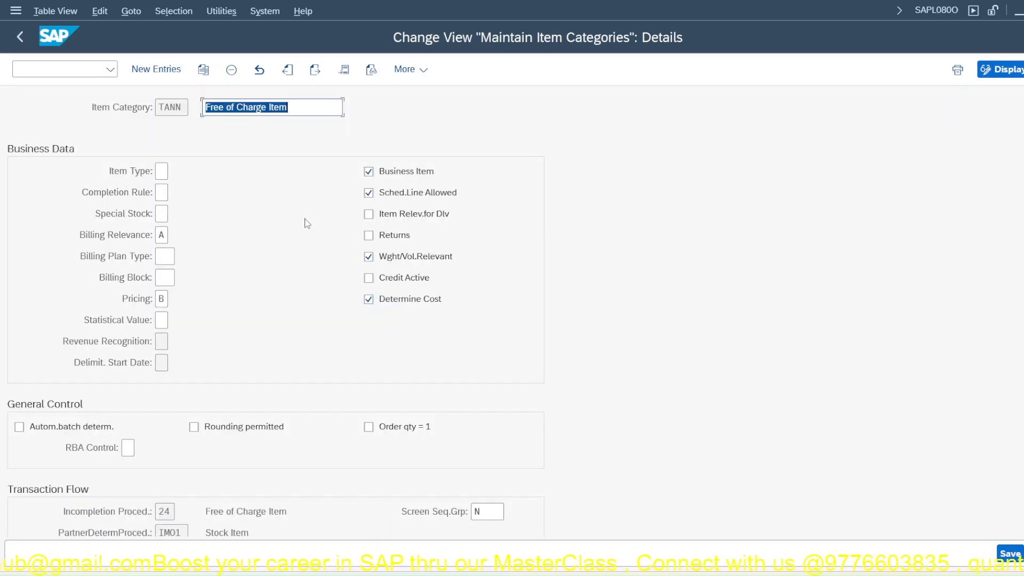
left_click(162, 235)
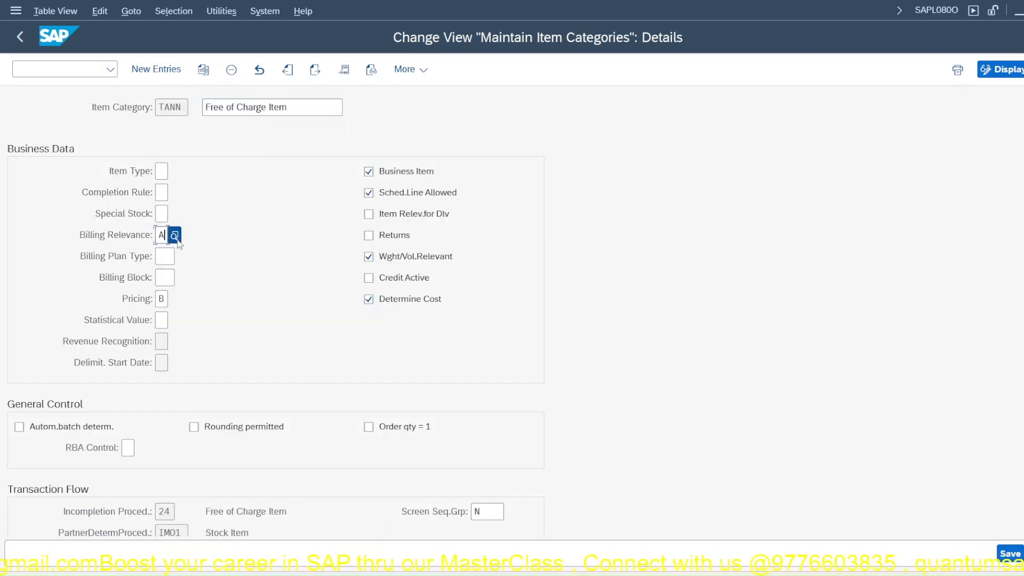
left_click(175, 236)
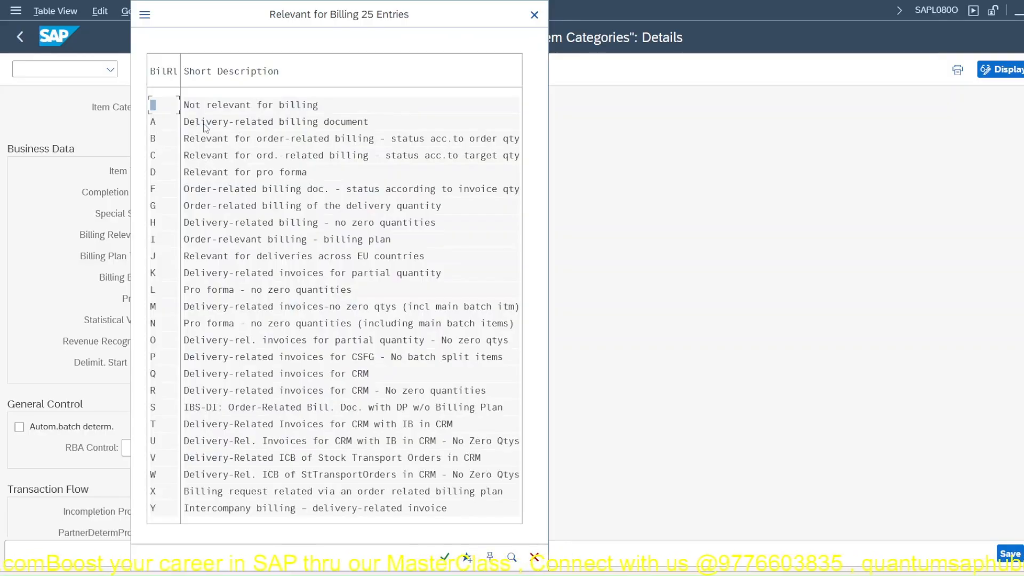
double_click(311, 126)
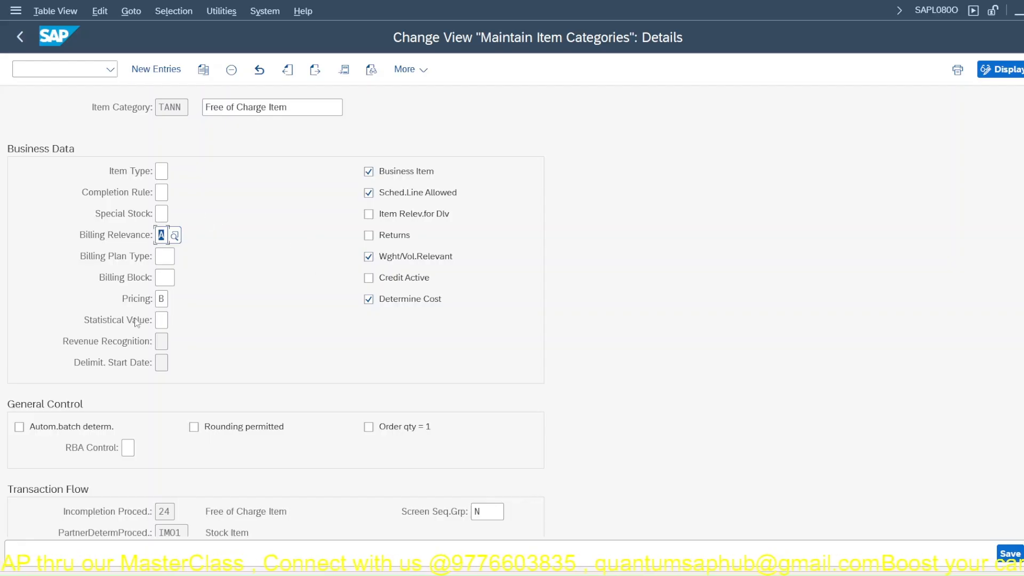
left_click(163, 300)
left_click(175, 300)
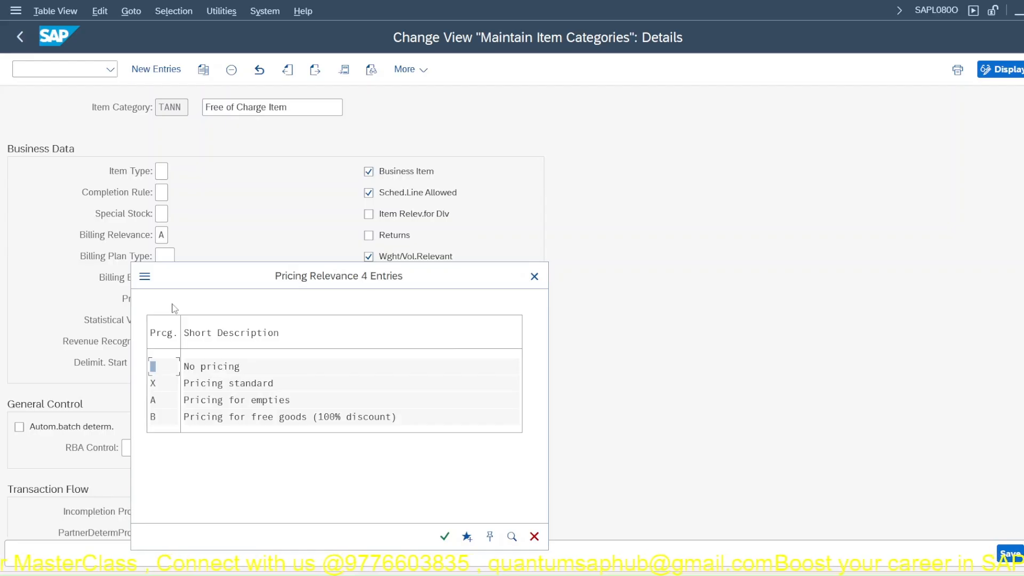
double_click(396, 421)
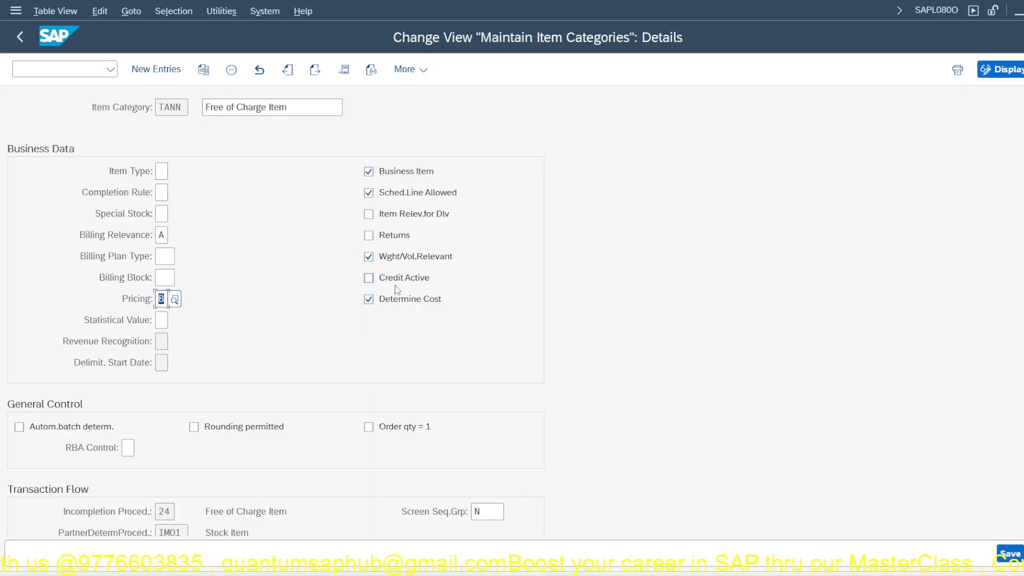
Step: Examine TANN's general control, transaction flow and bill of material settings, and return to the item category overview
scroll(253, 311, "down", 5)
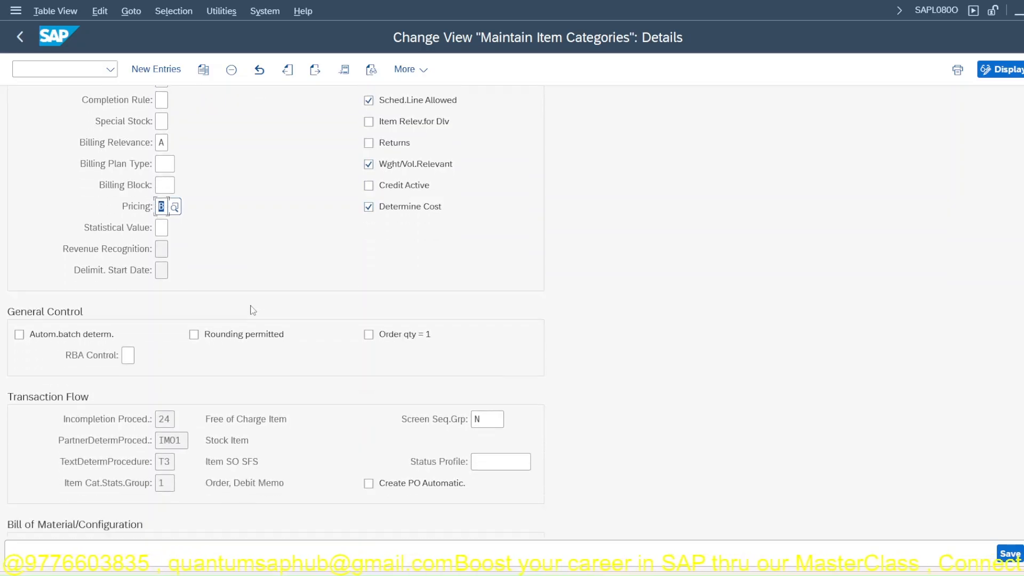
scroll(252, 310, "down", 4)
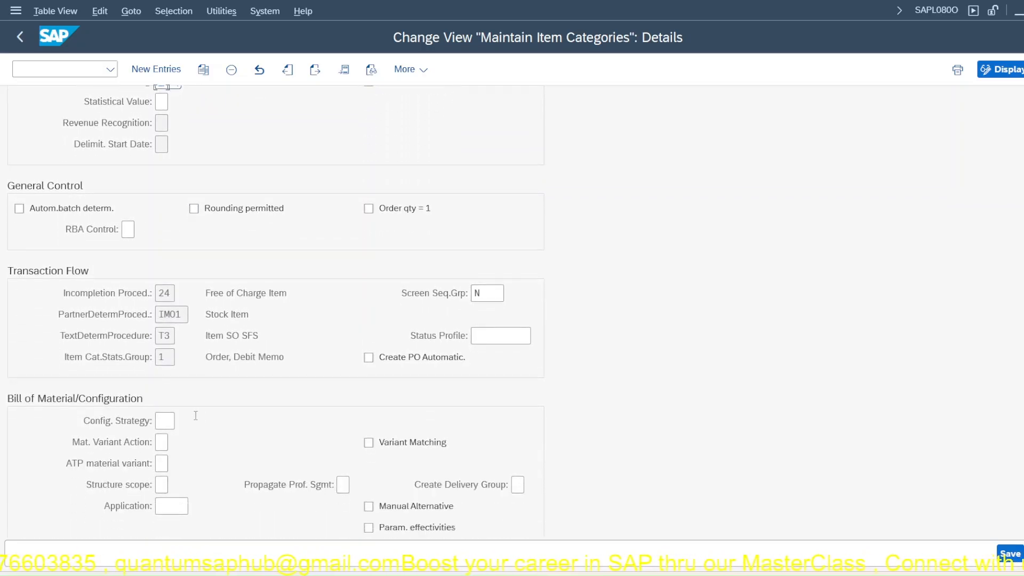
scroll(200, 423, "down", 1)
key("F3")
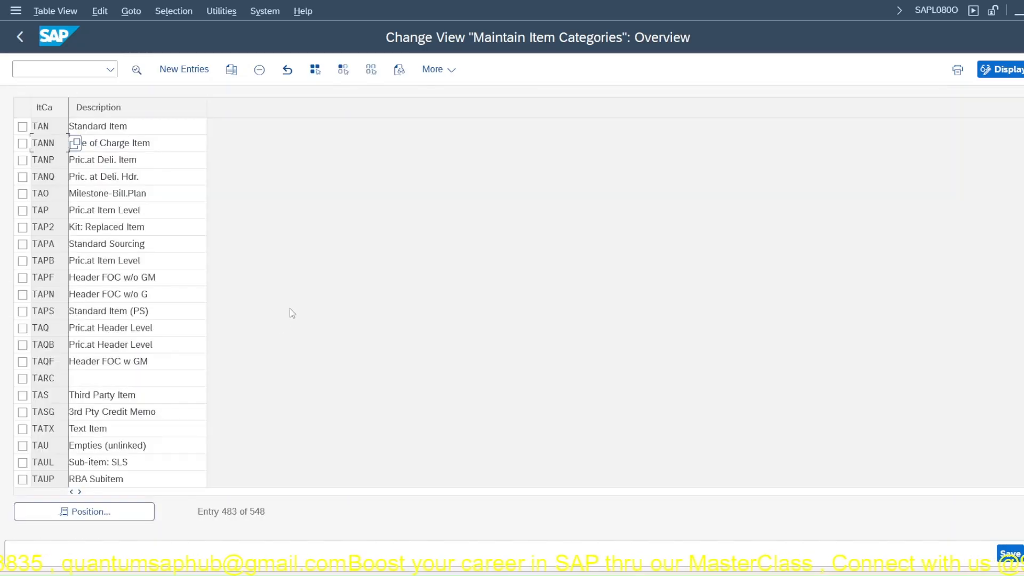
Step: Review the business data of item categories TAP and TAQ, returning to the overview after each
double_click(58, 209)
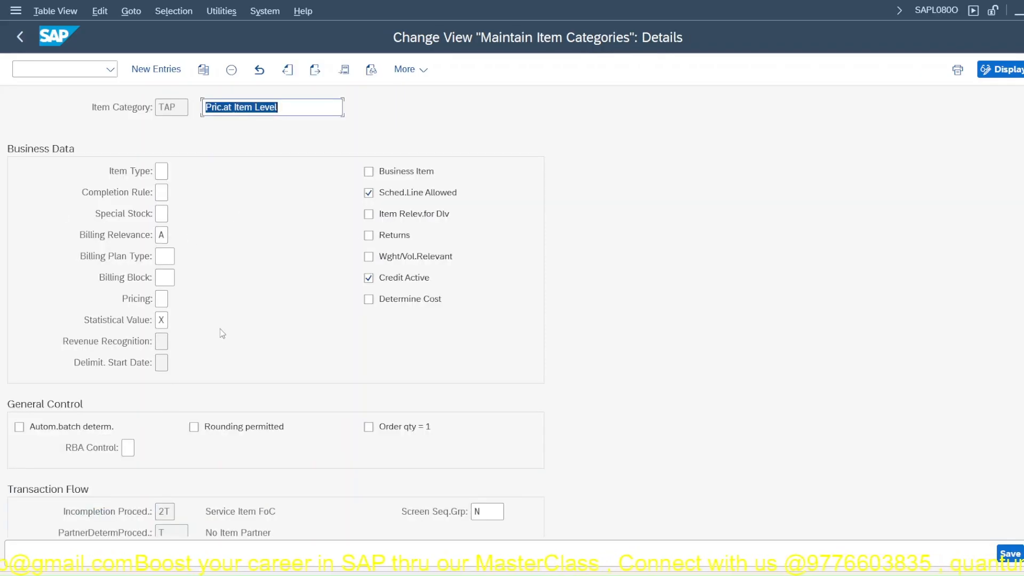
key("F3")
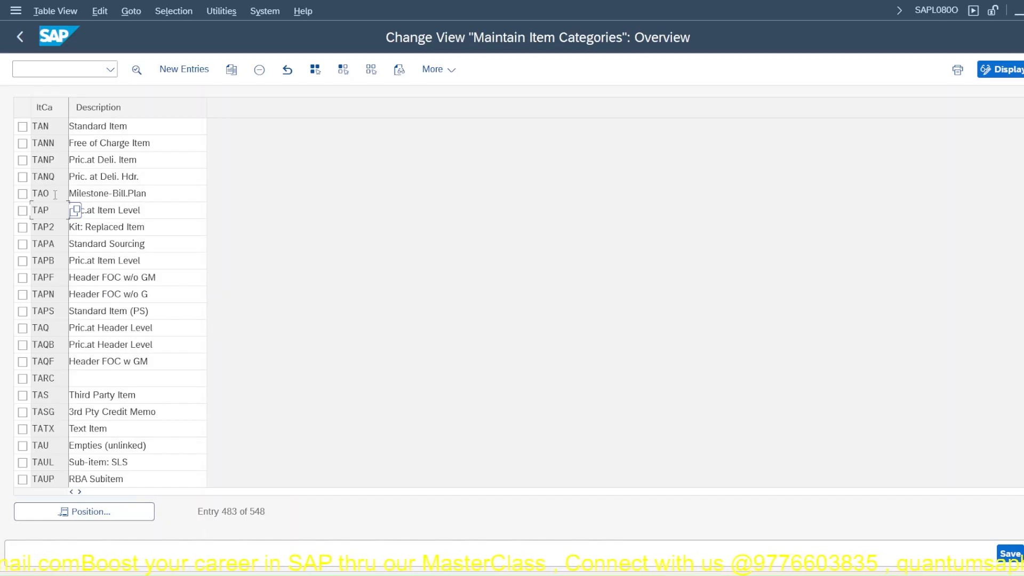
double_click(49, 330)
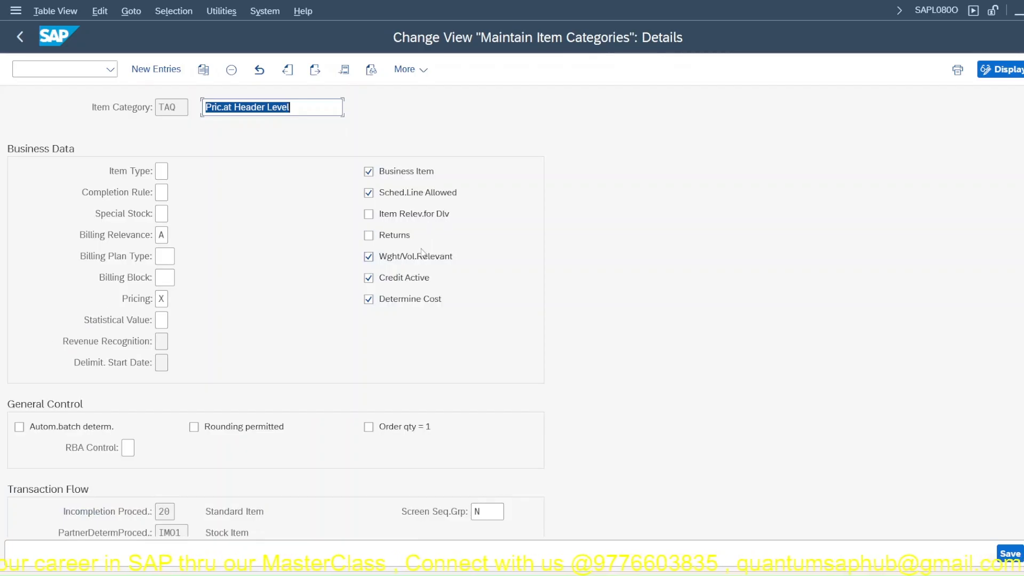
key("F3")
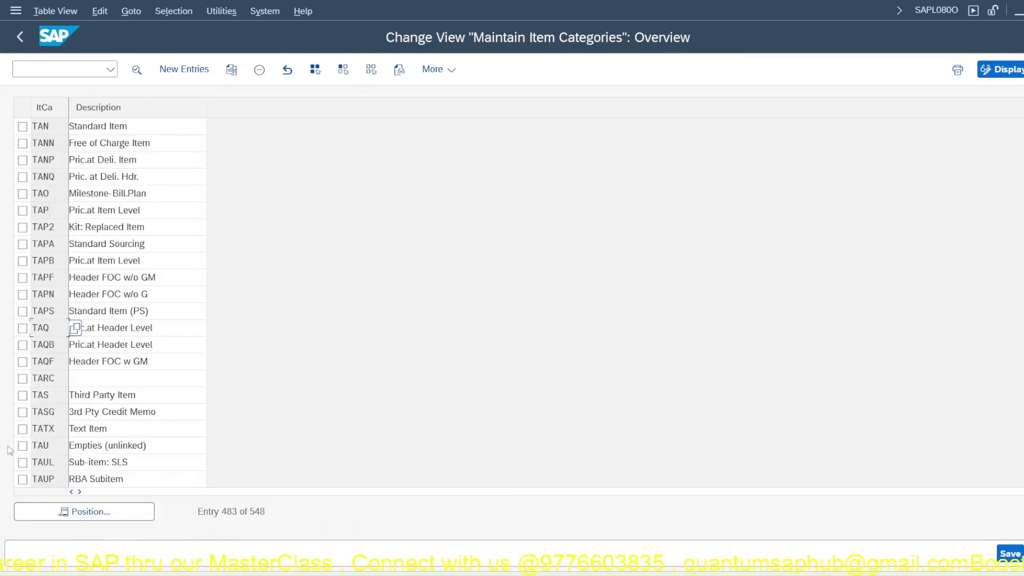
Step: Open third-party item category TAS and choose Billing Relevance F (order-related billing document, status according to invoice quantity)
double_click(42, 397)
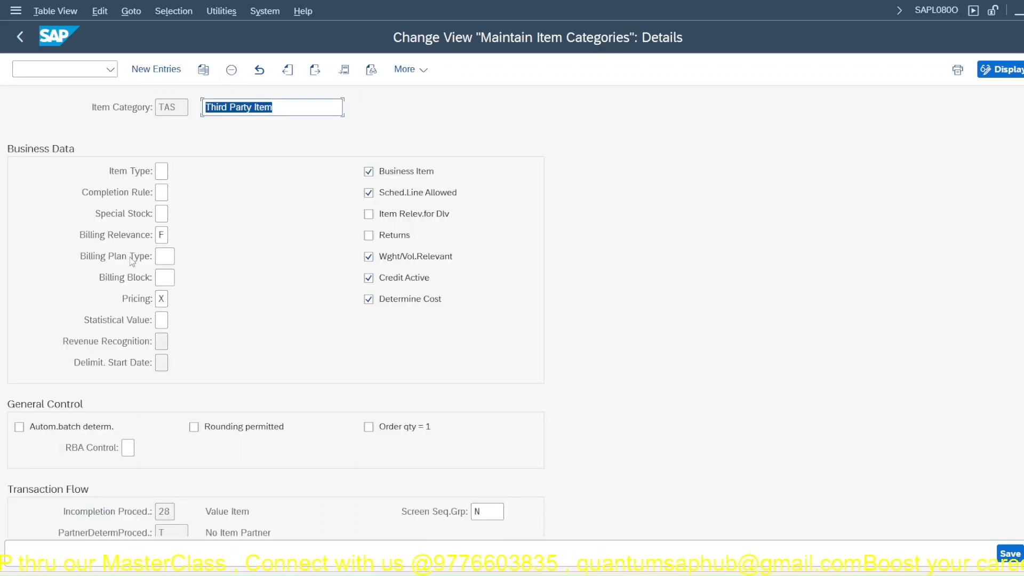
left_click(171, 233)
key("F4")
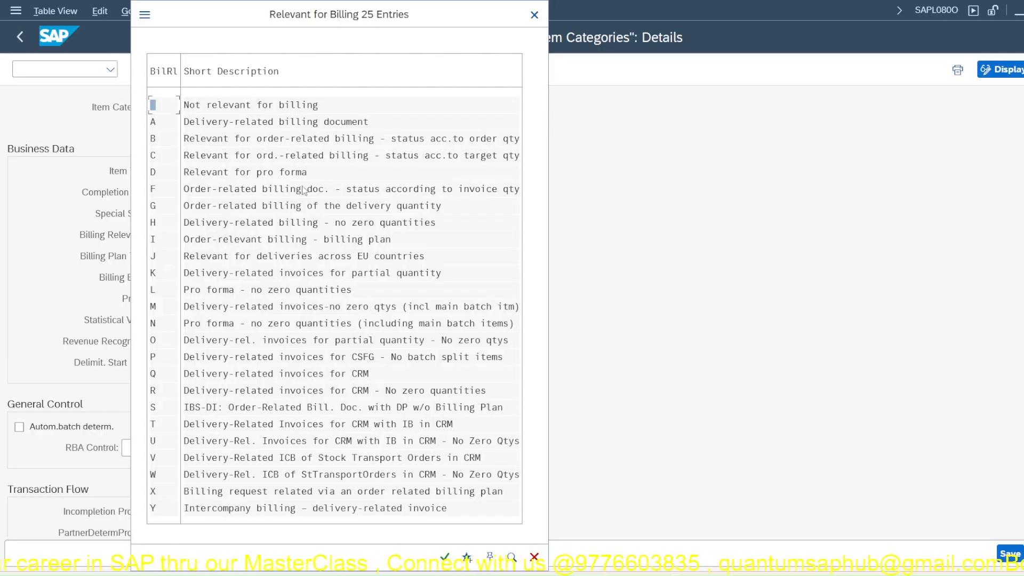
left_click(230, 189)
left_click(309, 191)
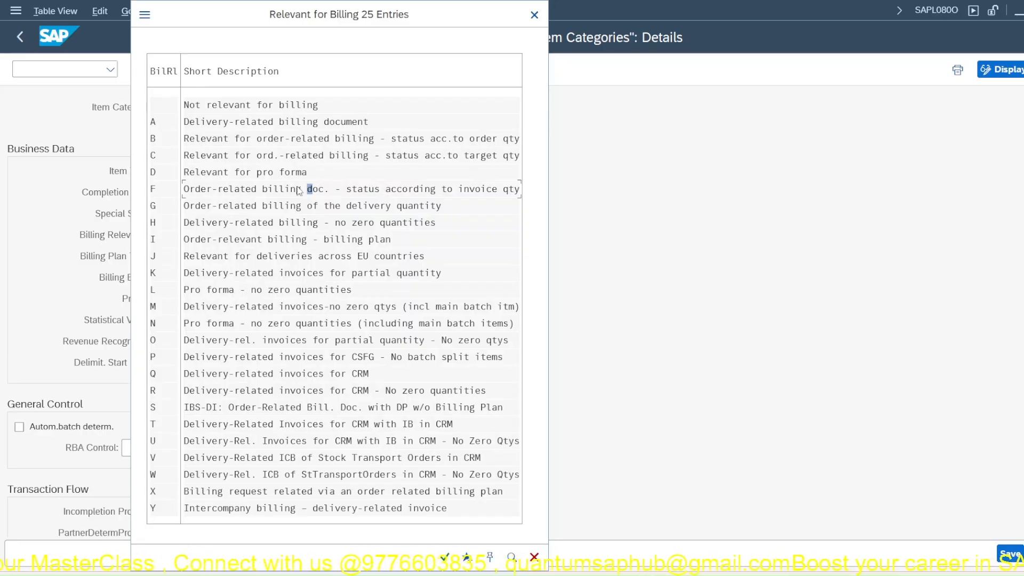
double_click(459, 192)
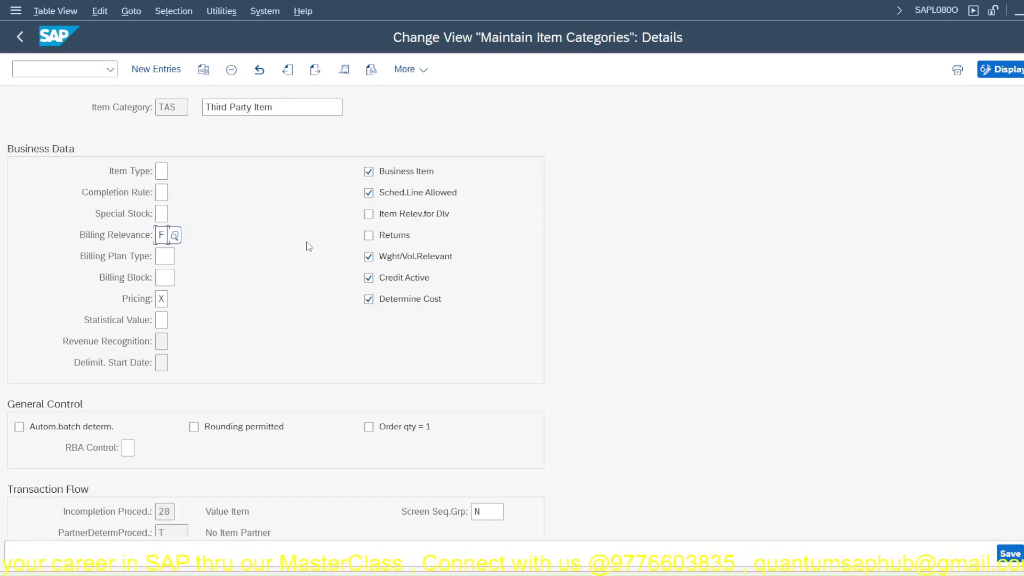
Step: Examine TAS's business data, transaction flow, bill of material, value contract and service settings, and return to the overview
scroll(158, 378, "down", 5)
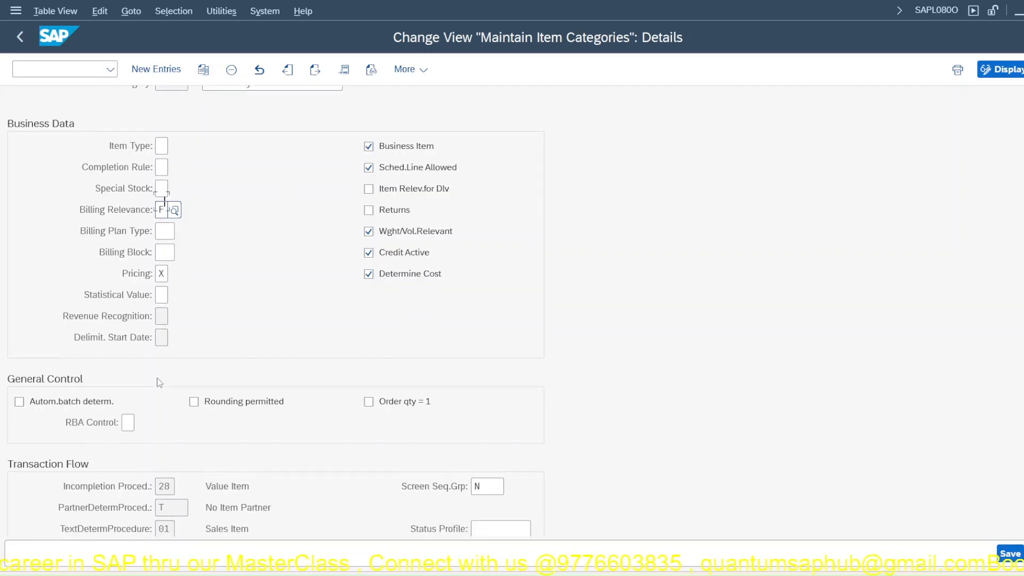
scroll(157, 377, "up", 2)
scroll(158, 378, "down", 6)
scroll(158, 377, "down", 8)
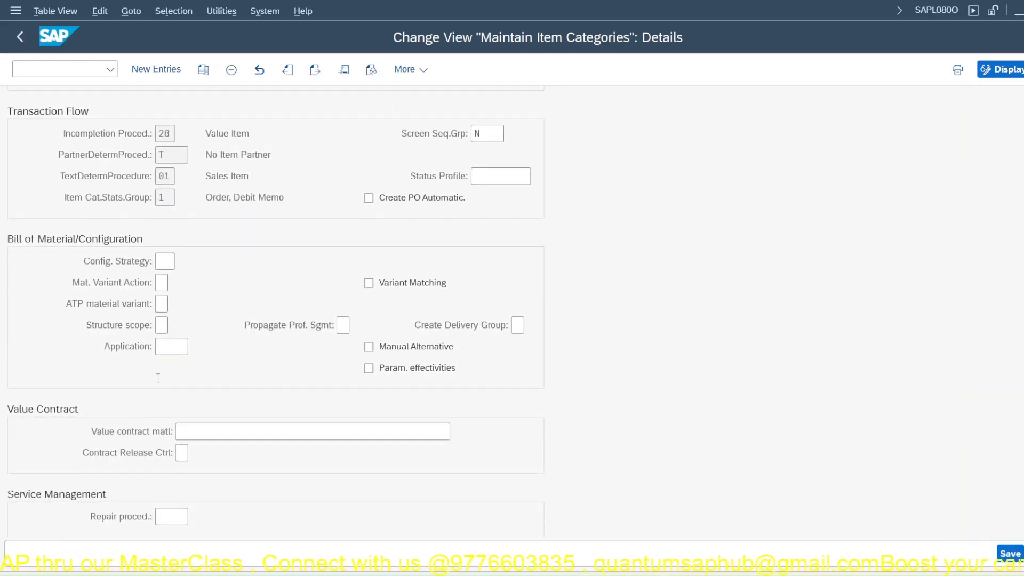
key("F3")
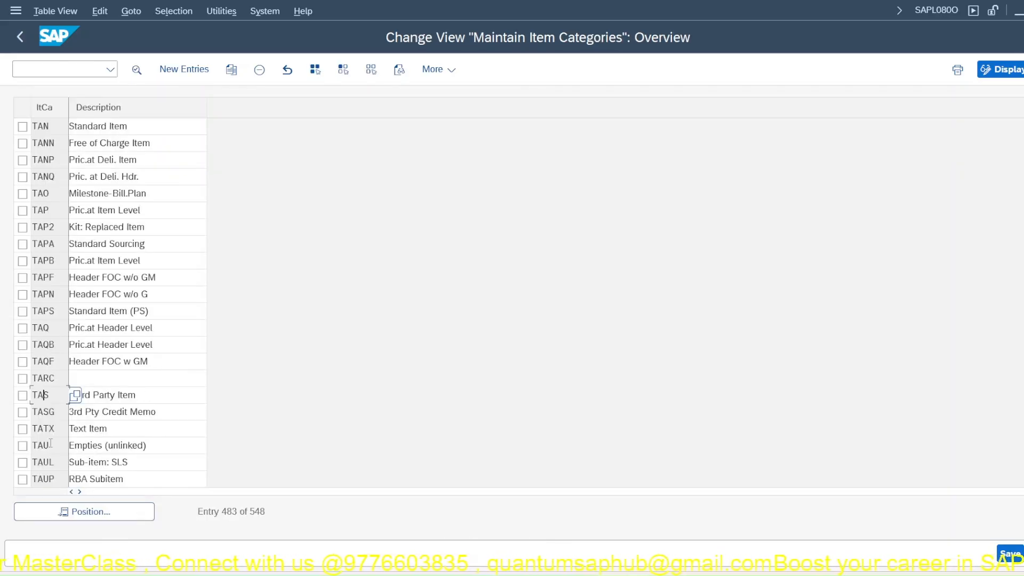
Step: Review the business data of non-stock item category TAX and return to the overview
scroll(49, 427, "down", 2)
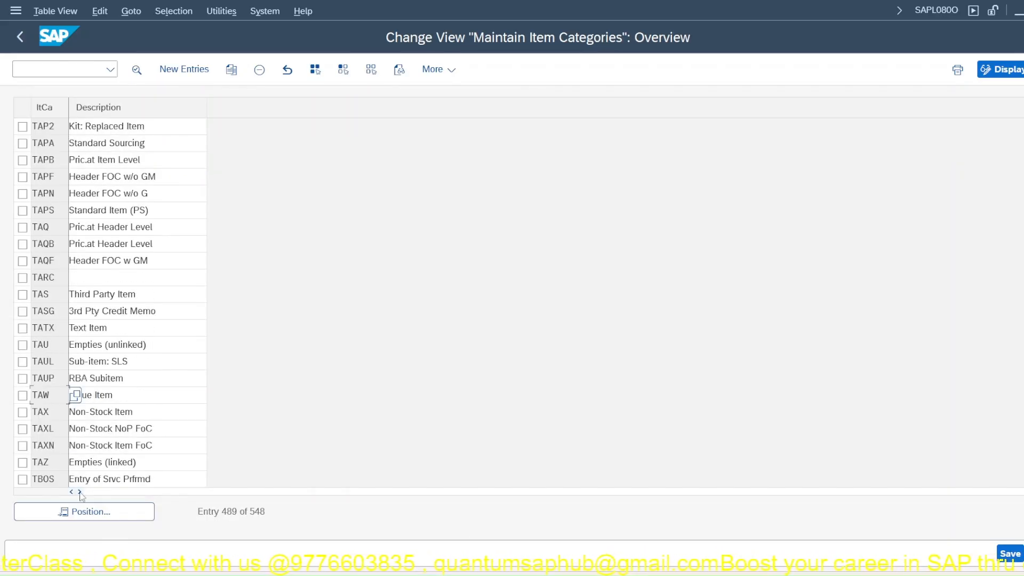
double_click(49, 413)
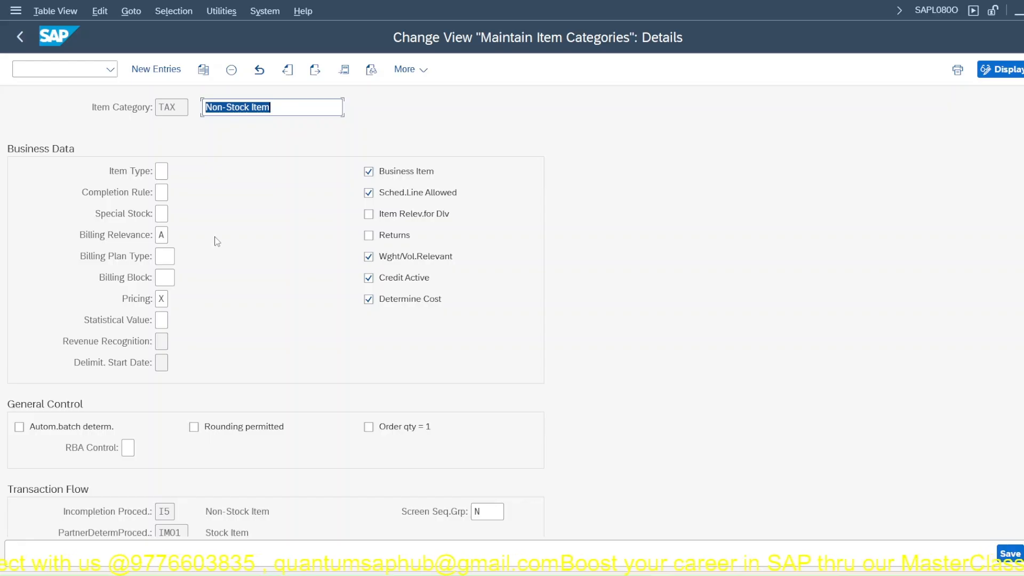
key("F3")
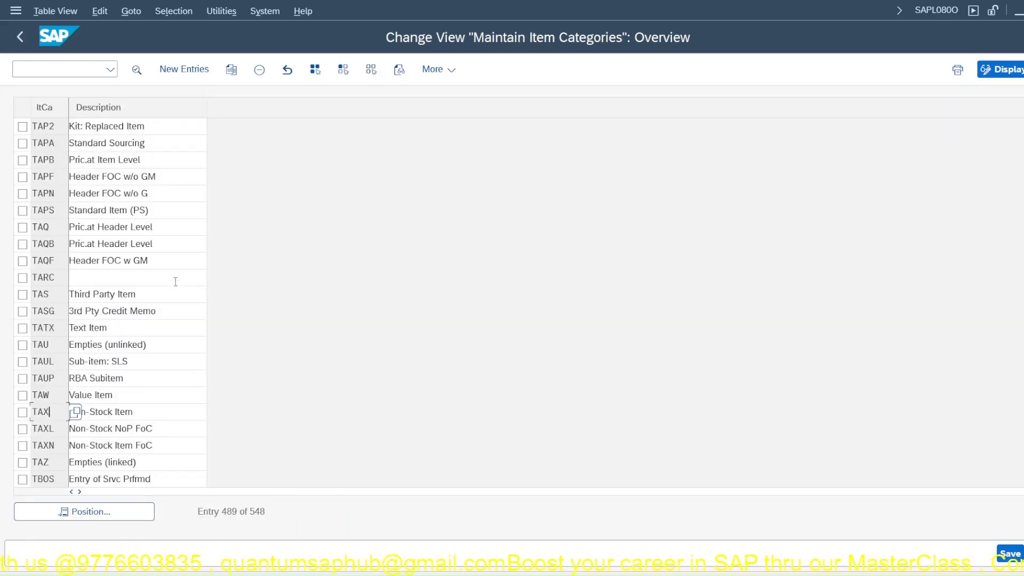
Step: Find standard item category TAN in the list again, review its business data and return to the overview
scroll(97, 427, "down", 2)
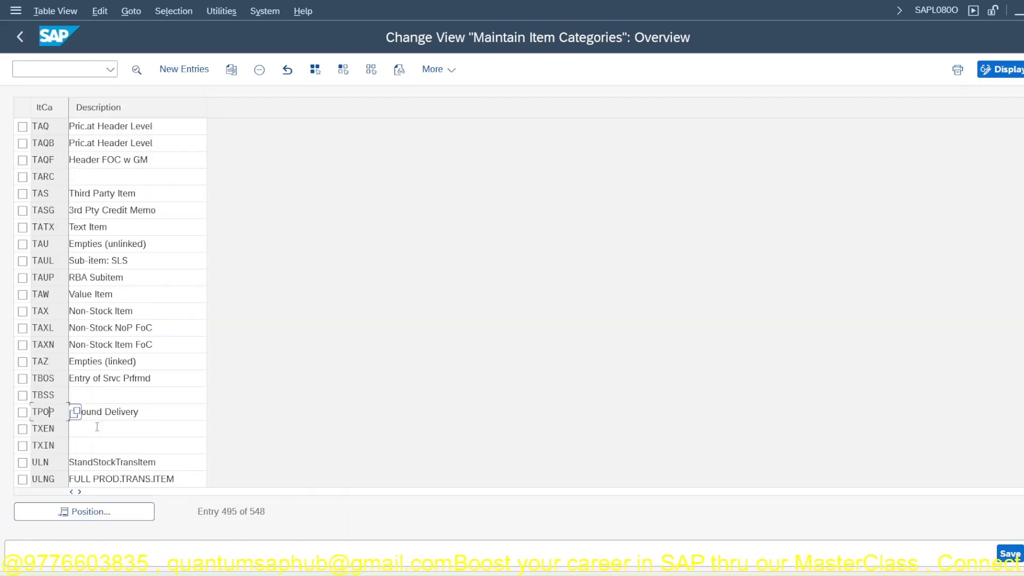
scroll(97, 427, "down", 2)
scroll(97, 428, "up", 2)
scroll(49, 311, "up", 6)
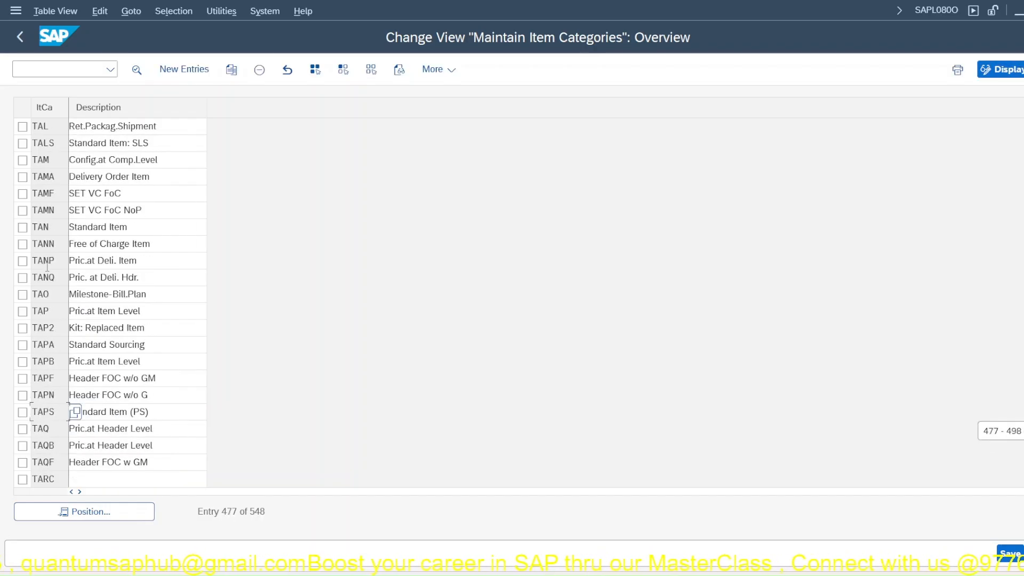
double_click(47, 227)
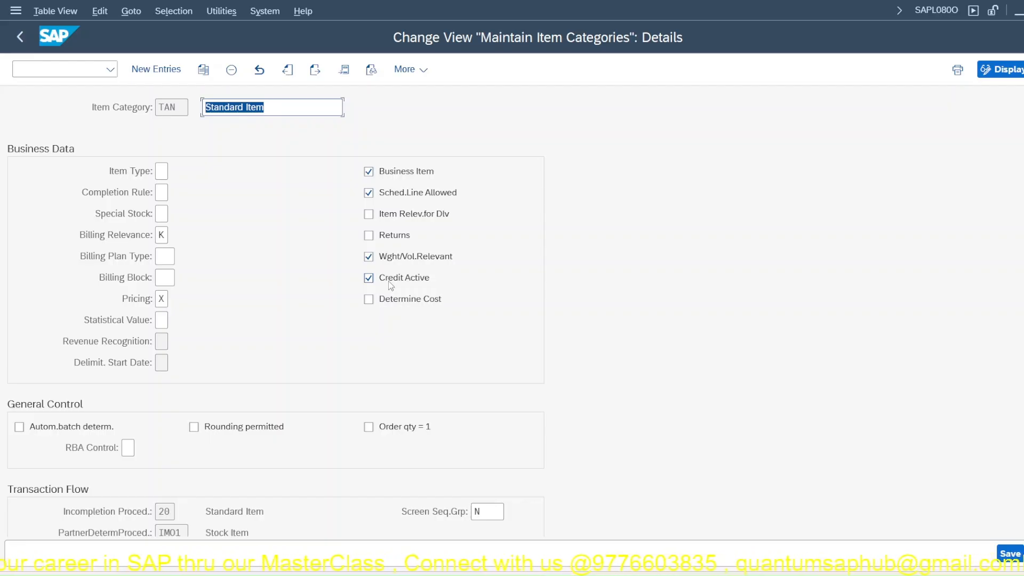
key("F3")
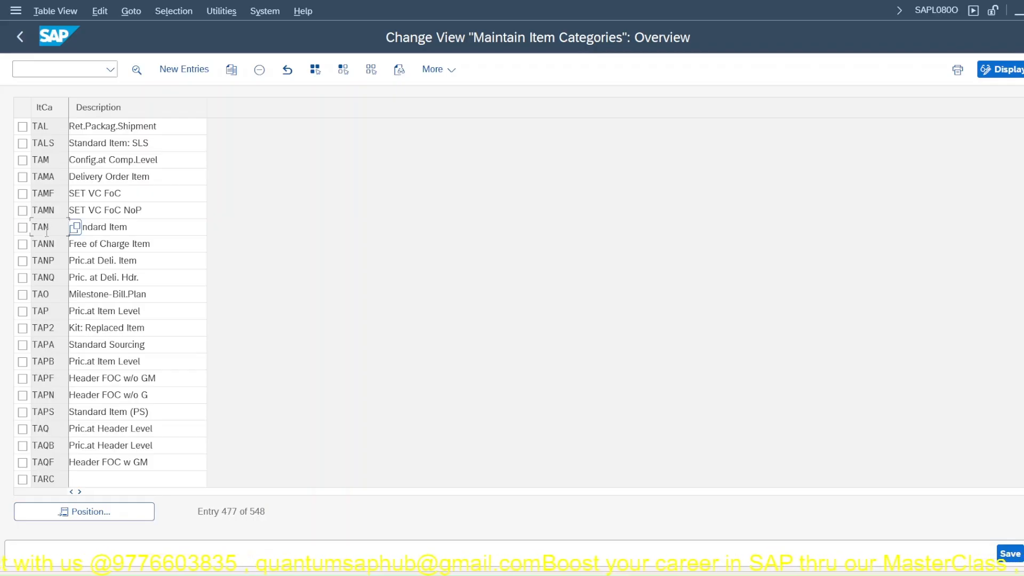
Step: Look through the item category list to its end, and go back up to the returns item categories starting with RE
scroll(48, 241, "down", 6)
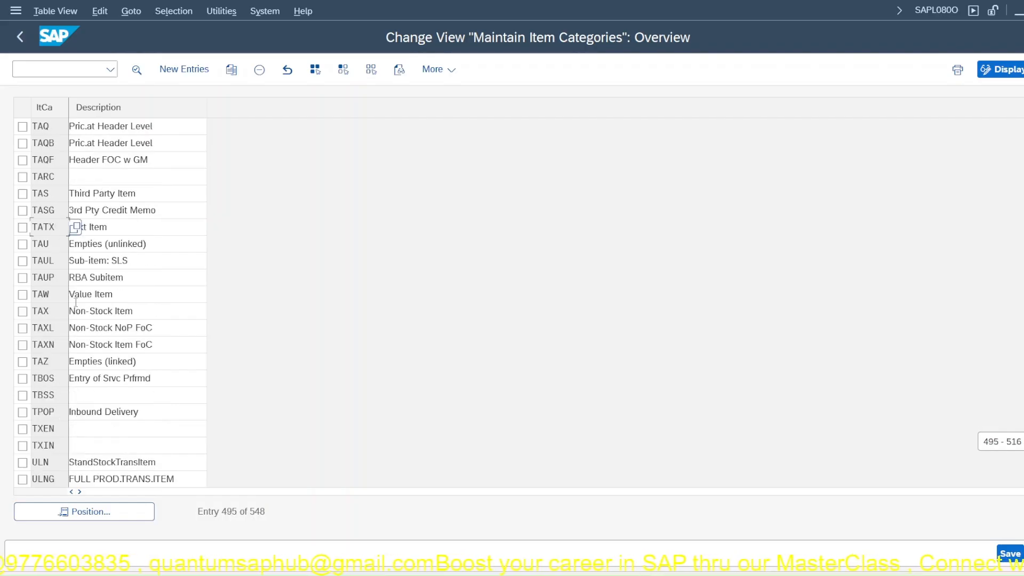
scroll(57, 408, "down", 2)
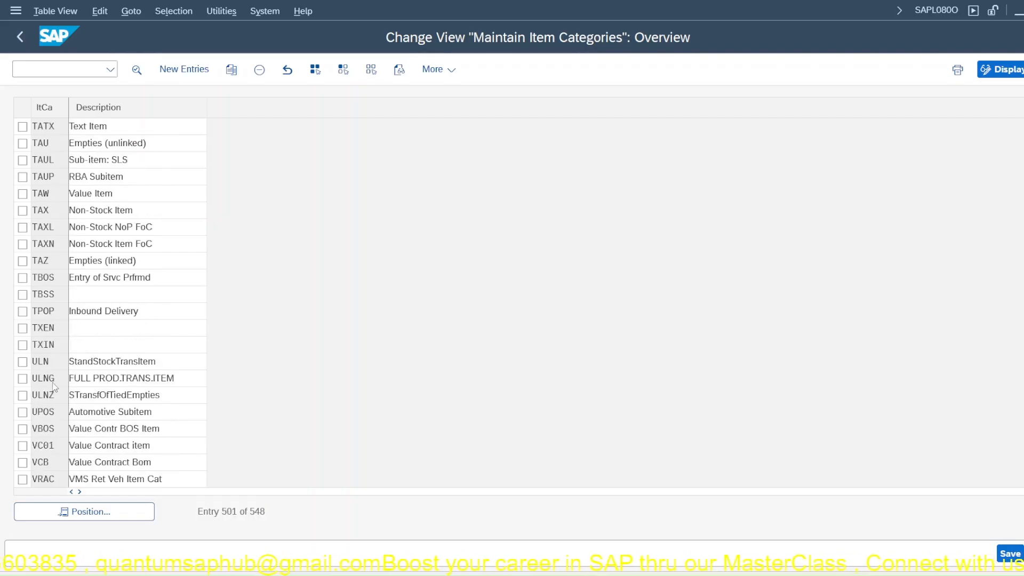
scroll(53, 384, "down", 2)
scroll(53, 384, "down", 5)
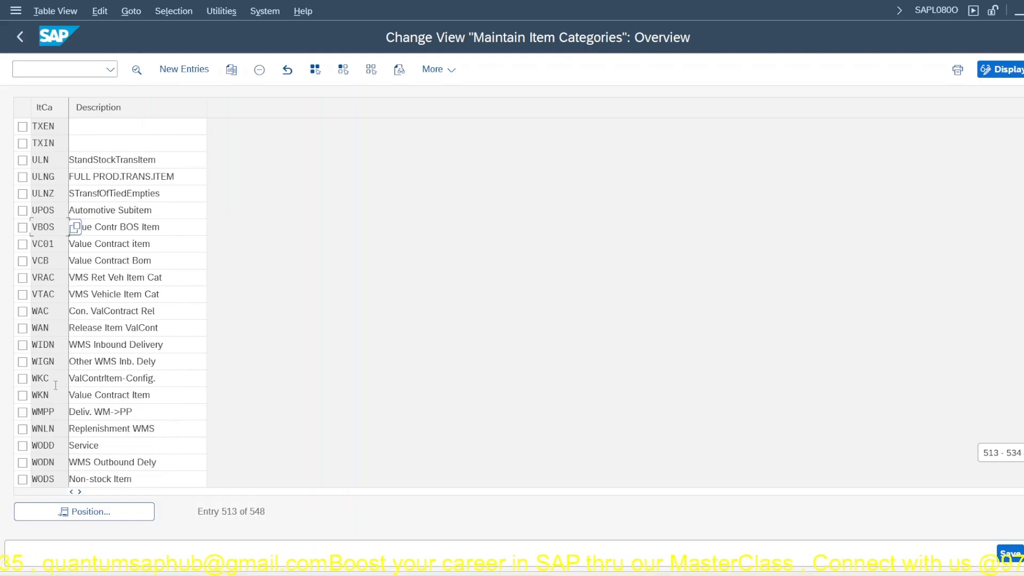
scroll(57, 400, "down", 2)
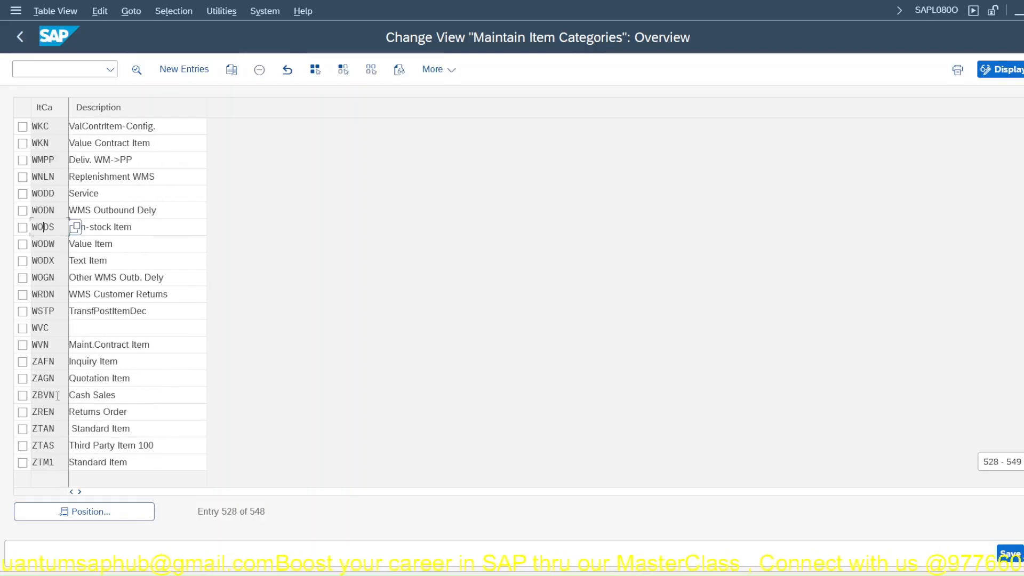
scroll(57, 398, "up", 6)
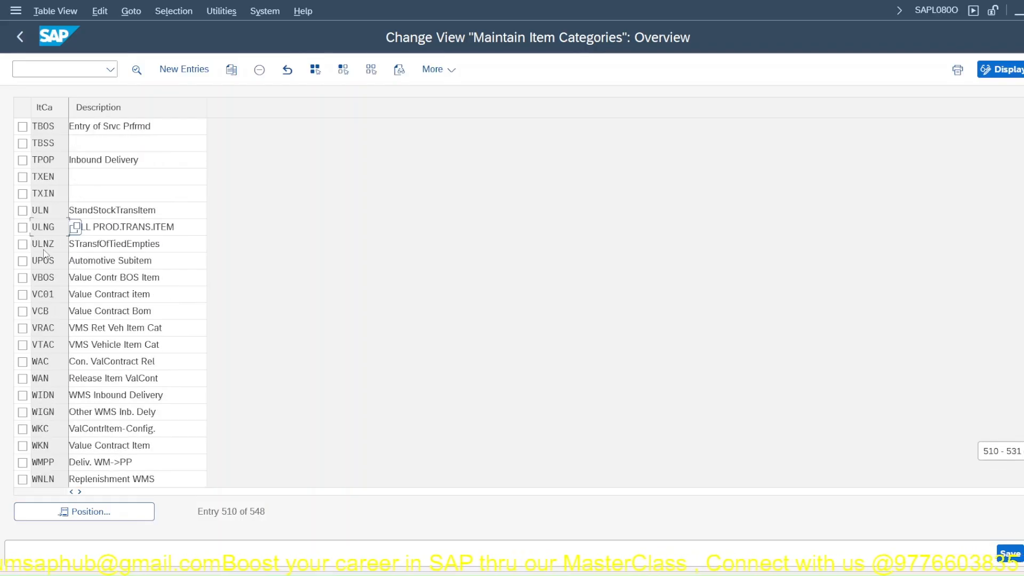
scroll(44, 254, "up", 7)
scroll(44, 254, "up", 9)
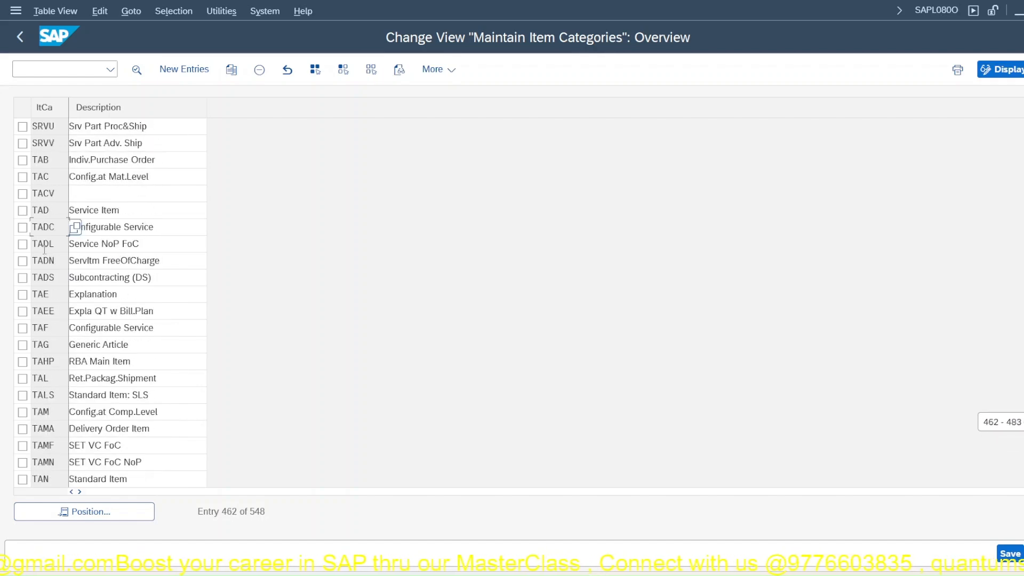
scroll(44, 249, "up", 5)
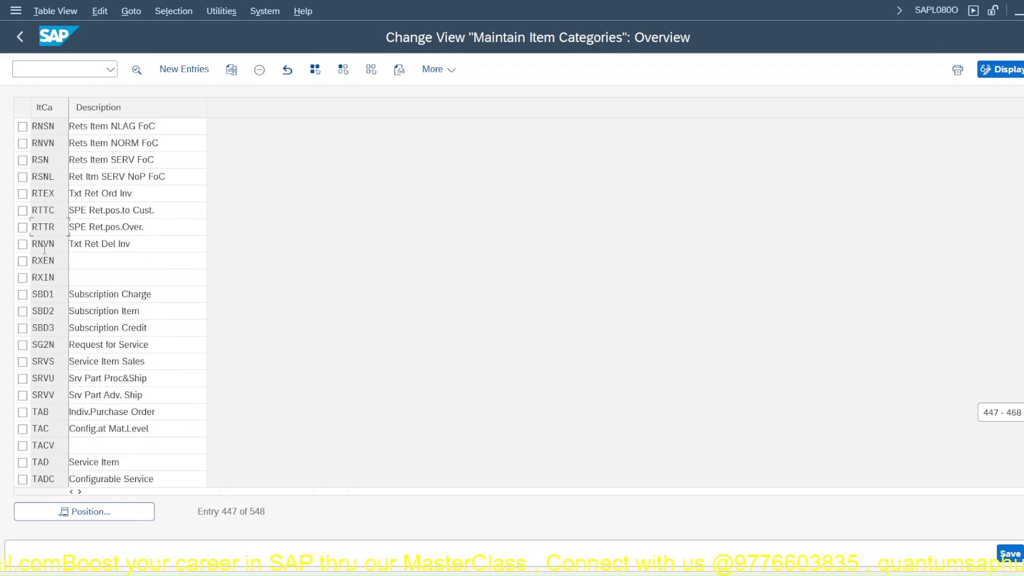
scroll(44, 249, "up", 4)
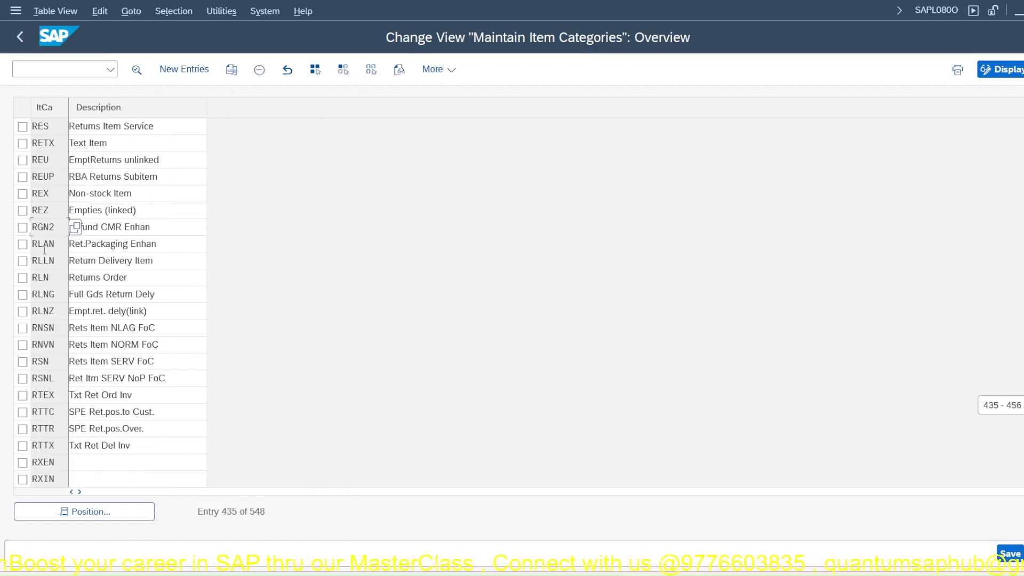
scroll(49, 192, "up", 1)
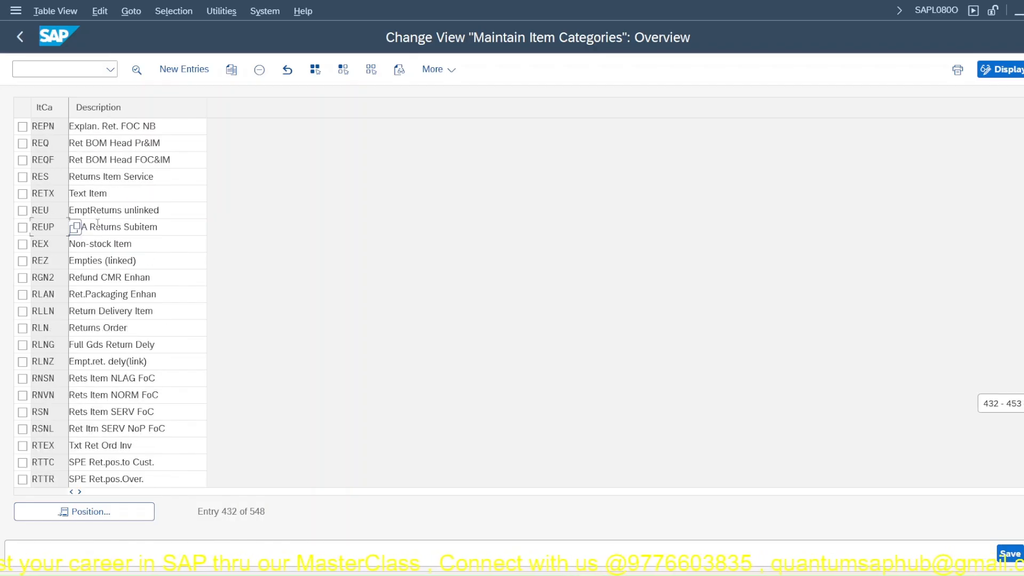
scroll(50, 192, "up", 2)
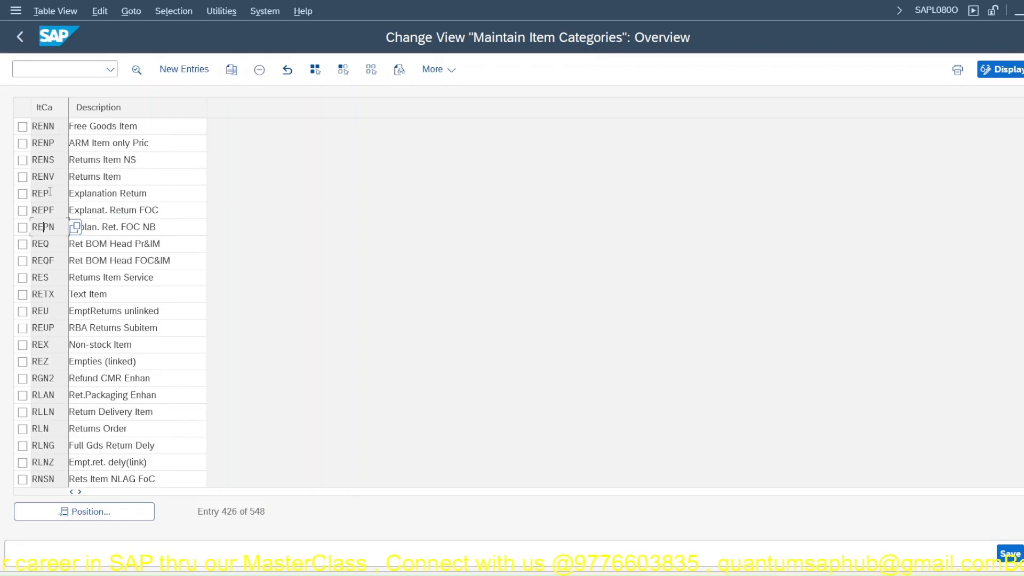
scroll(50, 192, "up", 1)
Step: Open returns item category REN, review its business data, general control and transaction flow, and return to the customizing structure
double_click(58, 145)
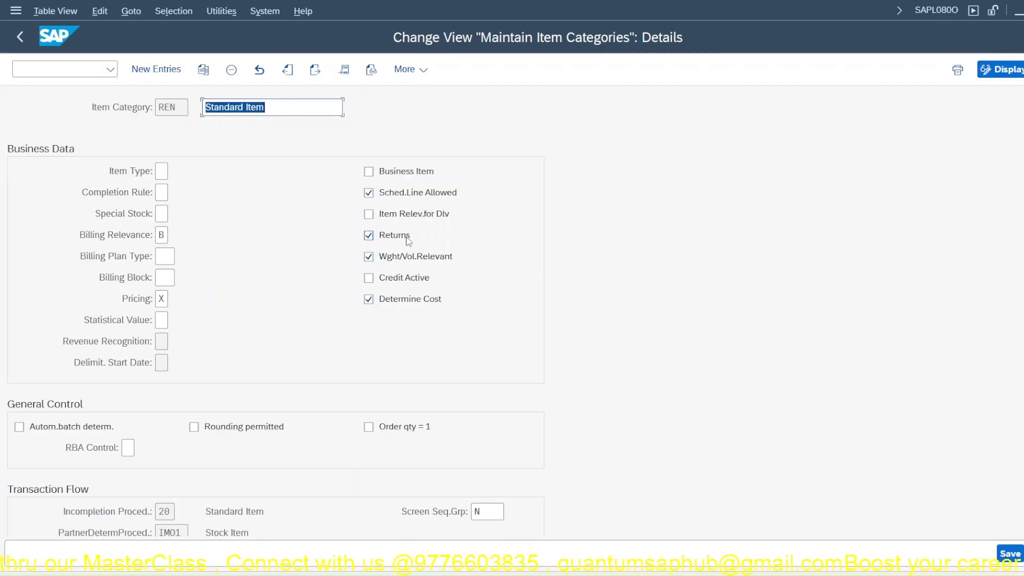
scroll(290, 351, "down", 1)
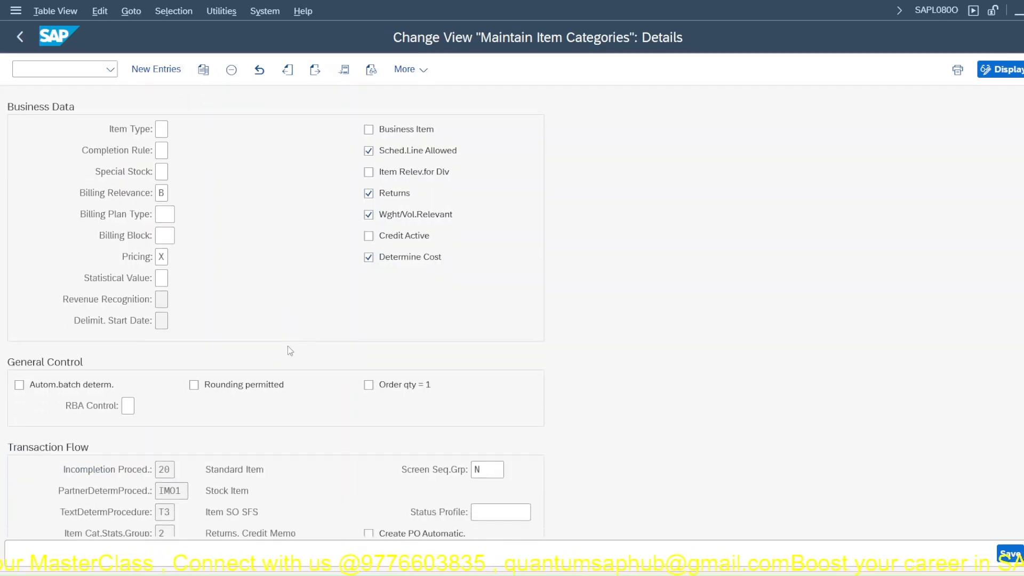
scroll(290, 350, "down", 5)
key("F3")
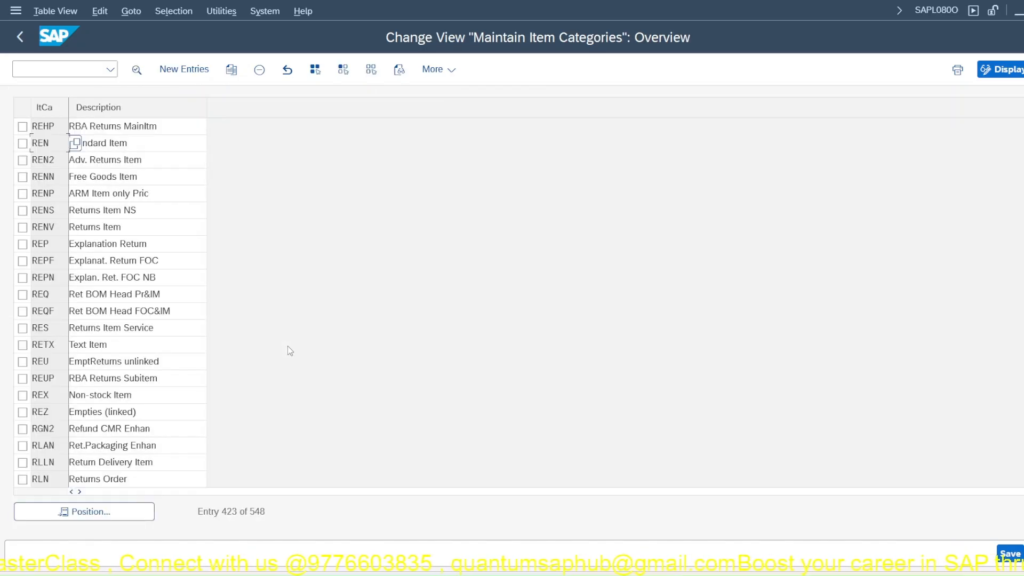
key("F3")
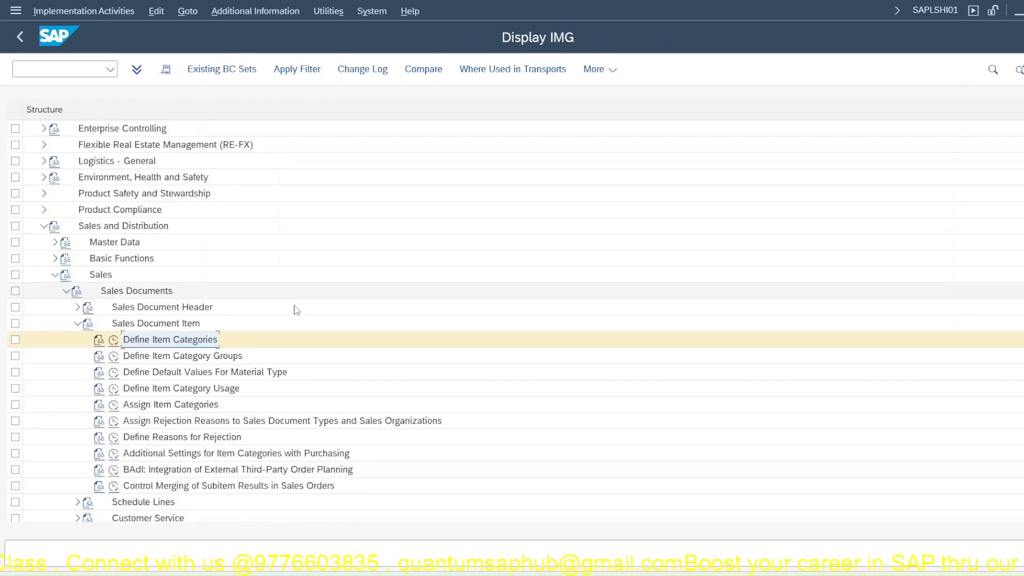
Step: Open Define Item Category Usage, examine usages such as FREE, CPSP and CHSP, and return to the customizing structure
left_click(113, 389)
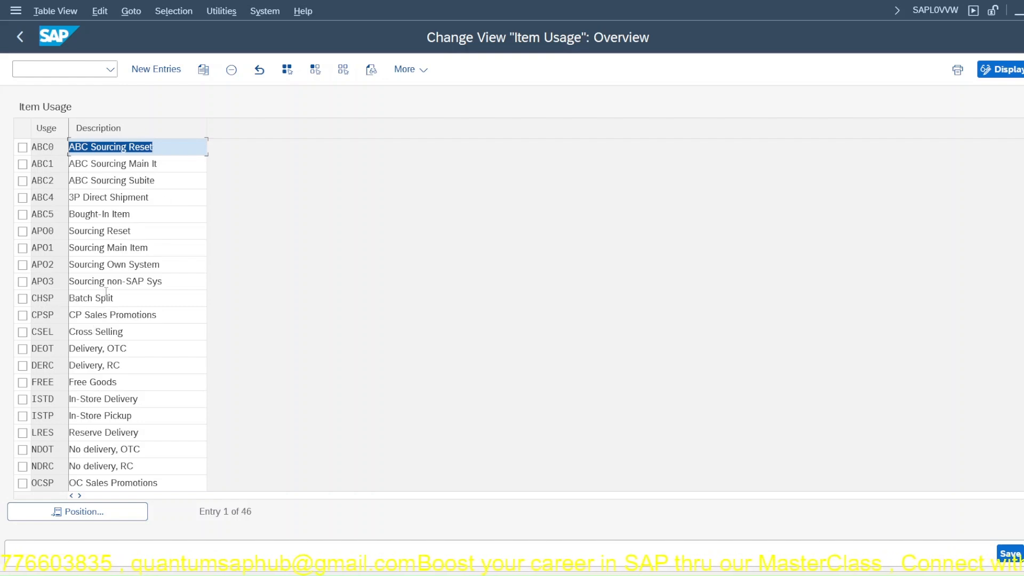
double_click(43, 382)
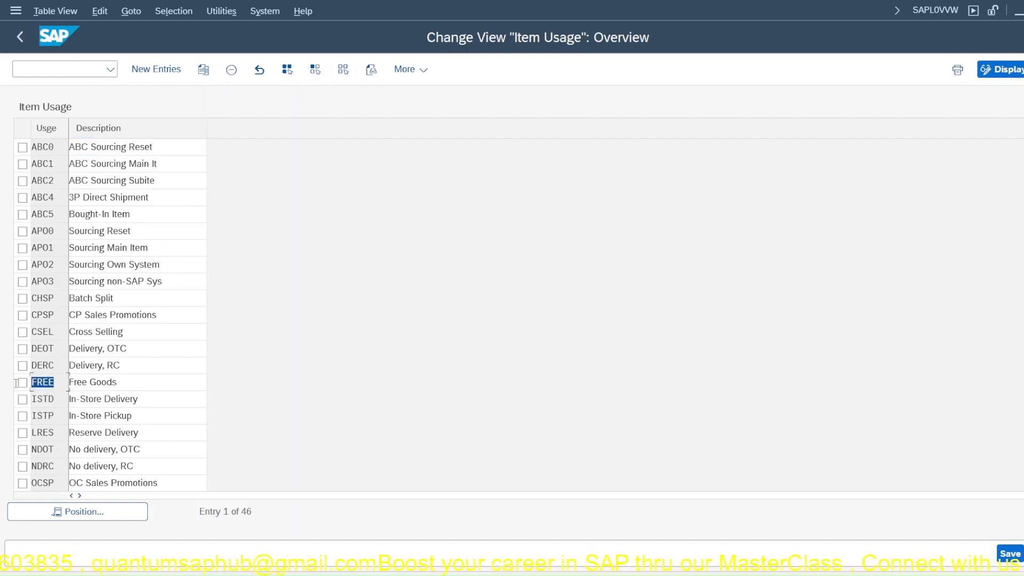
double_click(43, 365)
double_click(42, 348)
double_click(54, 329)
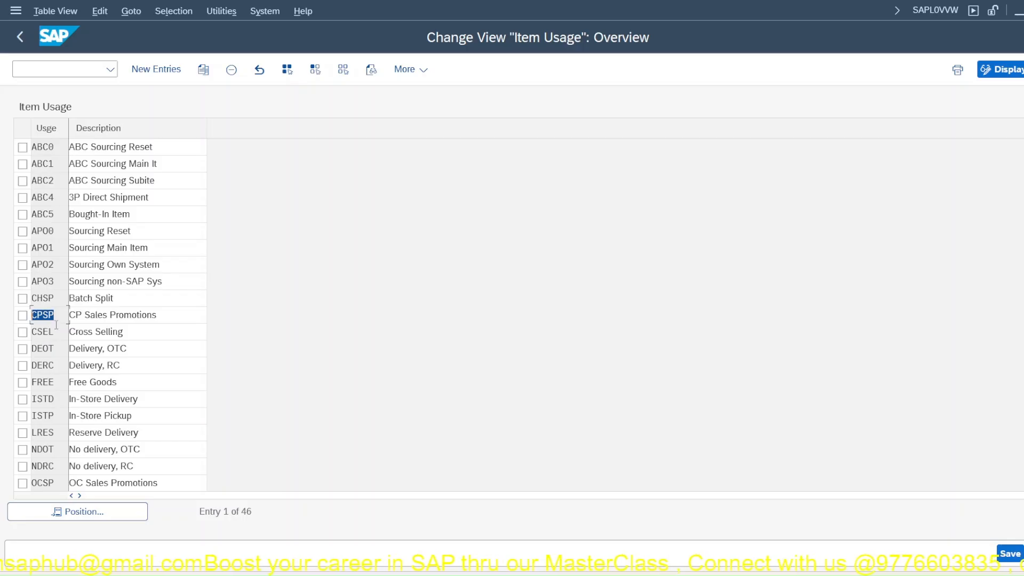
double_click(58, 302)
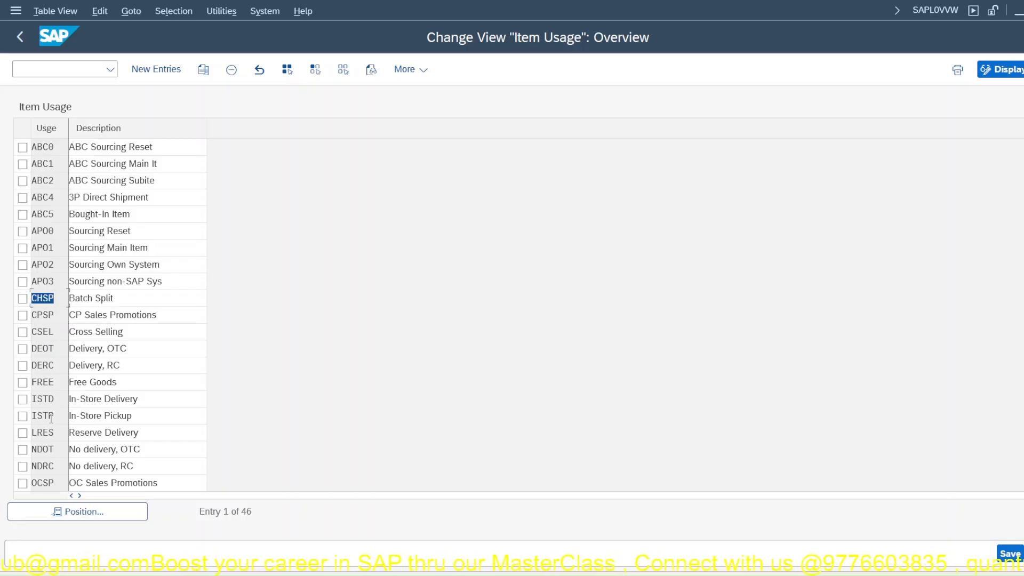
double_click(56, 380)
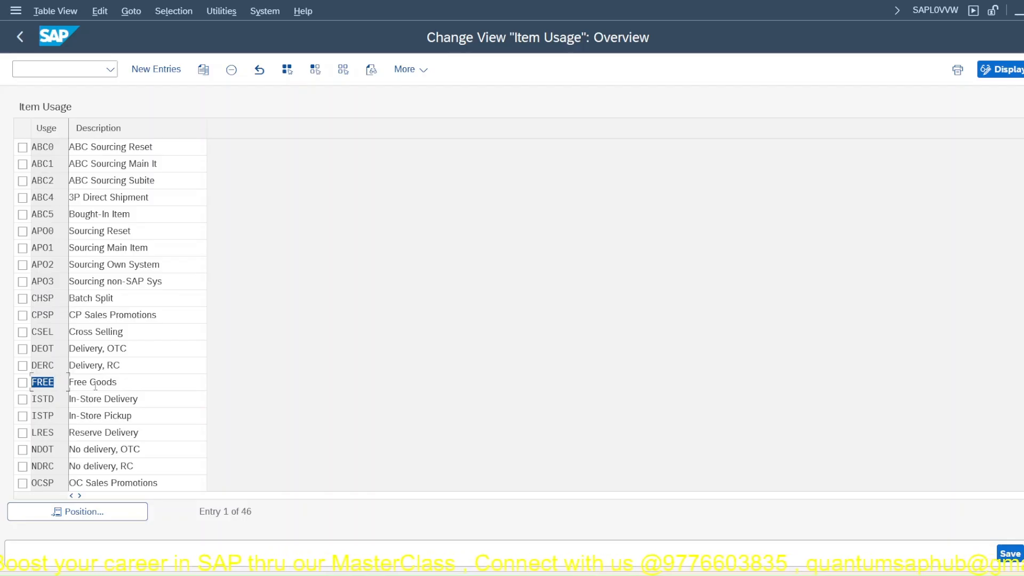
key("F3")
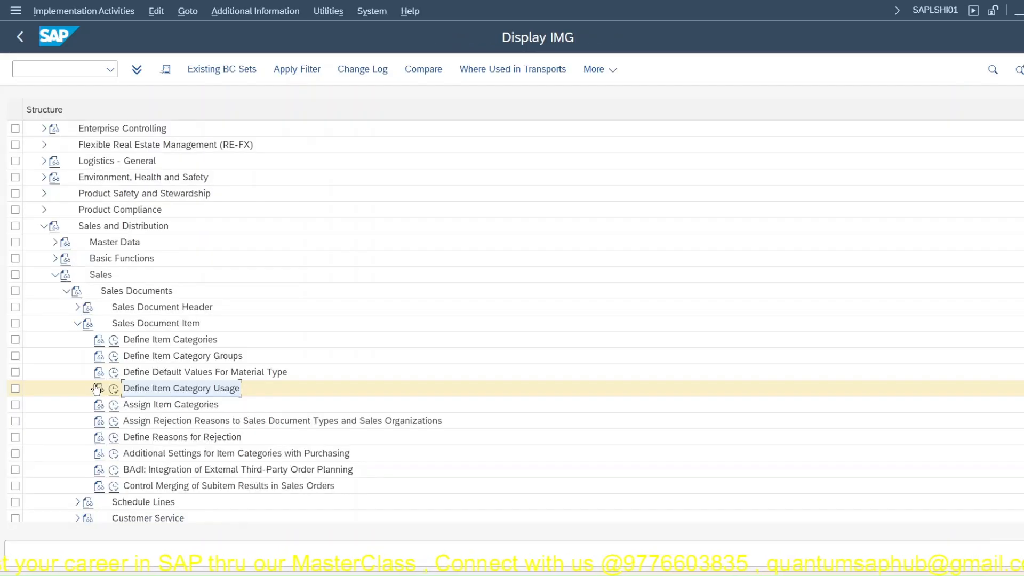
Step: Open Define Item Categories, position the list at TANN, review the free of charge item's business data and return to the overview
left_click(114, 340)
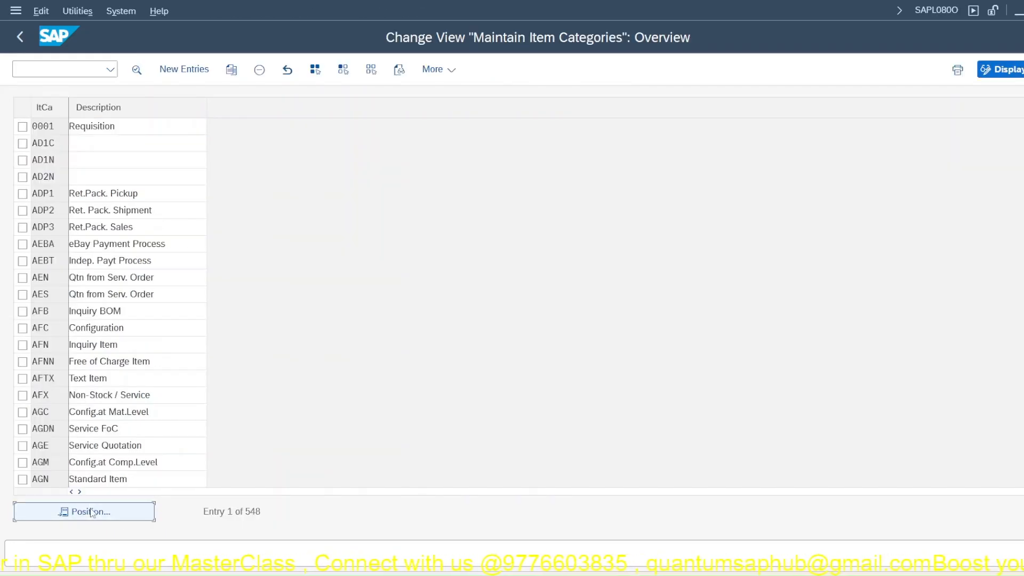
left_click(91, 511)
type("TANN")
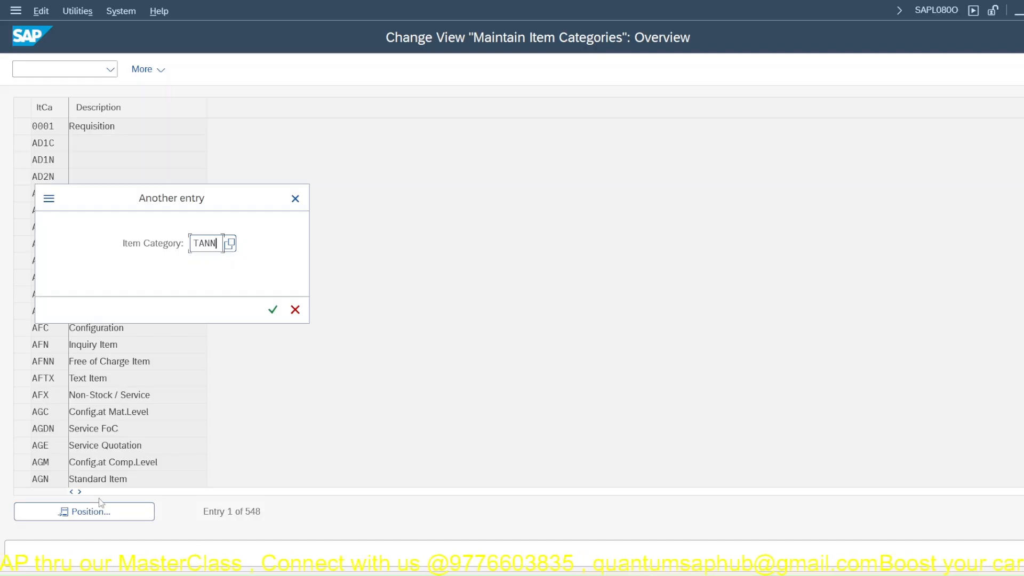
key("Return")
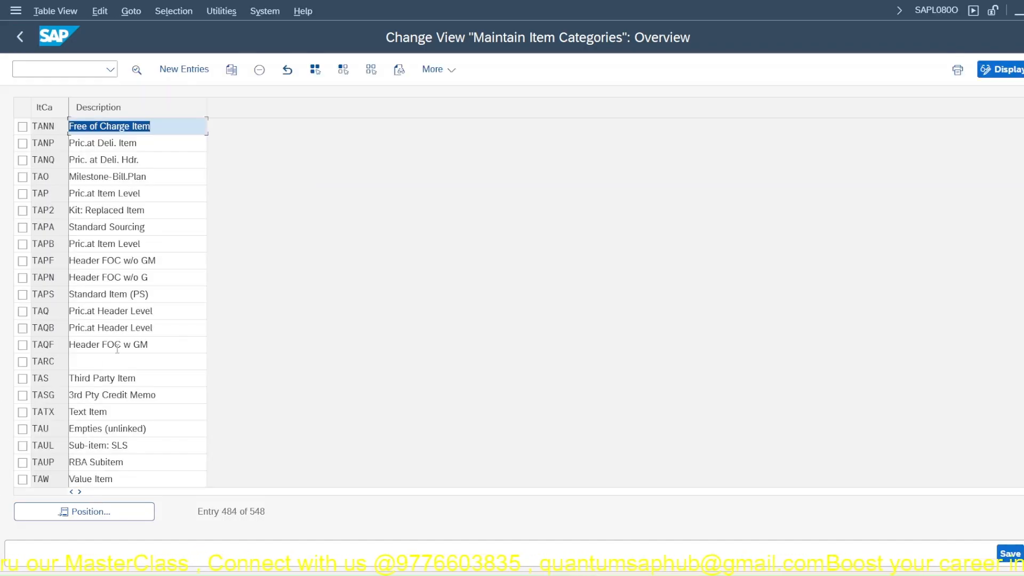
left_click(46, 133)
double_click(45, 132)
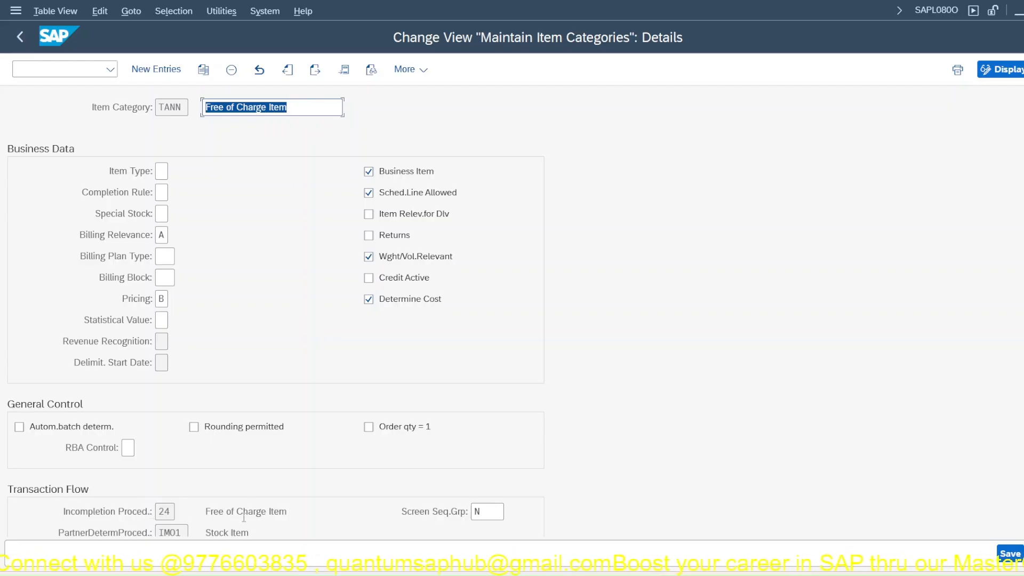
key("F3")
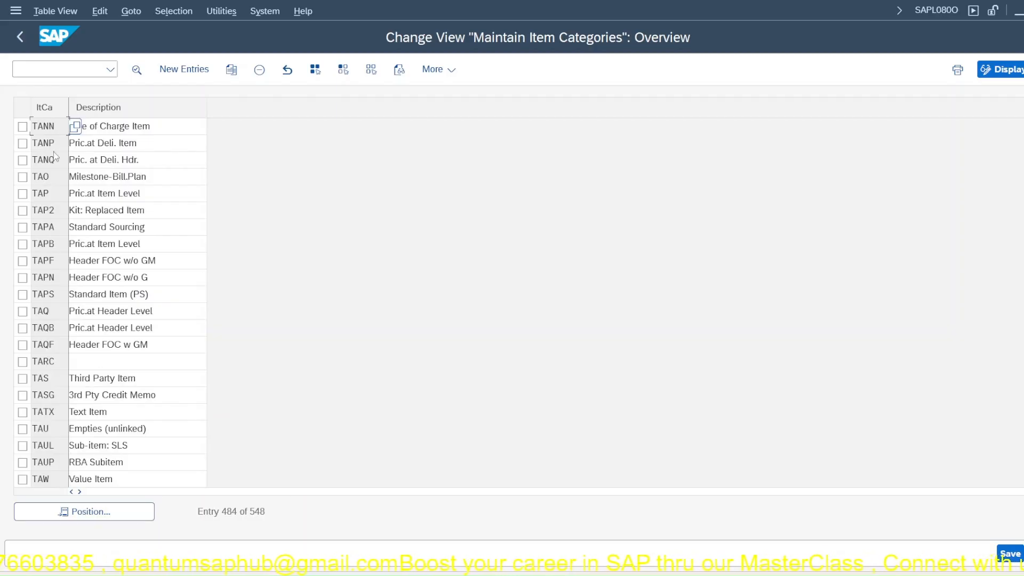
Step: Reopen item category TANN, choose Pricing B (pricing for free goods, 100% discount), and return to the customizing structure
key("F2")
left_click(161, 299)
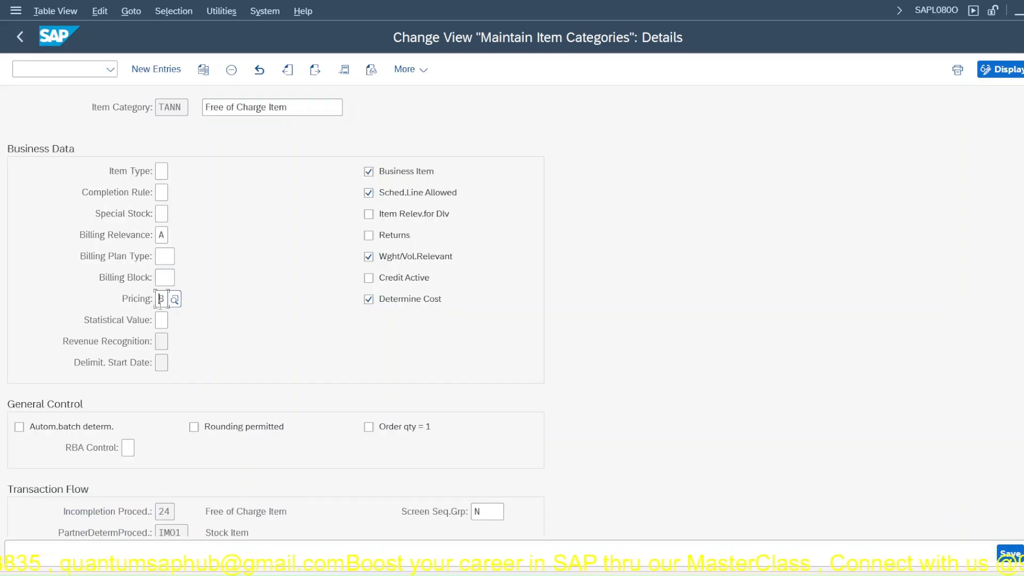
left_click(177, 299)
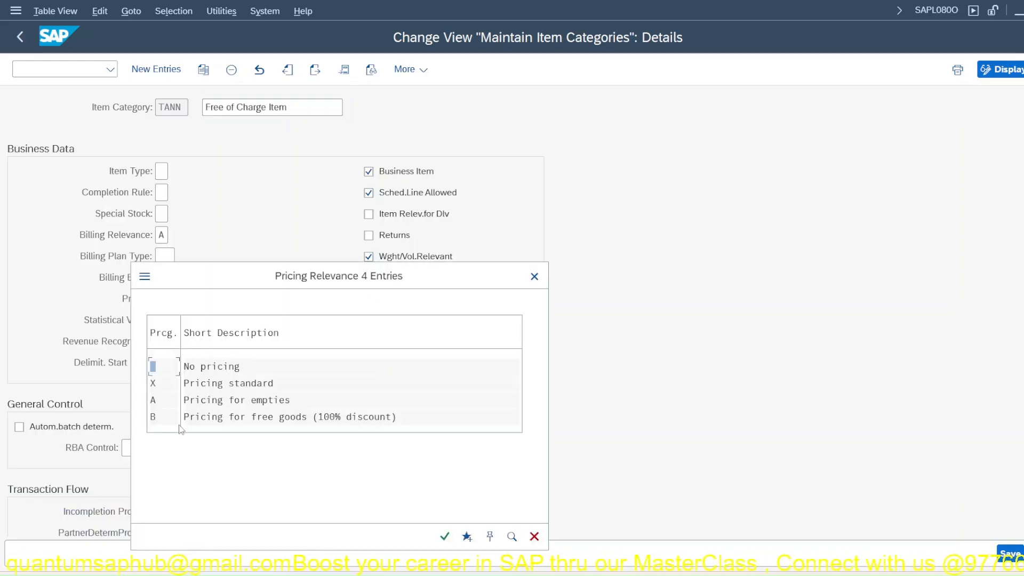
double_click(364, 417)
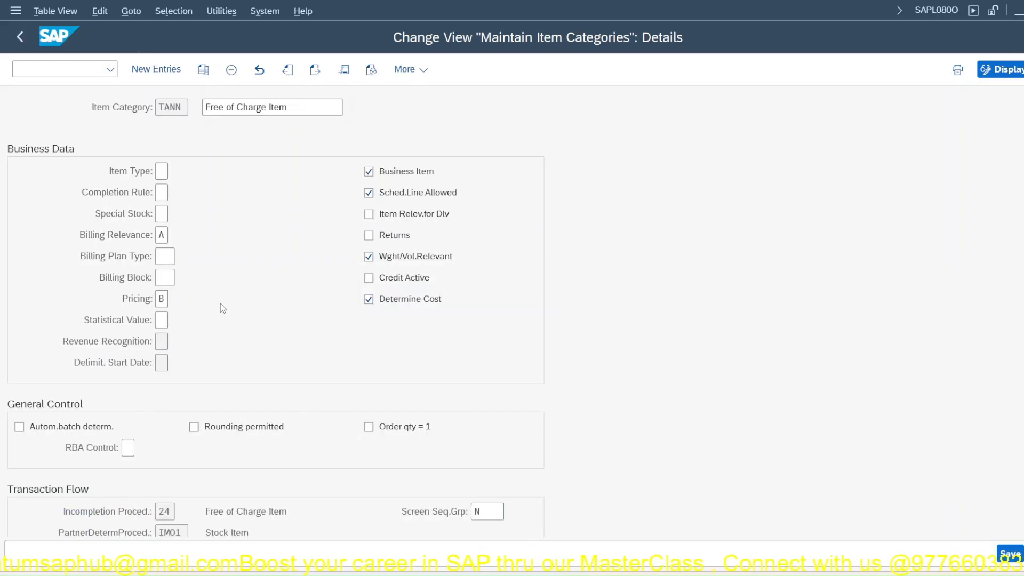
key("F3")
key("F3")
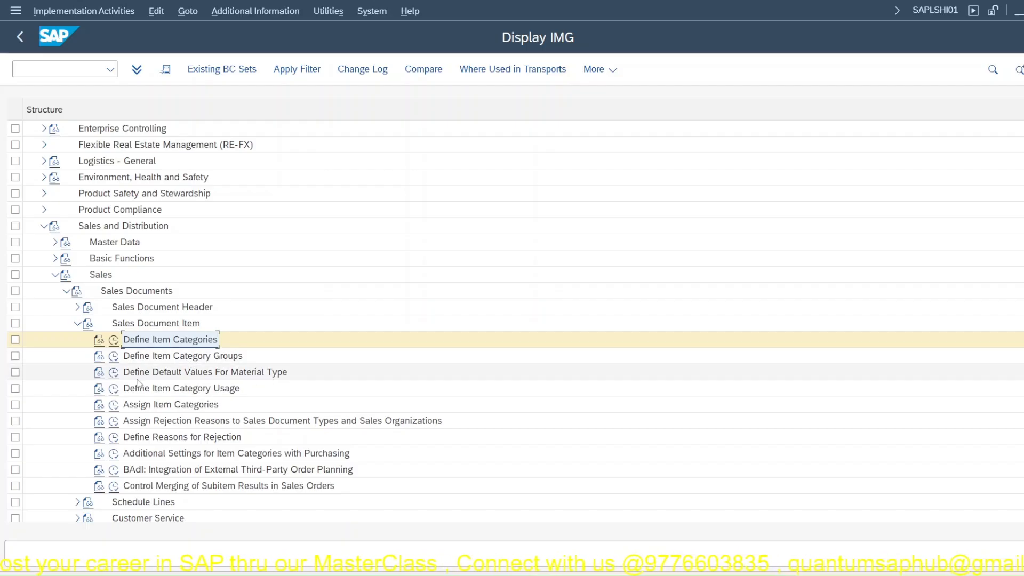
Step: Open Define Default Values For Material Type and position the list at material type JFER
left_click(113, 372)
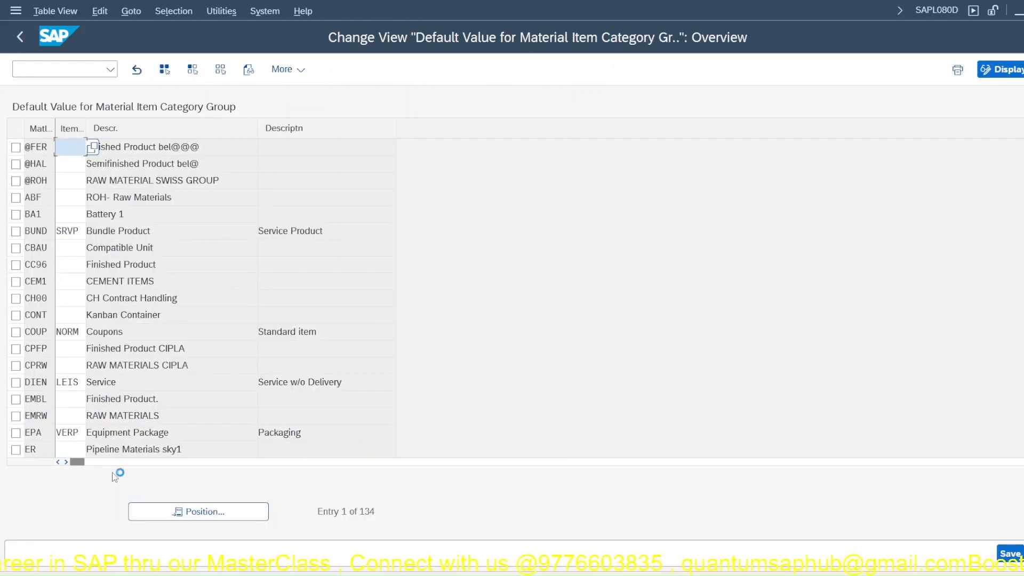
left_click(188, 512)
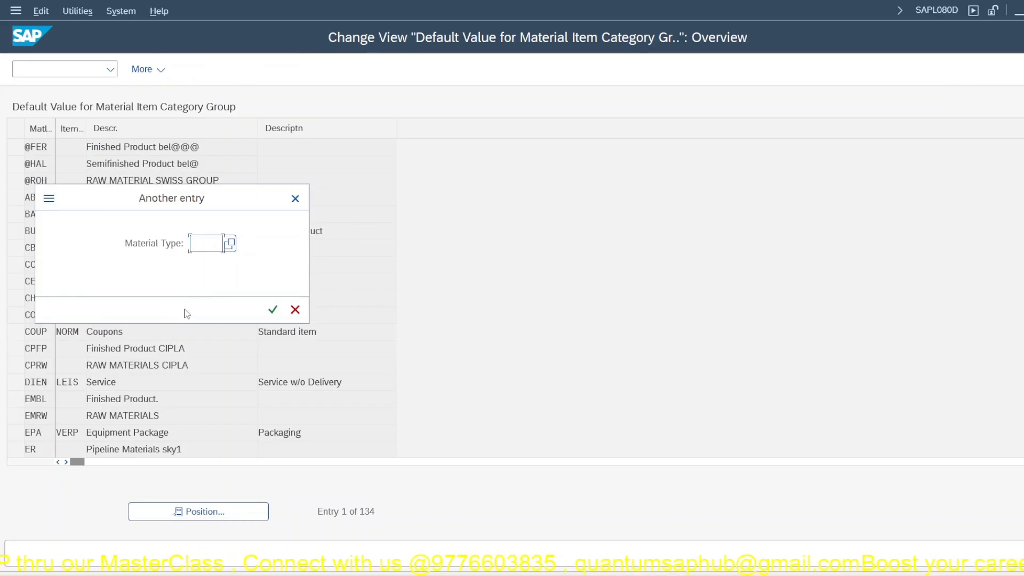
type("JFER")
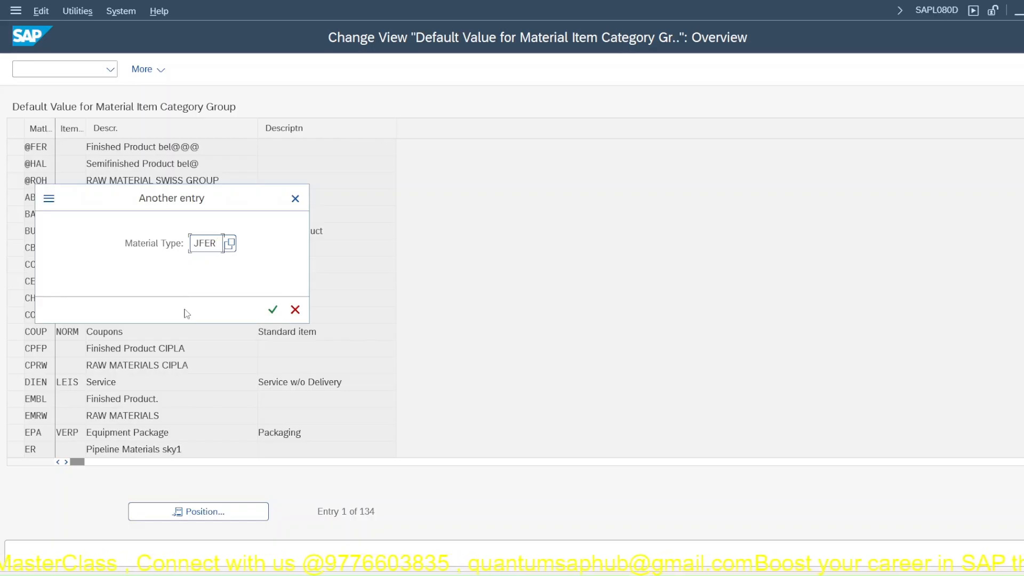
key("Return")
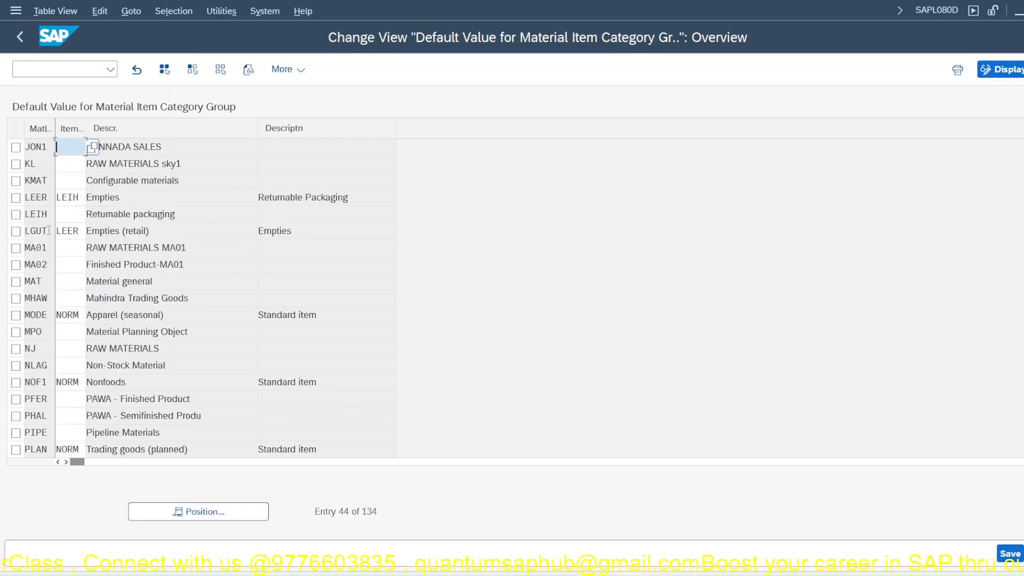
scroll(34, 245, "up", 1)
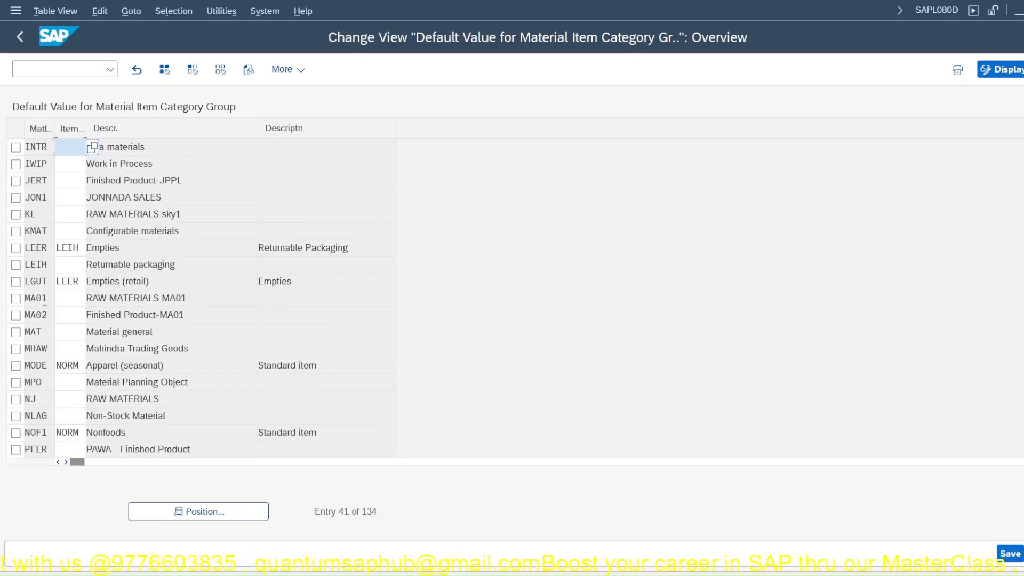
Step: Assign NORM (Standard item) as the default item category group for material type JERT and save the entry
left_click(42, 176)
left_click(82, 181)
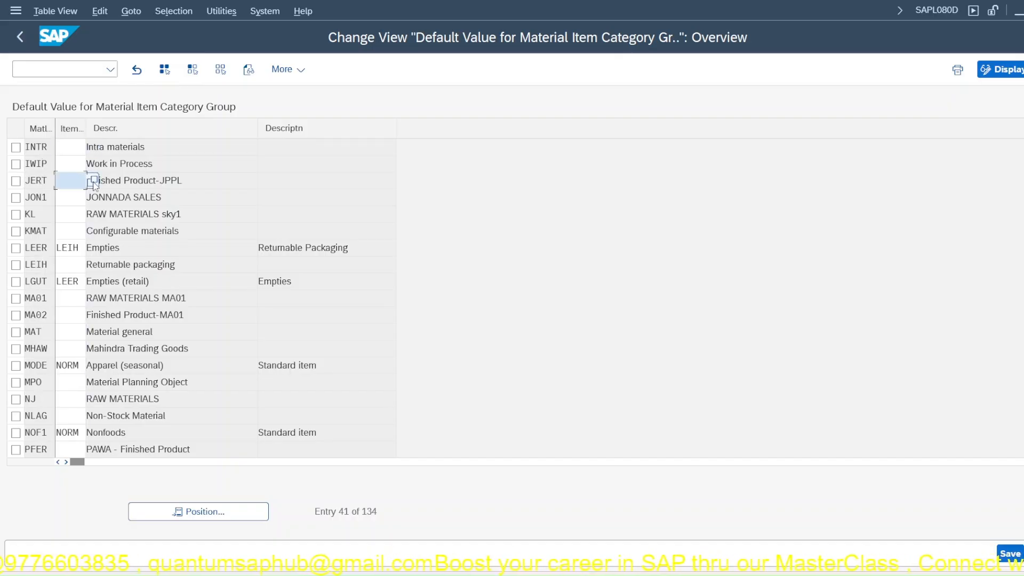
left_click(94, 181)
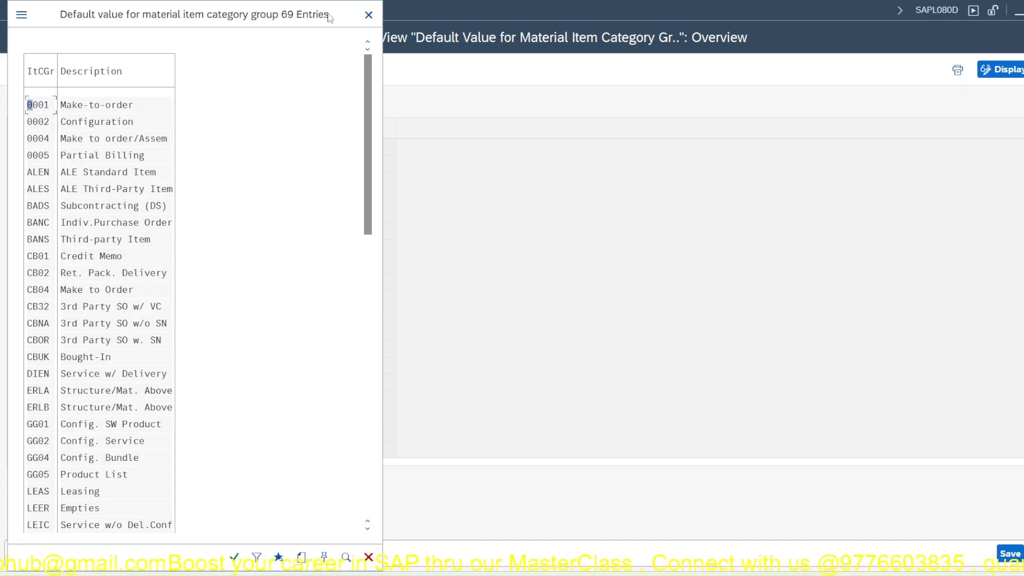
left_click(369, 15)
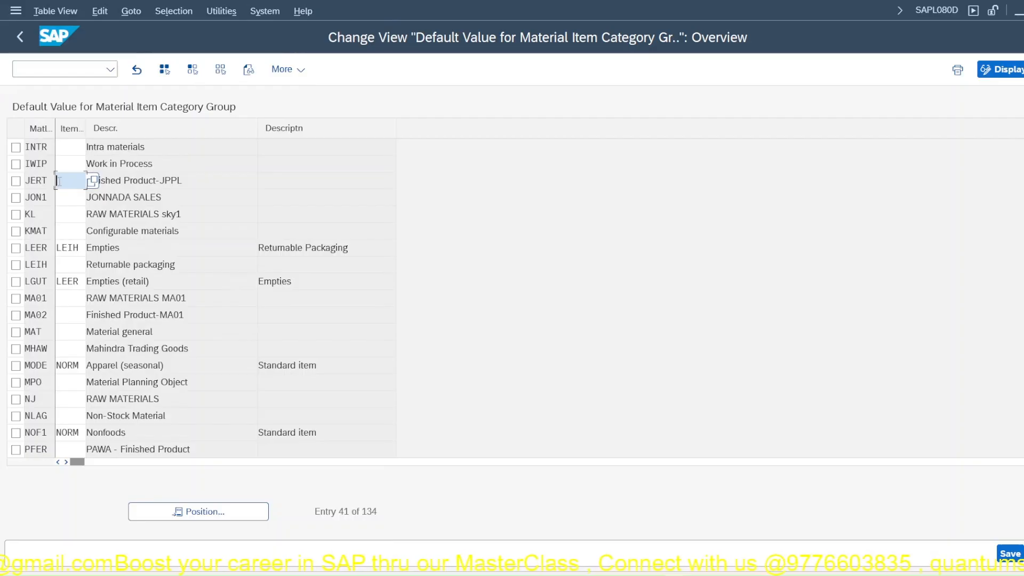
left_click(93, 180)
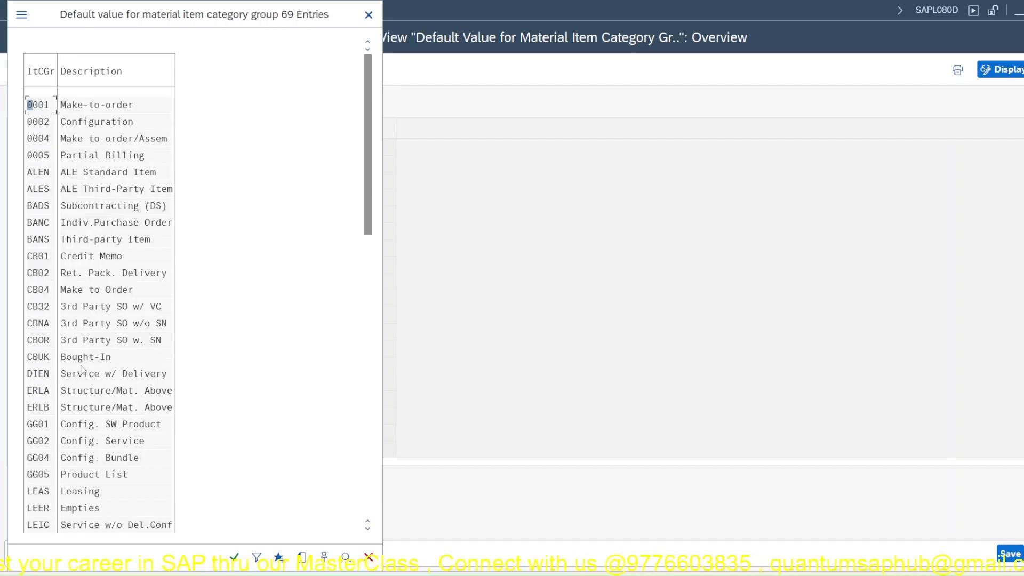
scroll(81, 369, "down", 4)
scroll(81, 369, "down", 4)
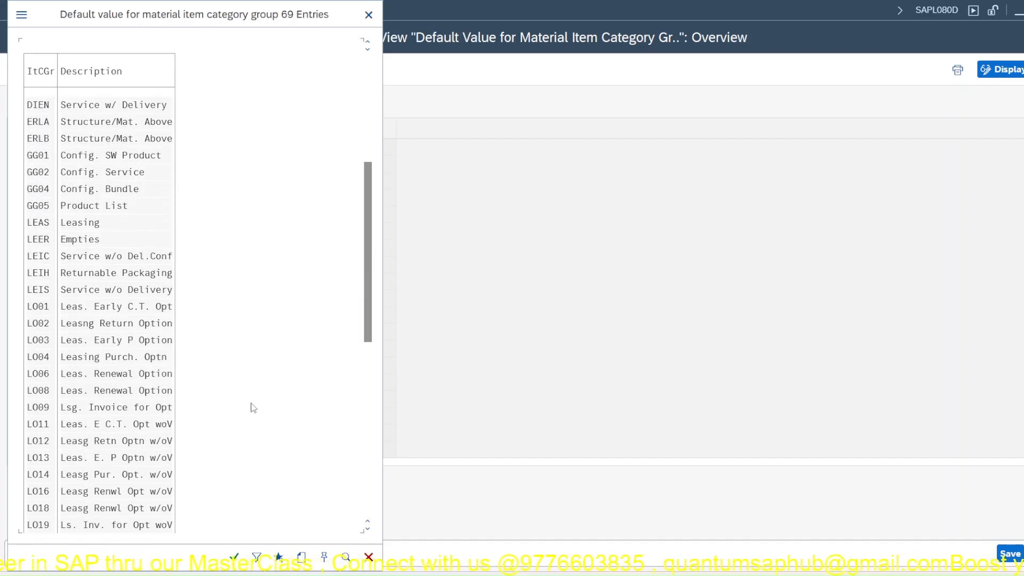
left_click(369, 431)
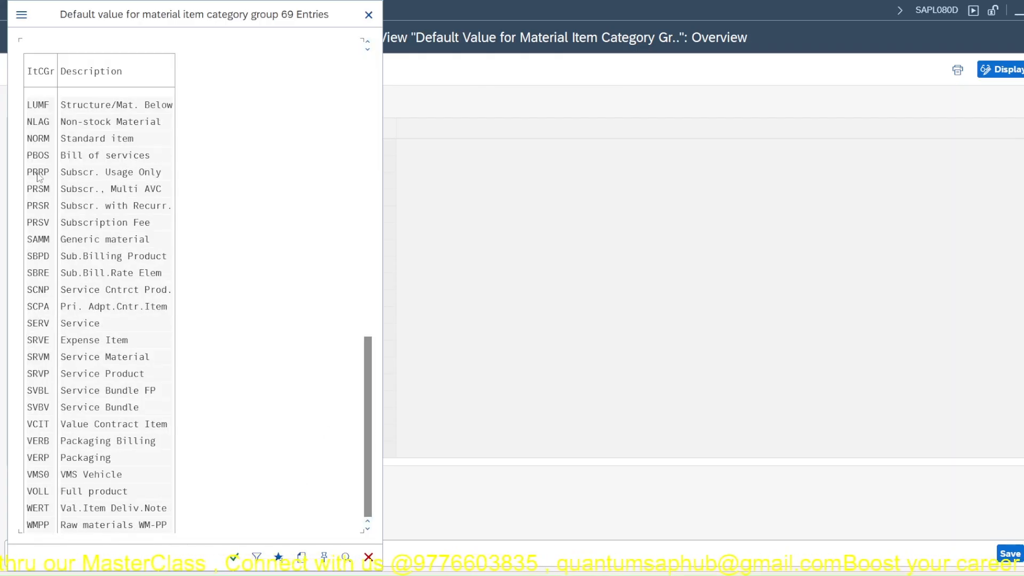
double_click(39, 140)
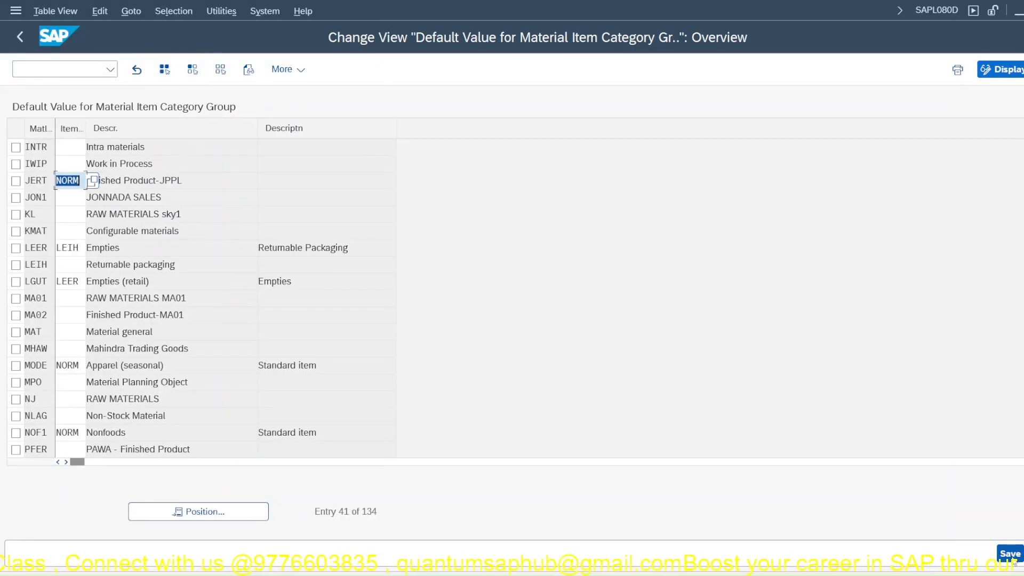
key("ctrl+s")
left_click(356, 310)
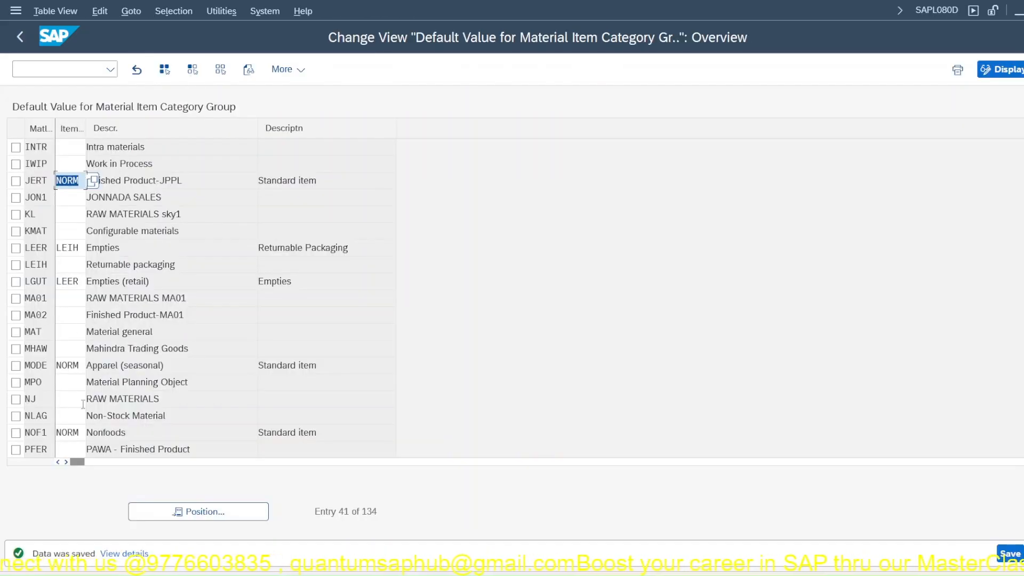
Step: Review the default item category groups of the other material types, from finished products to raw materials, and return to the customizing structure
scroll(47, 308, "up", 5)
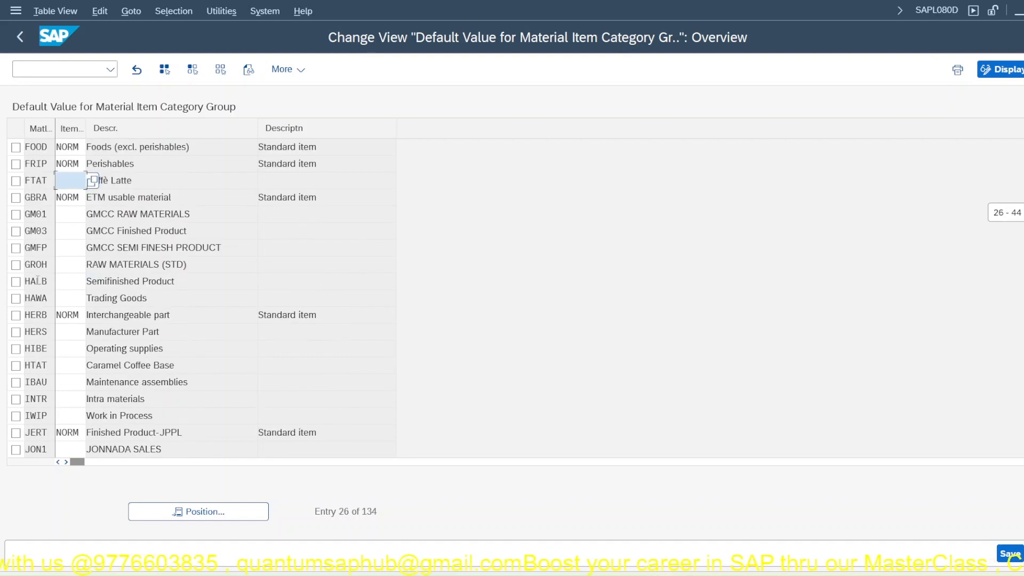
scroll(42, 177, "up", 1)
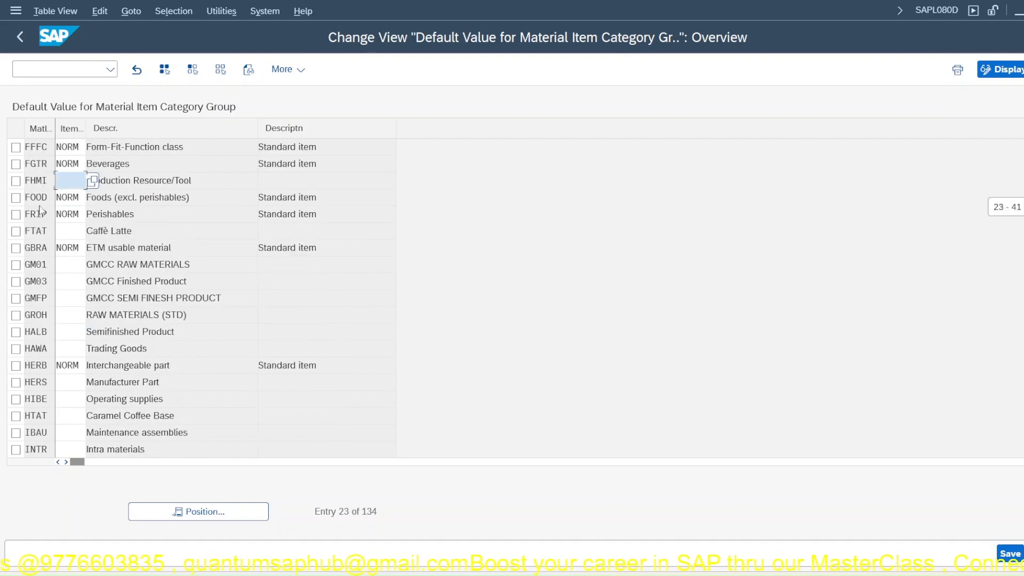
scroll(42, 177, "up", 1)
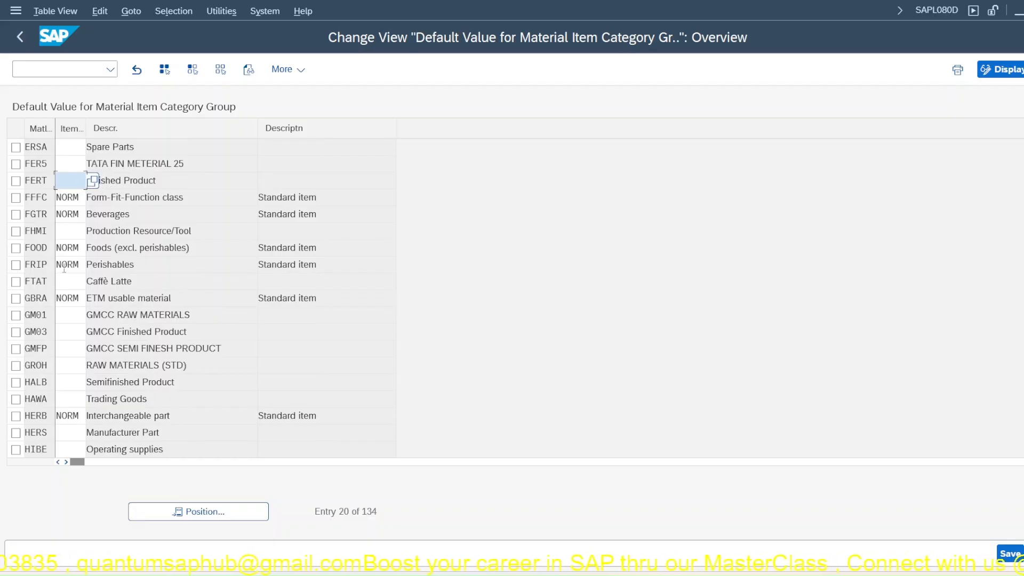
scroll(31, 347, "down", 4)
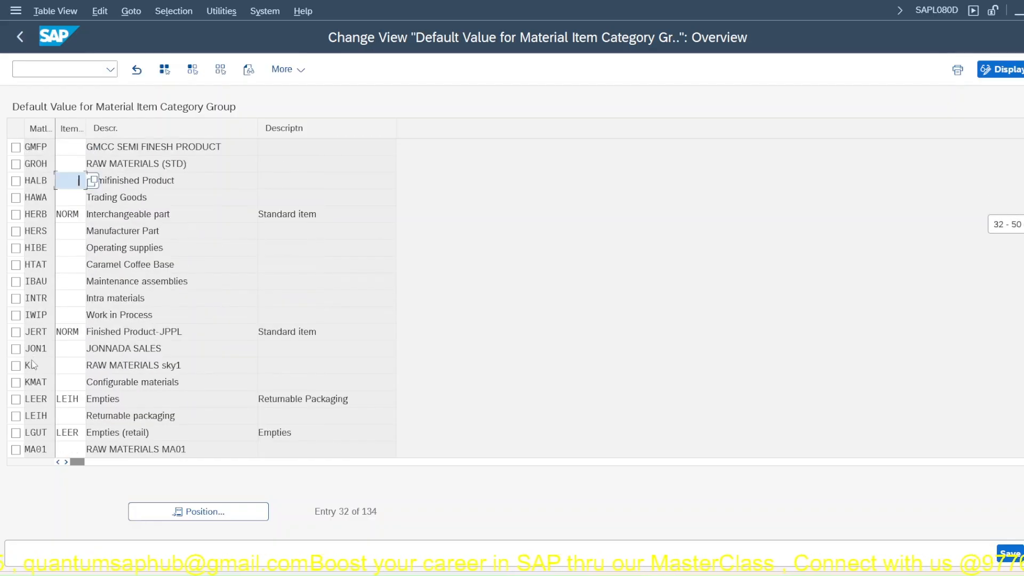
scroll(32, 361, "down", 4)
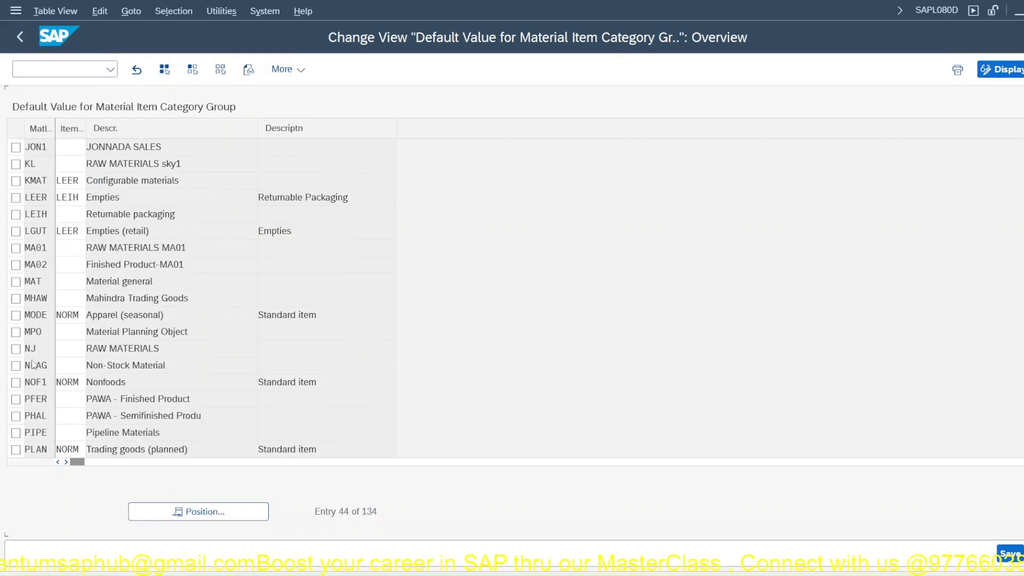
scroll(32, 365, "down", 2)
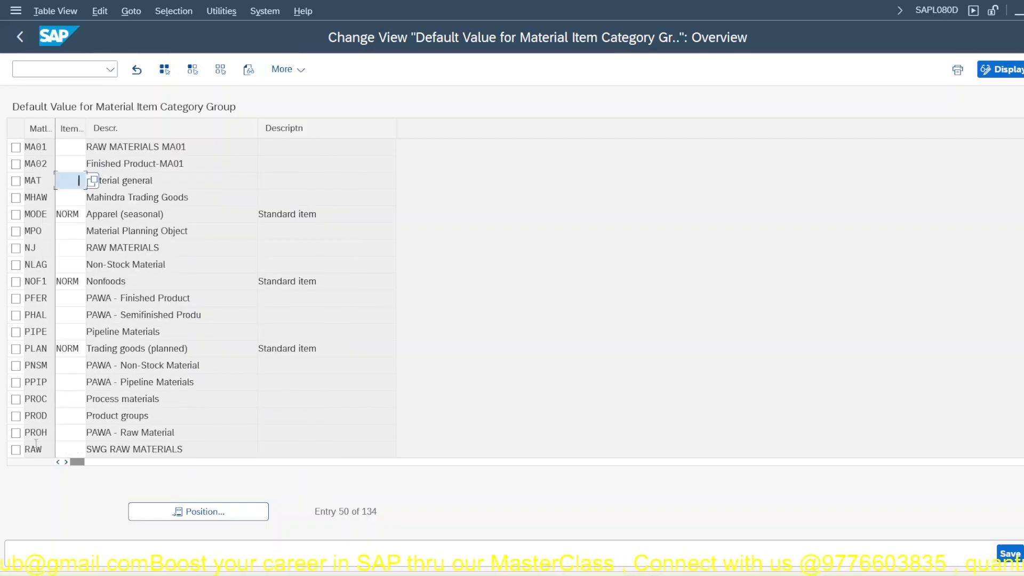
scroll(36, 416, "down", 2)
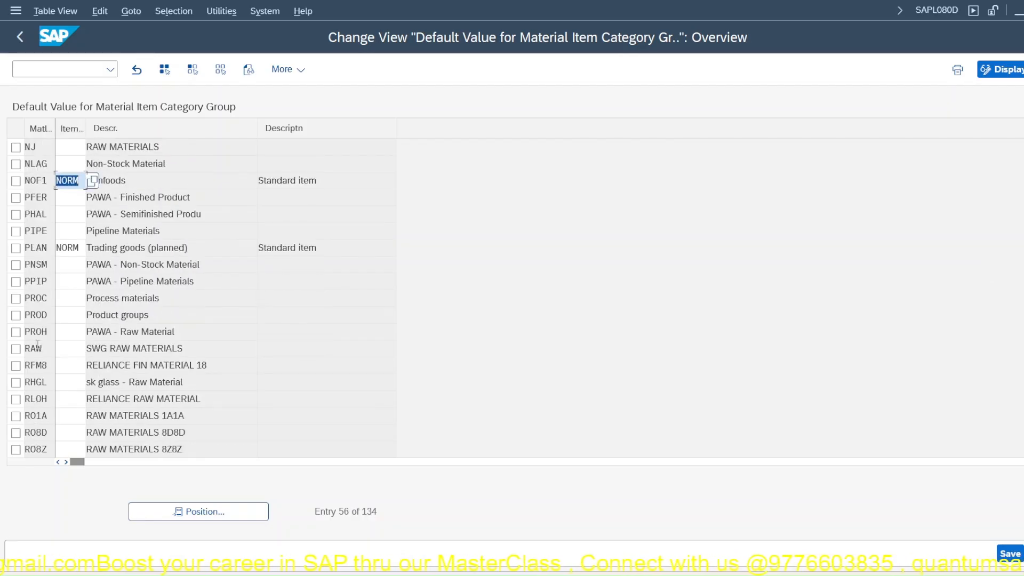
scroll(40, 387, "down", 2)
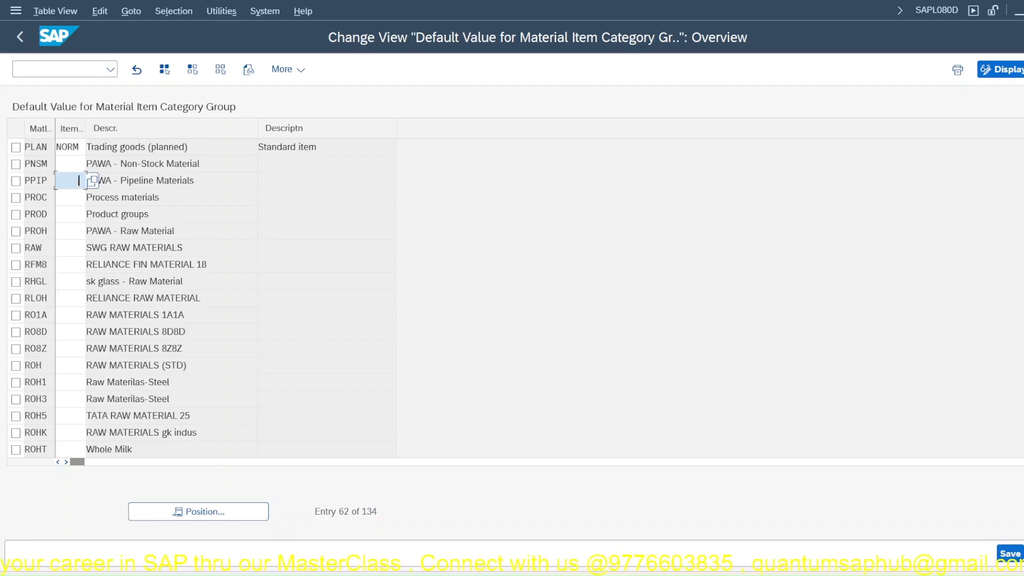
key("F3")
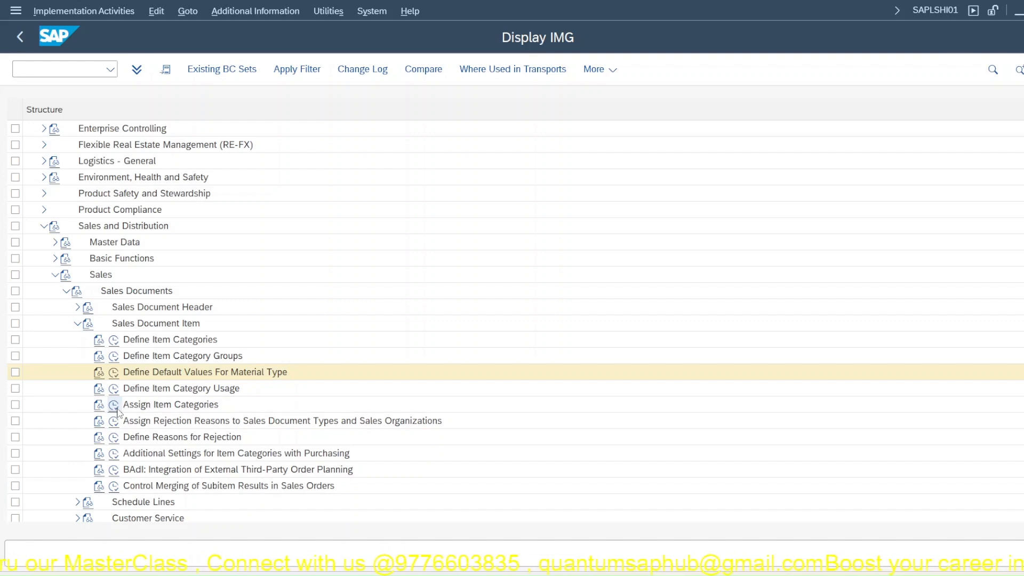
Step: Open Assign Item Categories and position the list at sales document type OR
left_click(114, 406)
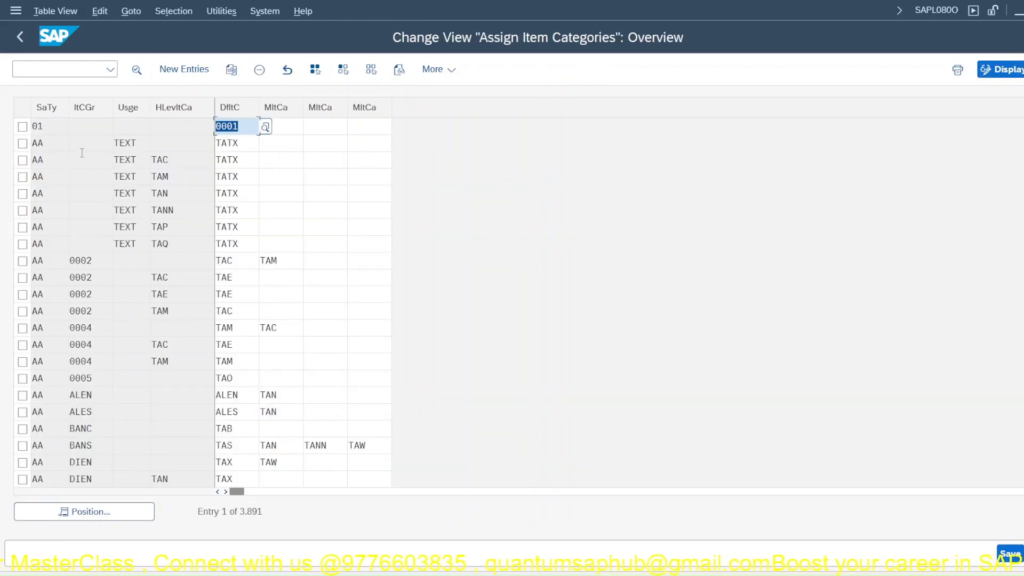
left_click(107, 512)
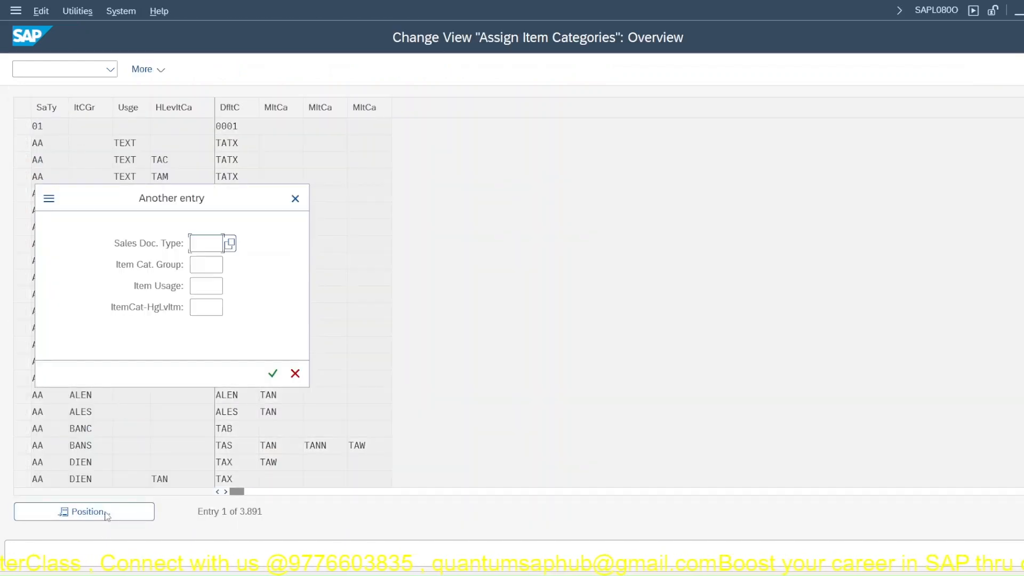
type("OR")
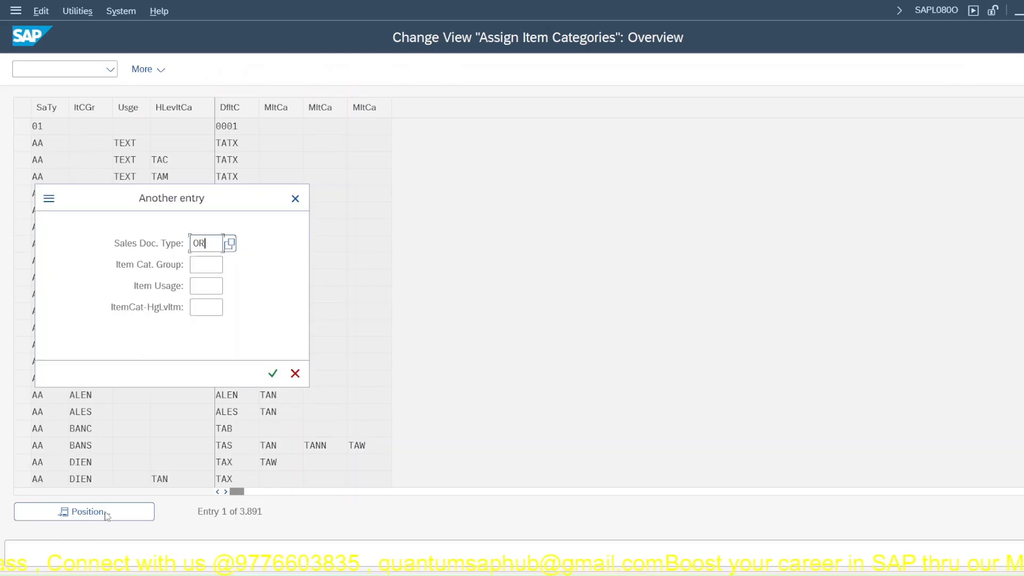
key("Return")
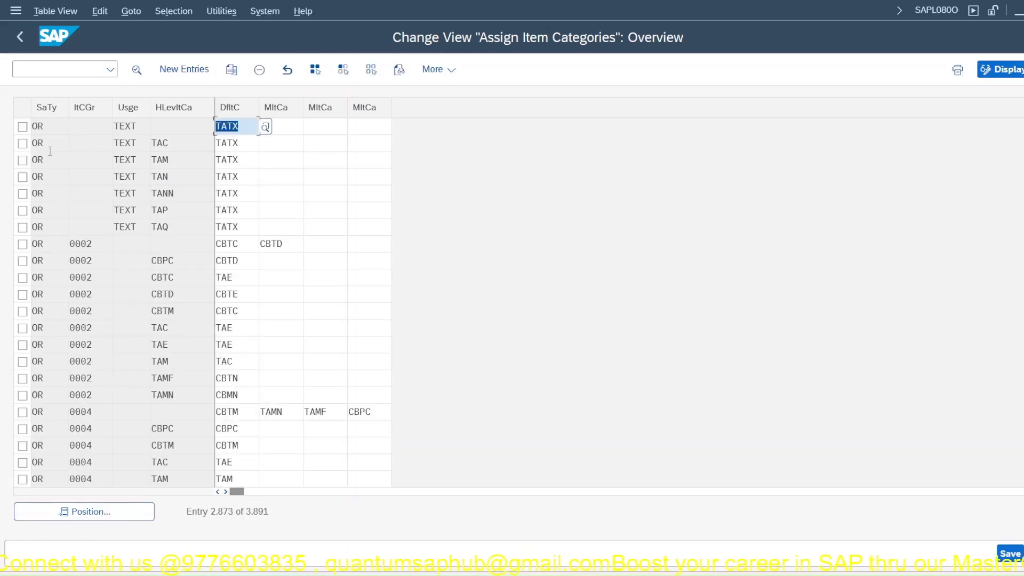
Step: Find the OR and NORM assignment without a higher-level item category and examine its usage, default item category and manual item categories
left_click(94, 410)
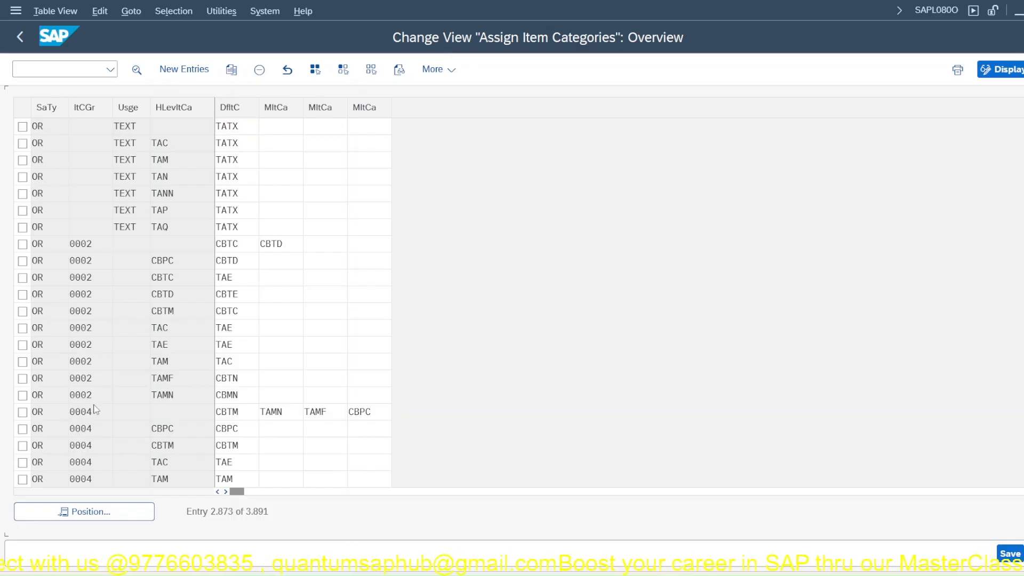
scroll(94, 410, "down", 6)
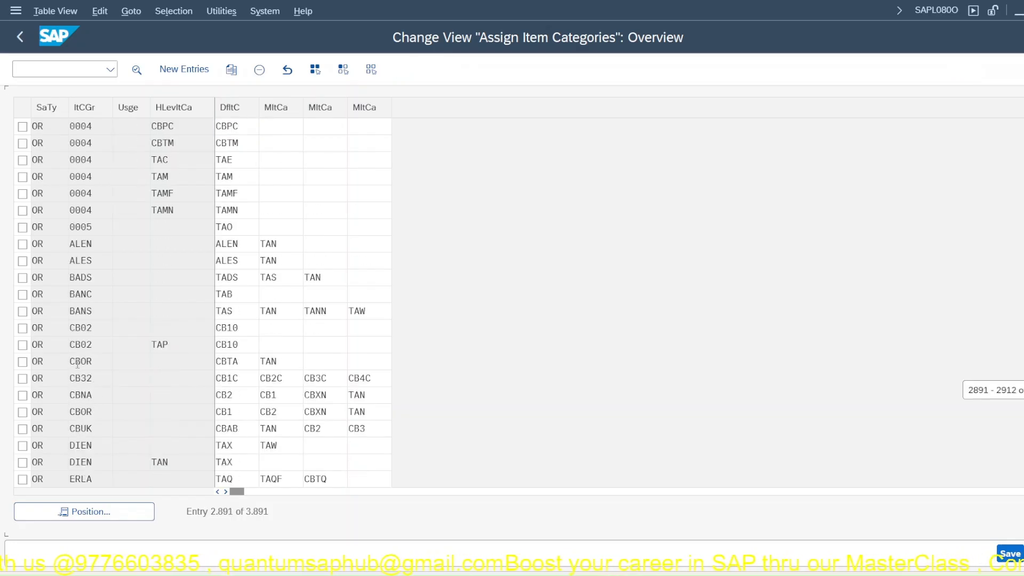
scroll(78, 364, "down", 7)
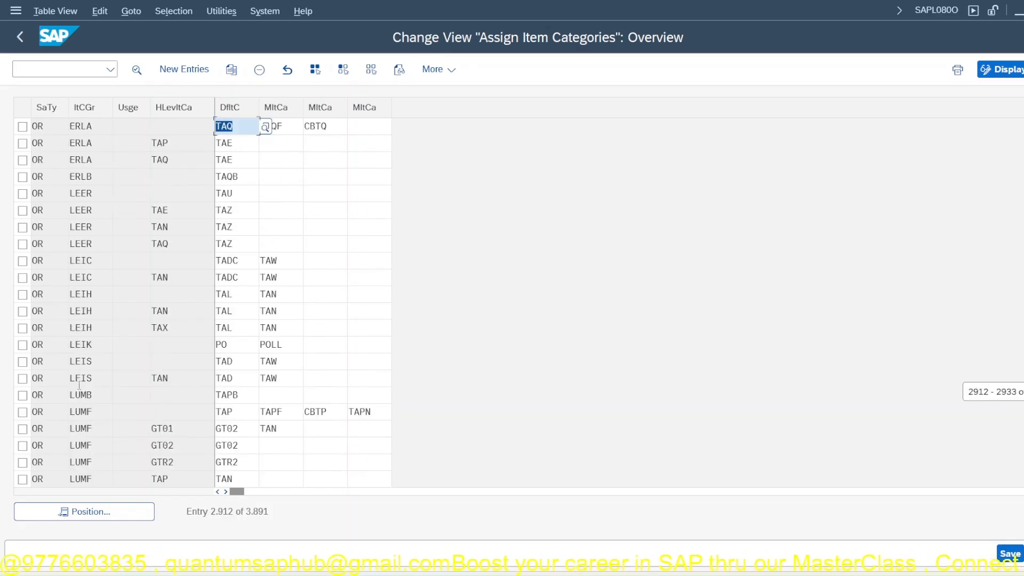
scroll(79, 384, "down", 6)
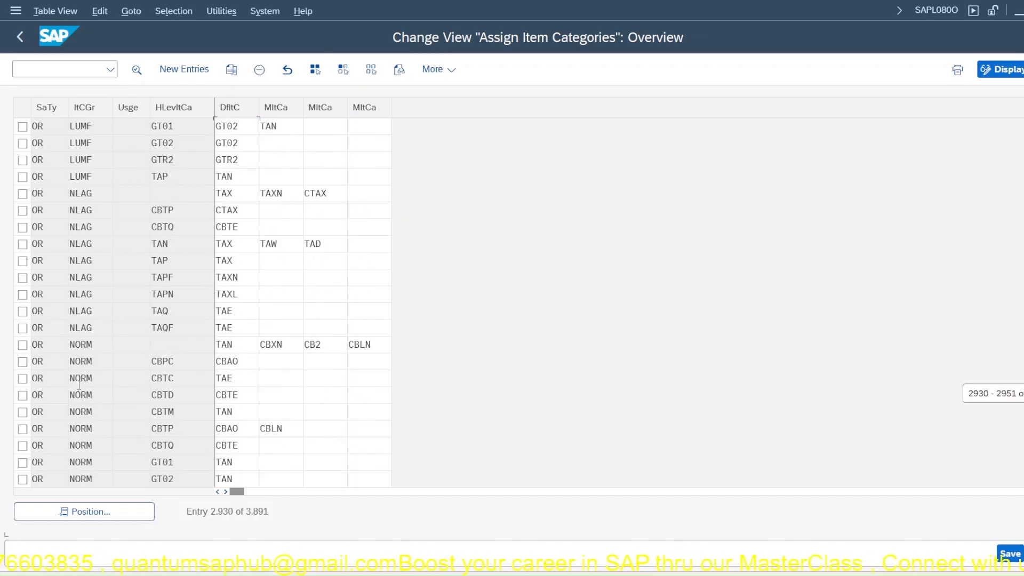
scroll(79, 385, "down", 1)
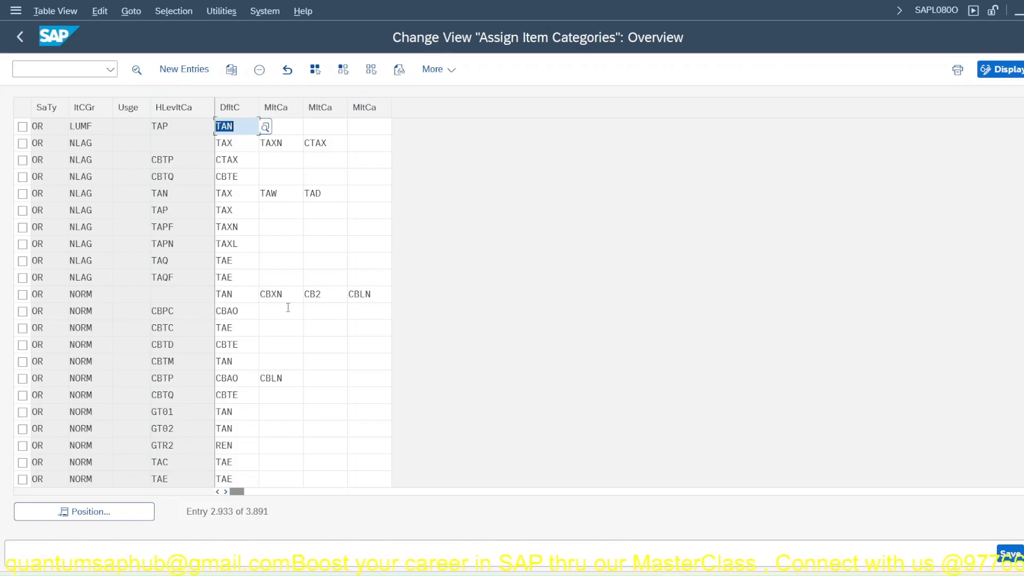
left_click(125, 295)
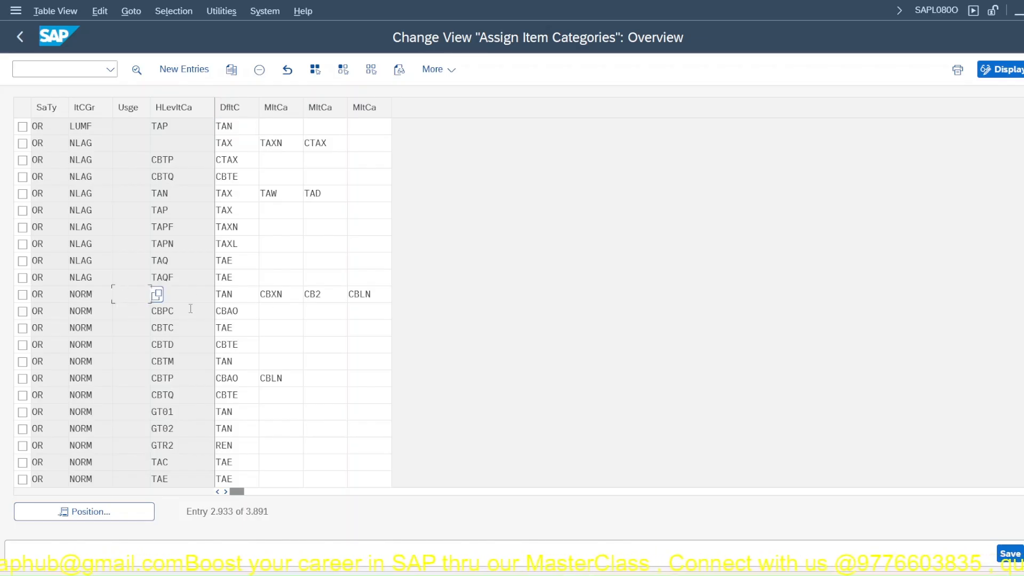
left_click(185, 301)
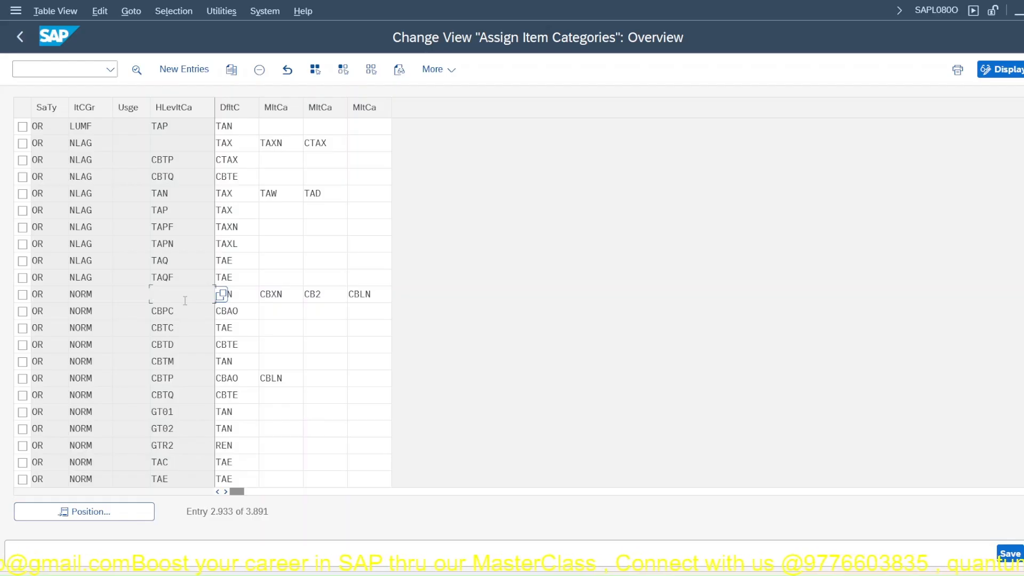
left_click(237, 297)
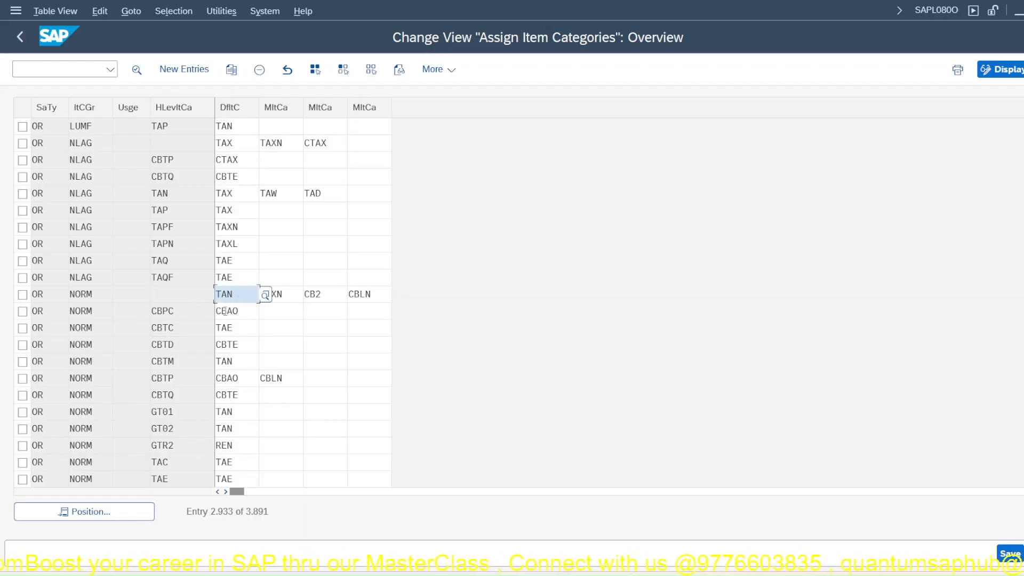
left_click(293, 297)
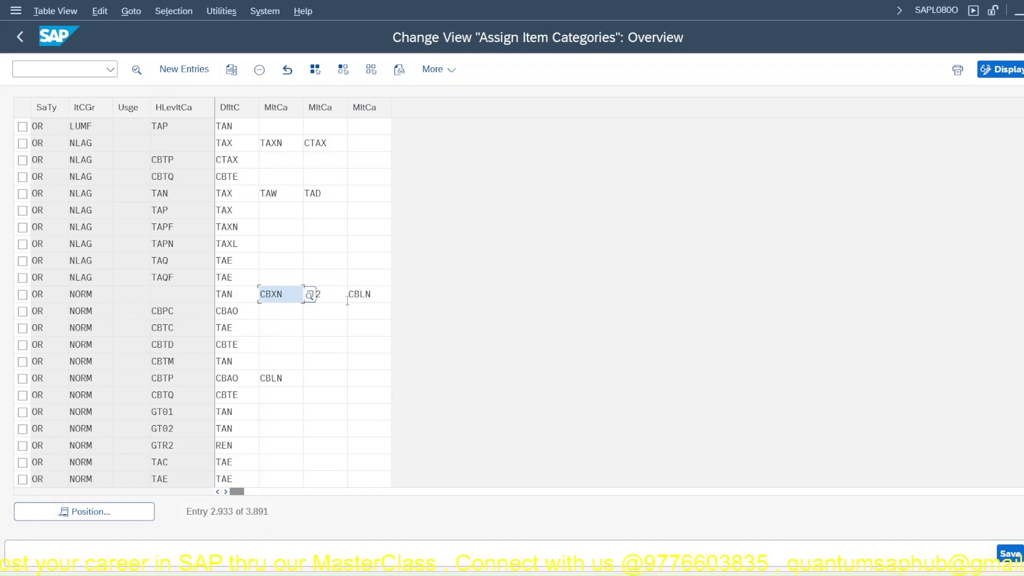
Step: Examine the manual and default item categories for OR and NORM, then the default under higher-level item category TAN
left_click(335, 296)
left_click(370, 296)
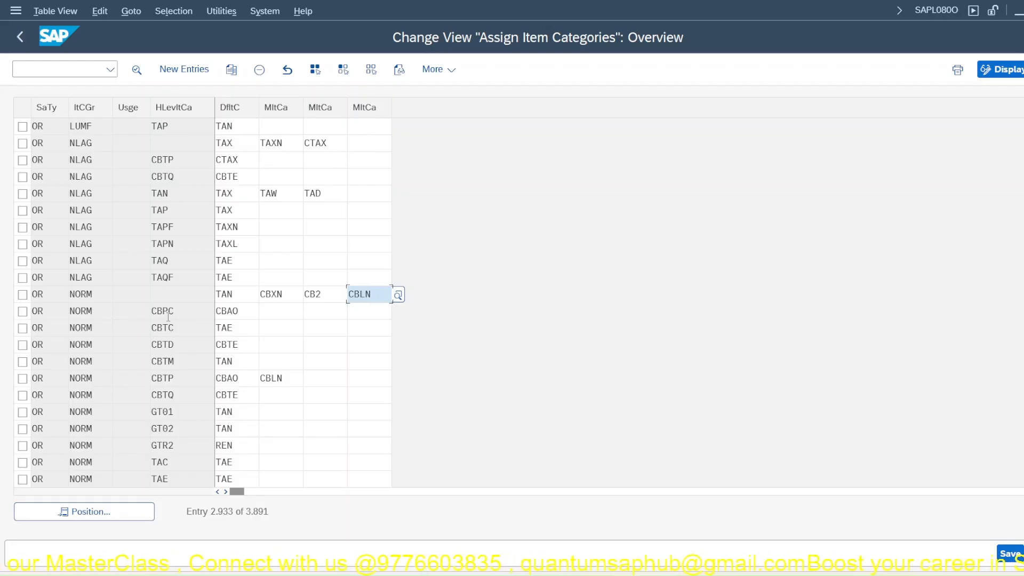
left_click(236, 295)
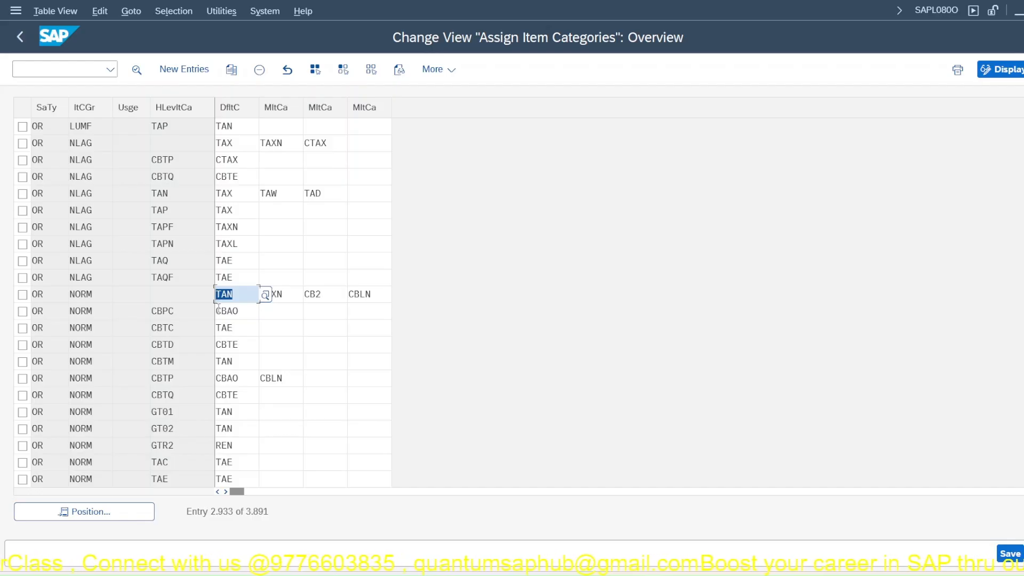
scroll(169, 411, "down", 2)
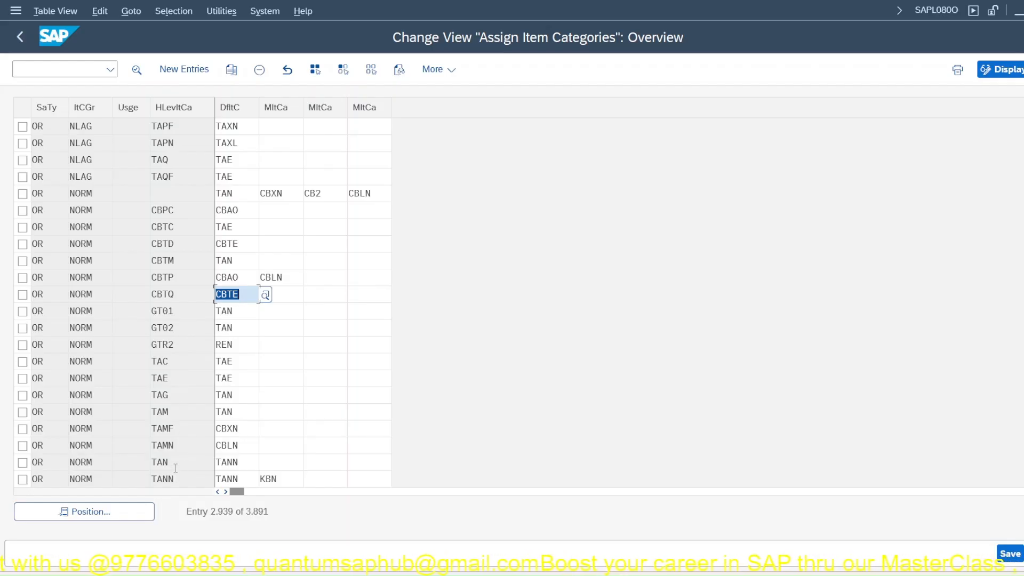
left_click(234, 462)
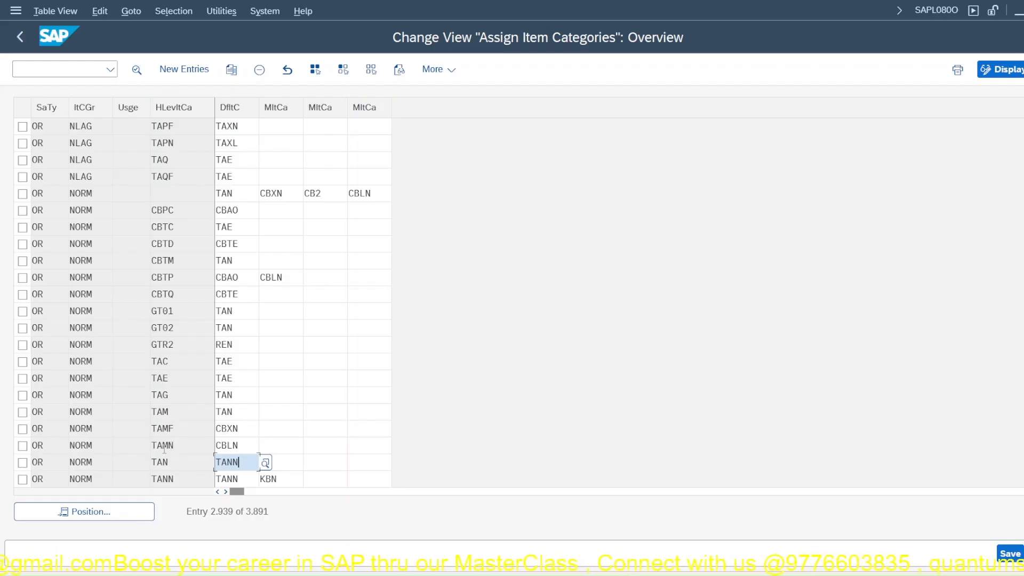
left_click_drag(239, 463, 200, 463)
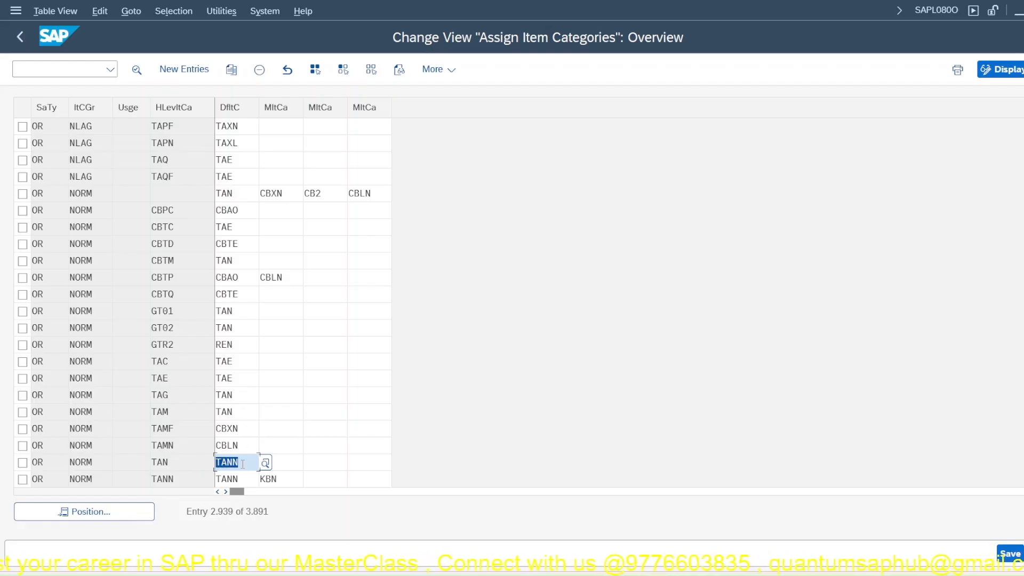
Step: Review the remaining OR and NORM assignments, including those with item usages such as APO1, FREE and PSEL
scroll(243, 463, "down", 1)
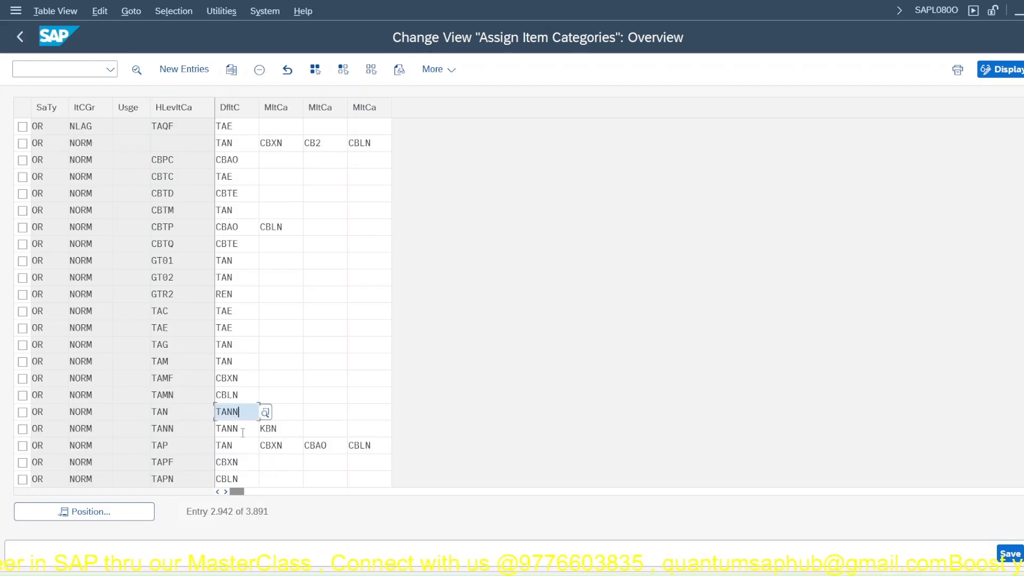
scroll(242, 432, "down", 2)
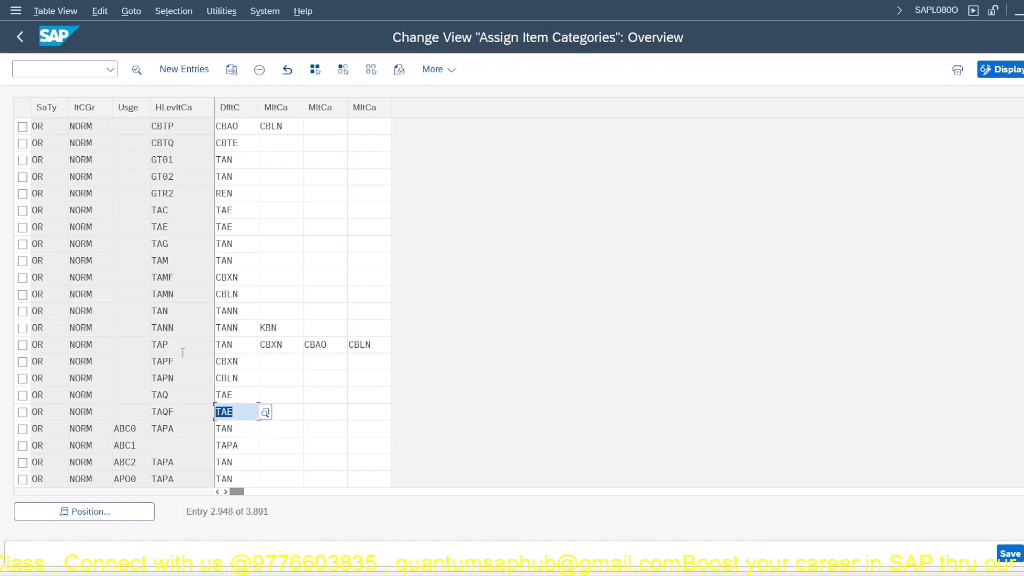
scroll(181, 348, "down", 4)
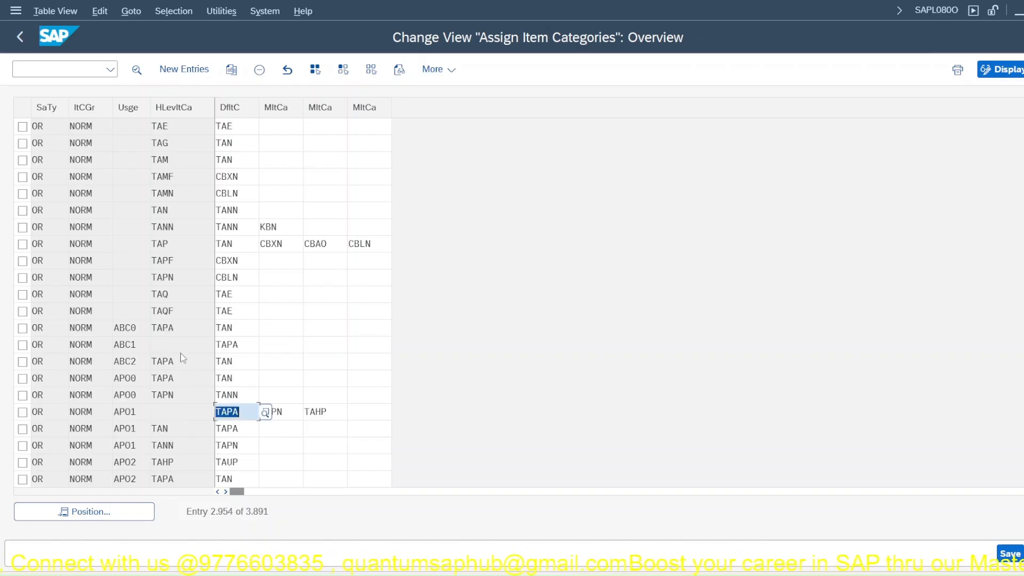
scroll(181, 357, "down", 1)
Step: Position the item category assignment list at sales document type JPOR and review its first entries
left_click(141, 511)
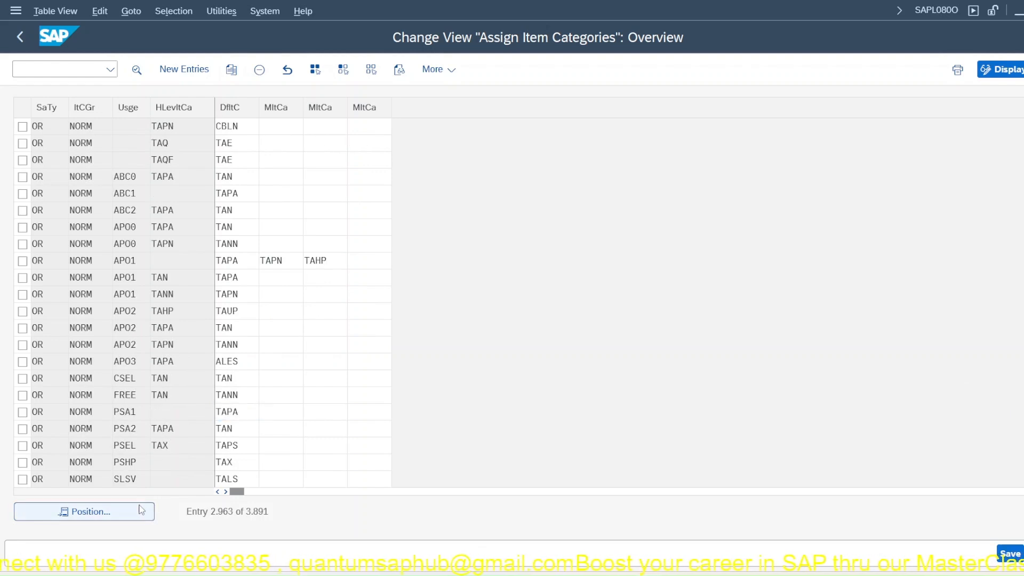
type("JPOR")
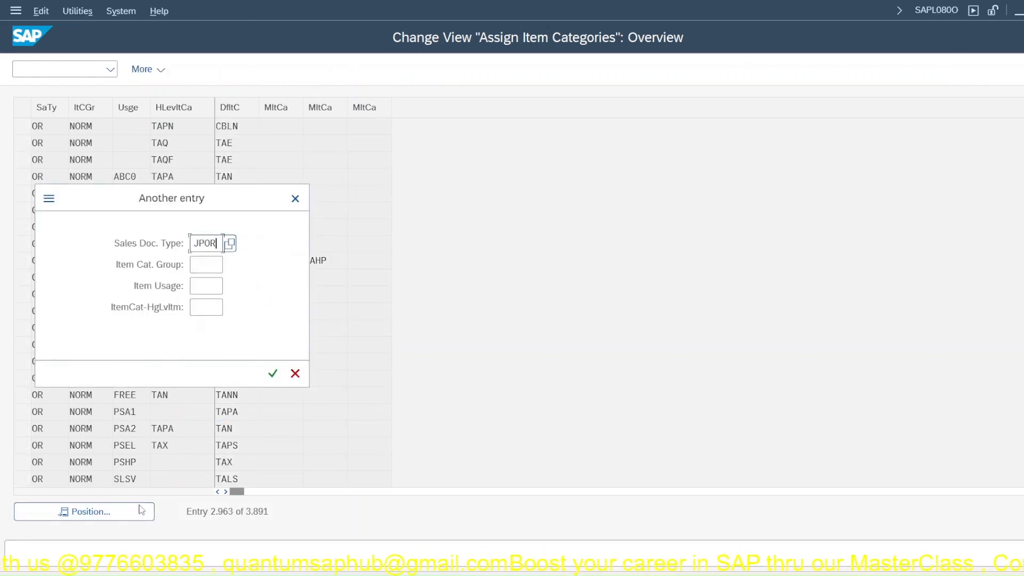
key("Return")
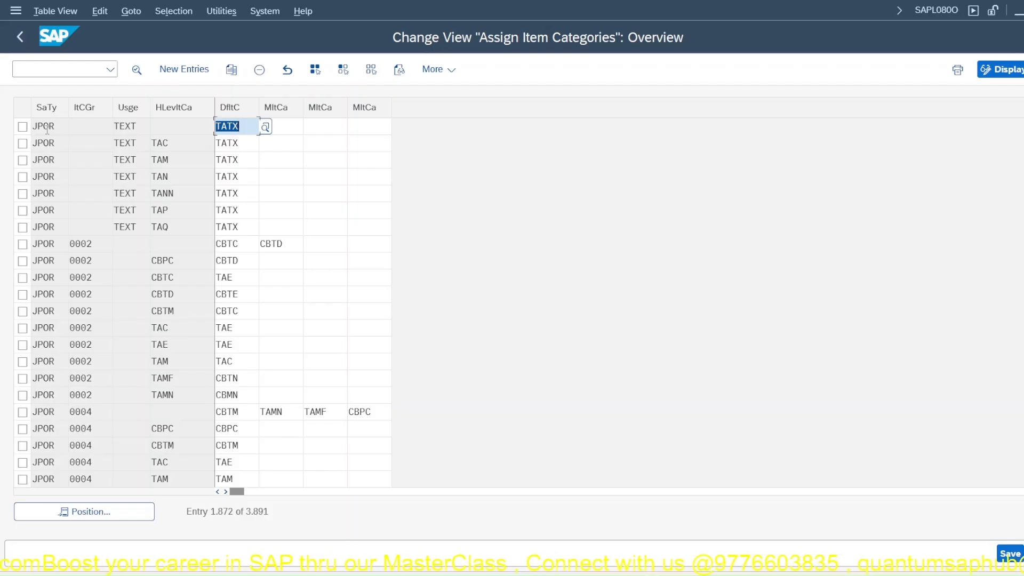
left_click(75, 126)
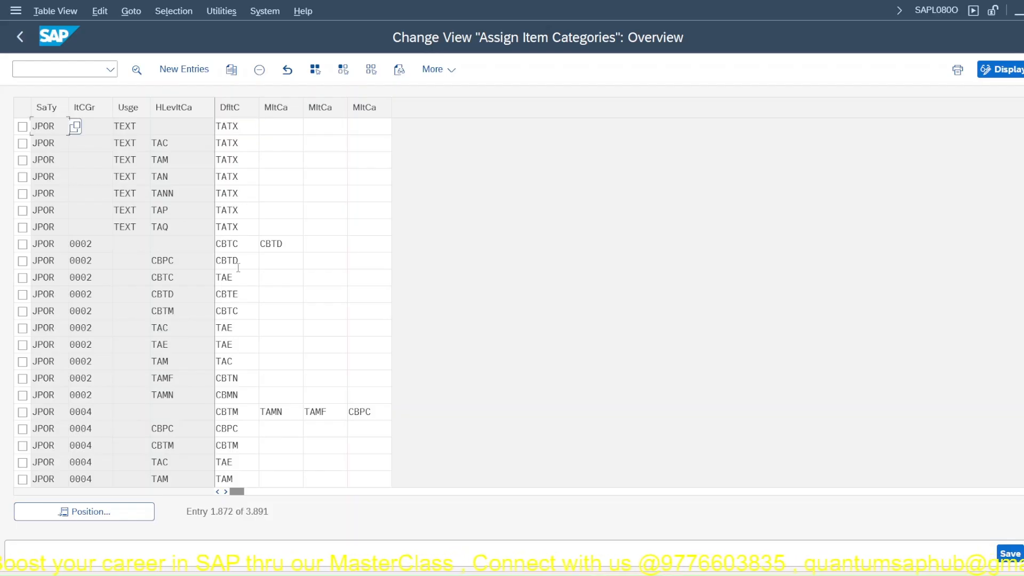
scroll(100, 389, "down", 7)
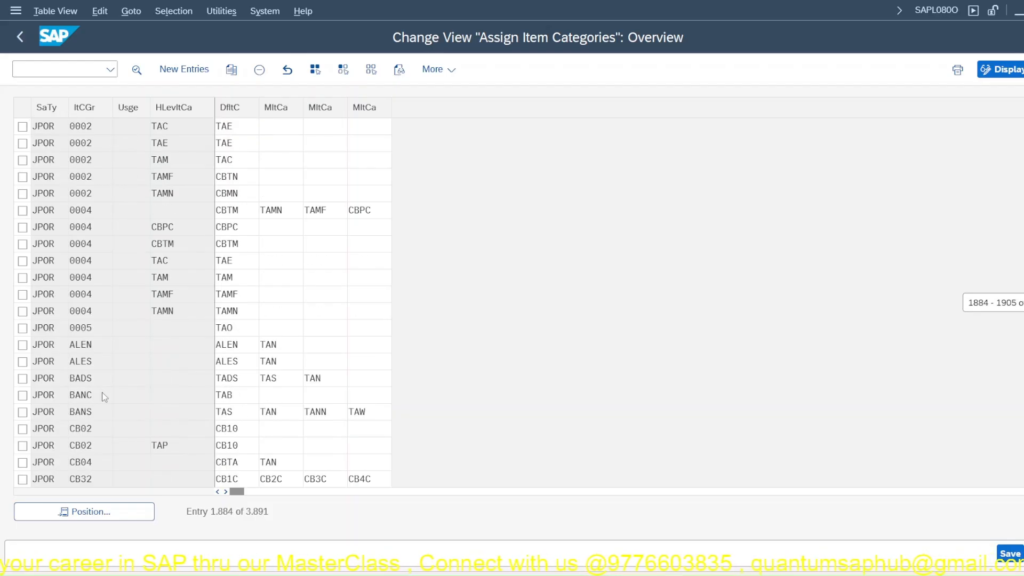
left_click(105, 512)
type("NOR1")
left_click(272, 374)
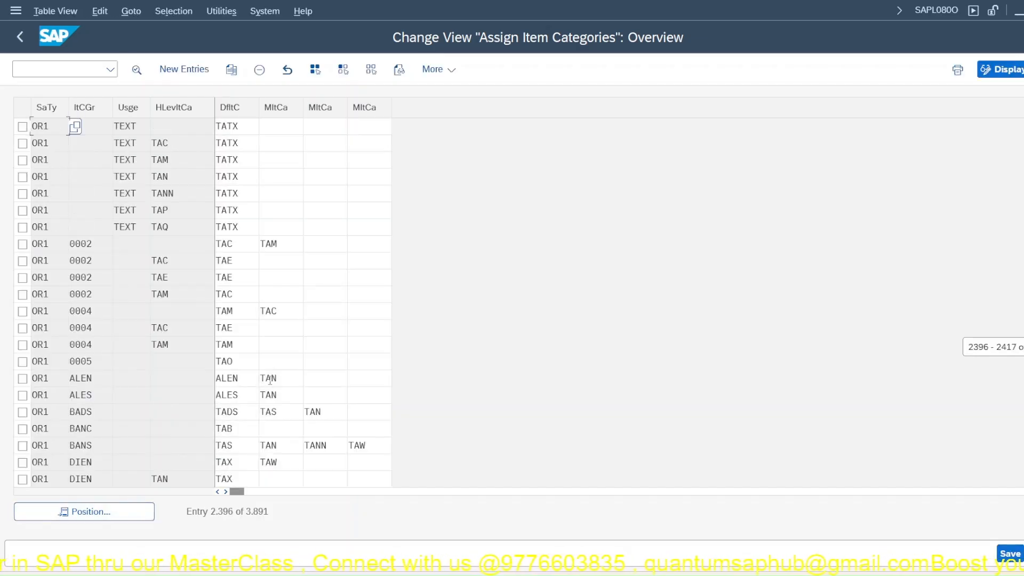
Step: Reposition the list at sales document type JPOR and find its NORM assignment without a higher-level item category
left_click(133, 511)
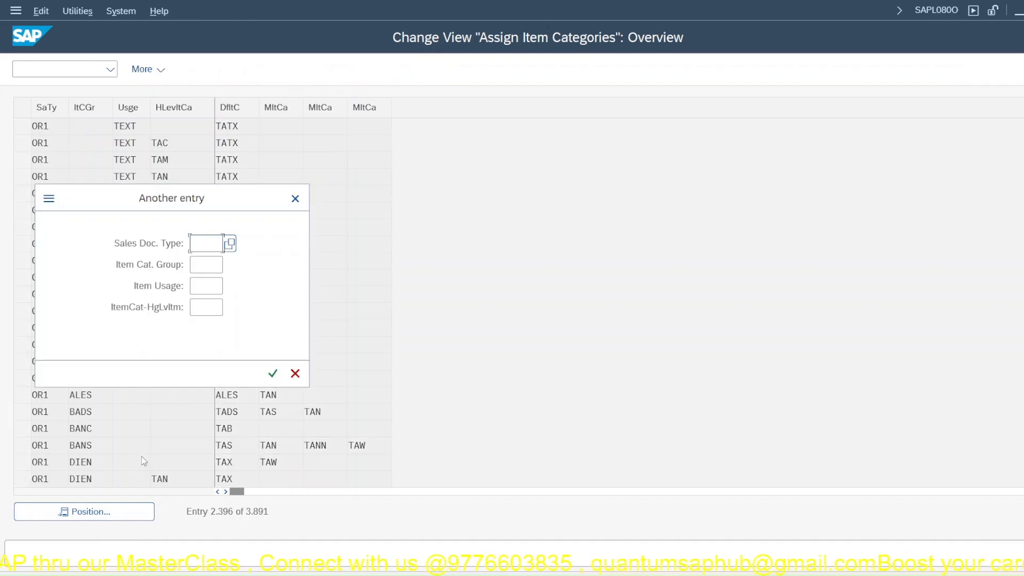
type("JPOR")
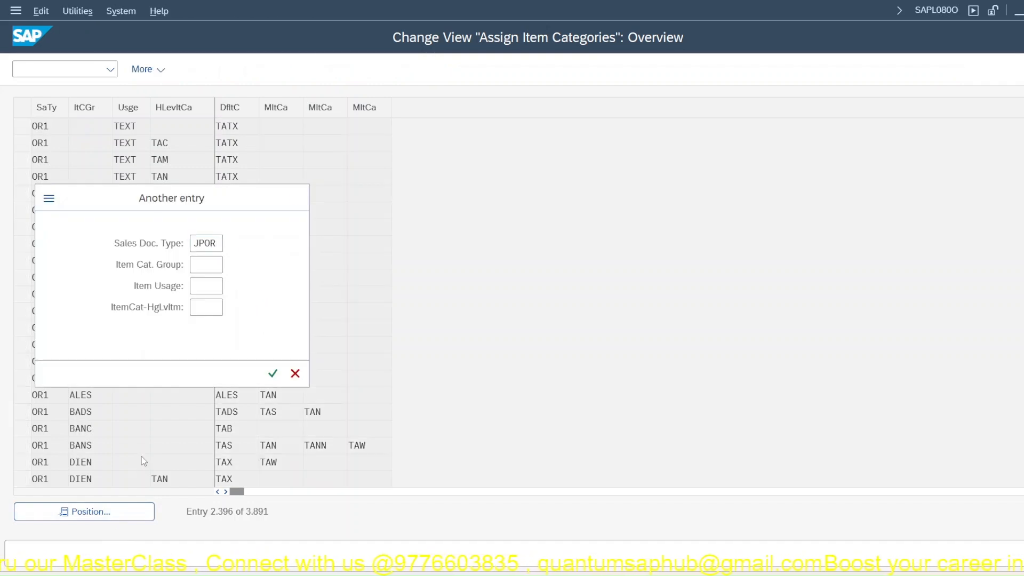
key("Return")
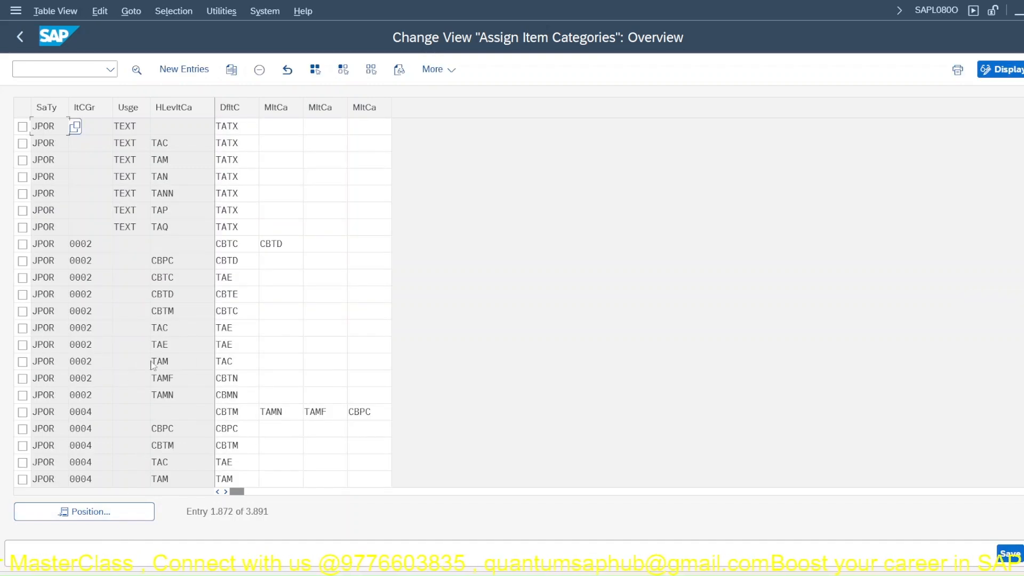
scroll(74, 126, "down", 1)
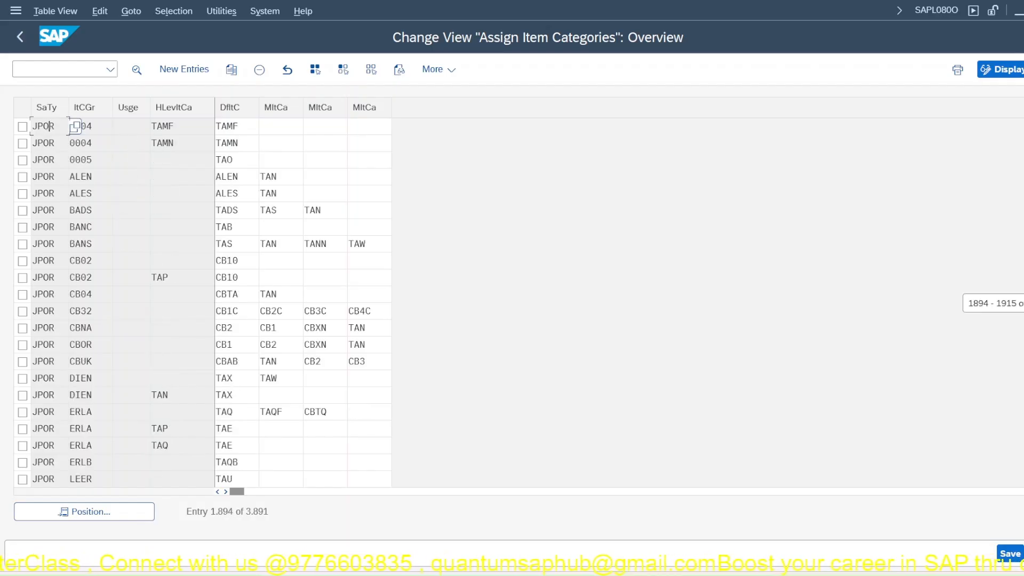
scroll(74, 126, "down", 1)
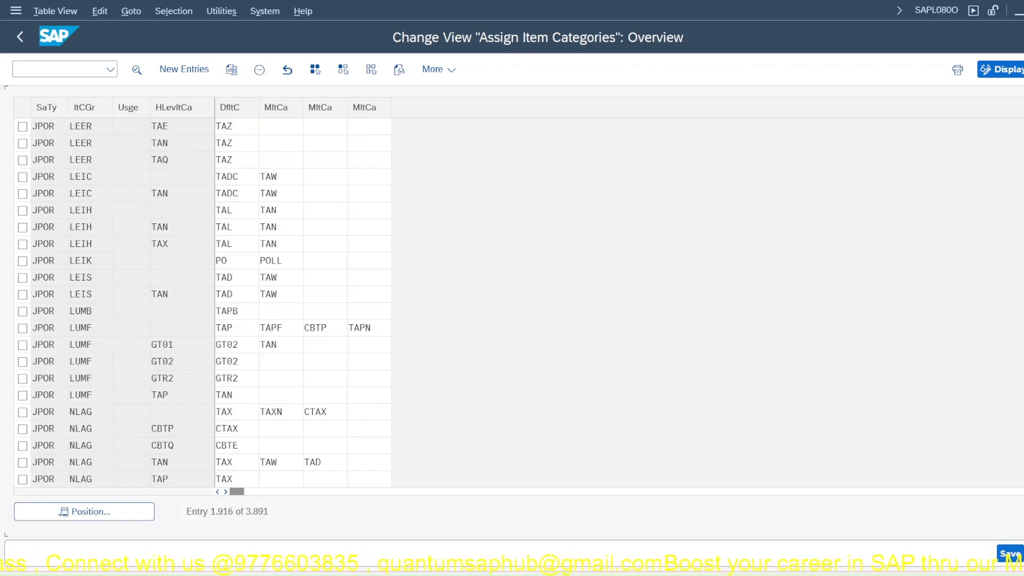
scroll(75, 126, "down", 1)
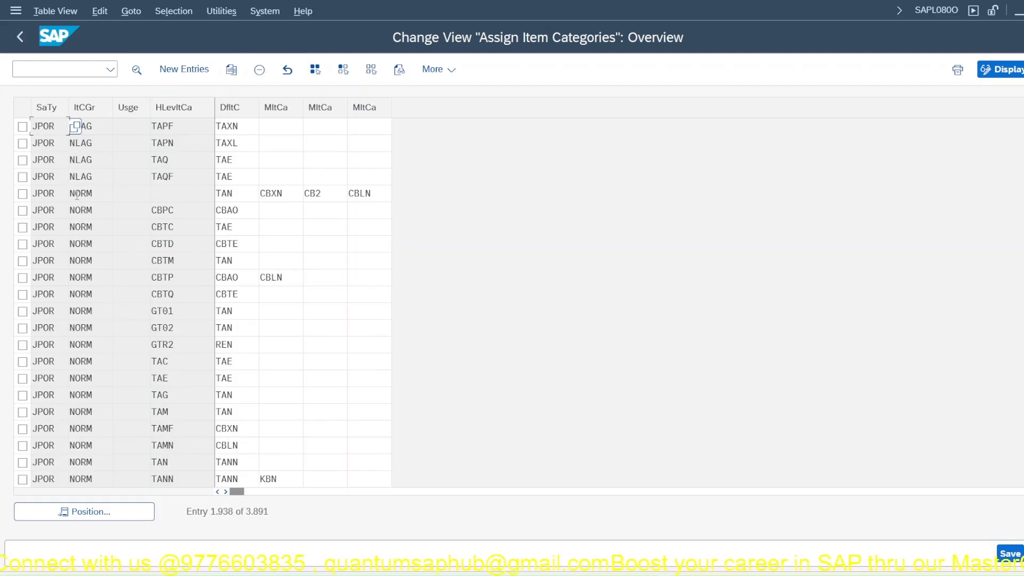
Step: Set the first manual item category of the JPOR and NORM assignment without a higher-level item category to TANN and save
left_click(269, 193)
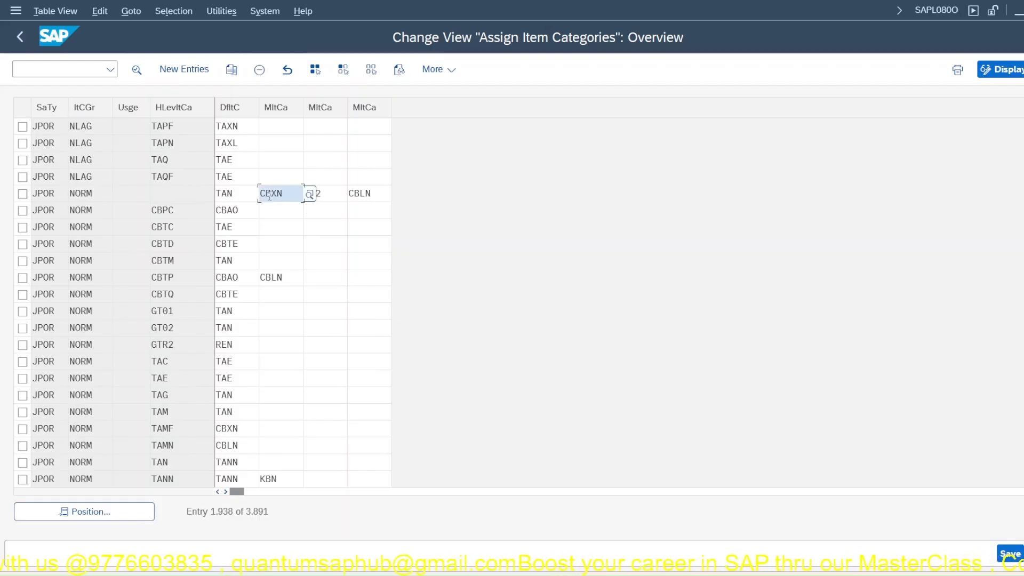
left_click(340, 194)
left_click(287, 193)
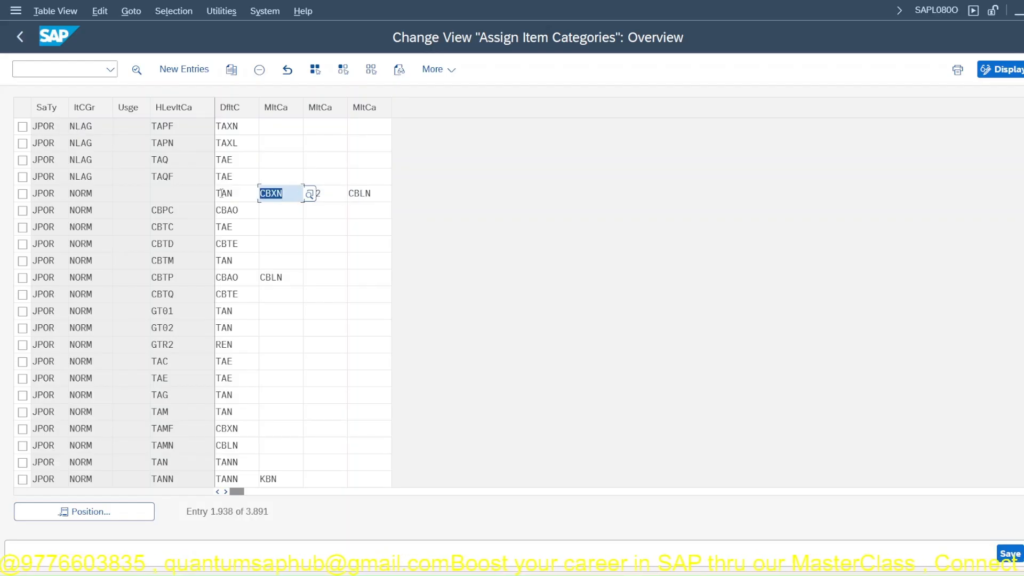
type("TANN")
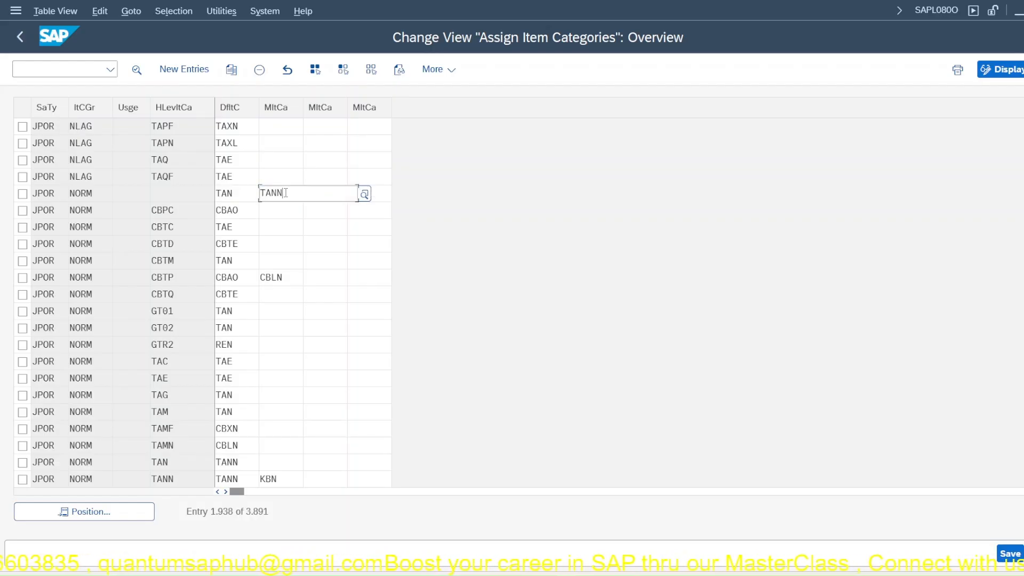
left_click(285, 193)
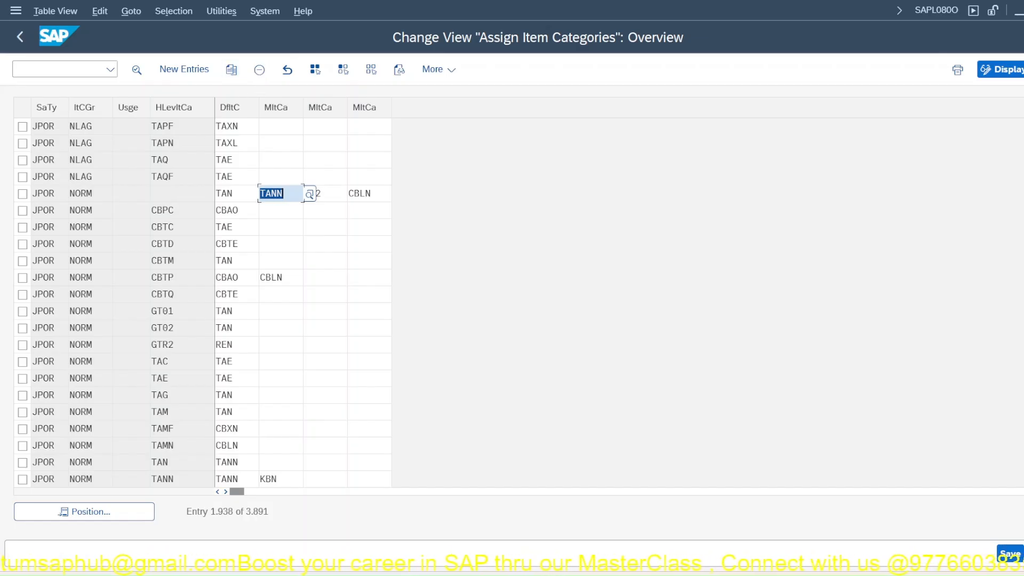
left_click(1015, 560)
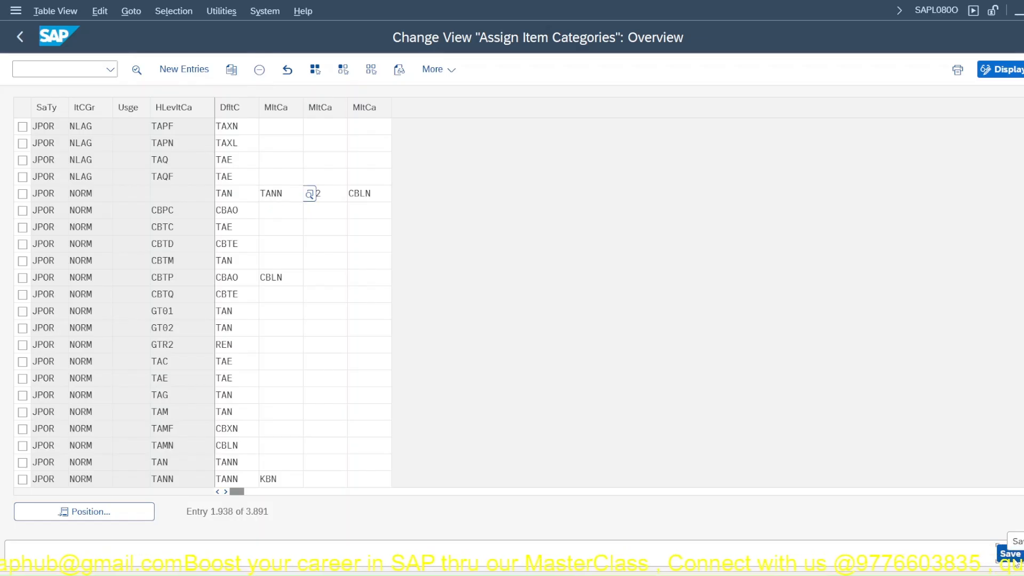
left_click(357, 307)
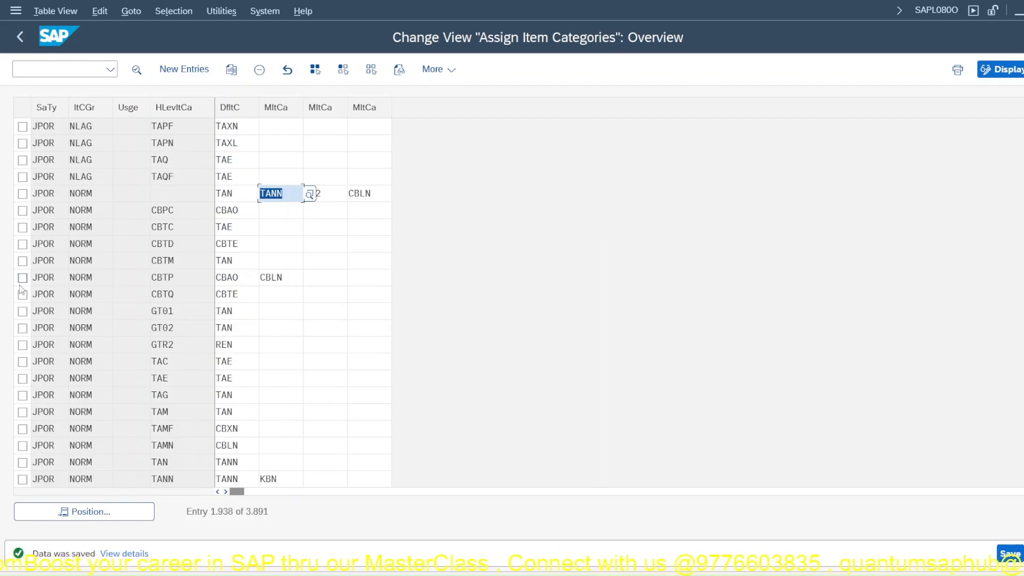
Step: Review the other JPOR and NORM assignments with higher-level item categories and usages, and return to the customizing structure
scroll(90, 362, "down", 2)
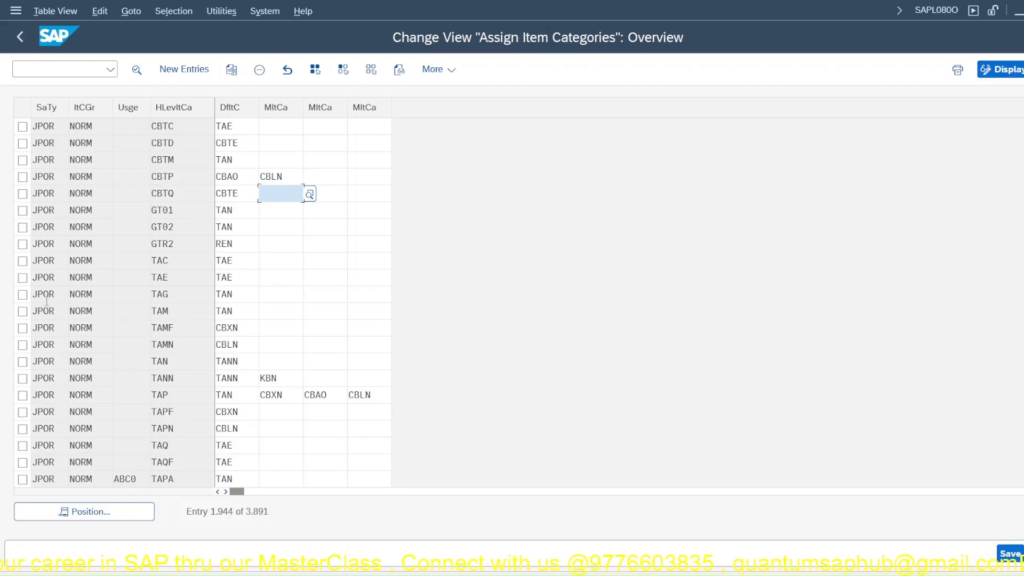
scroll(131, 382, "down", 5)
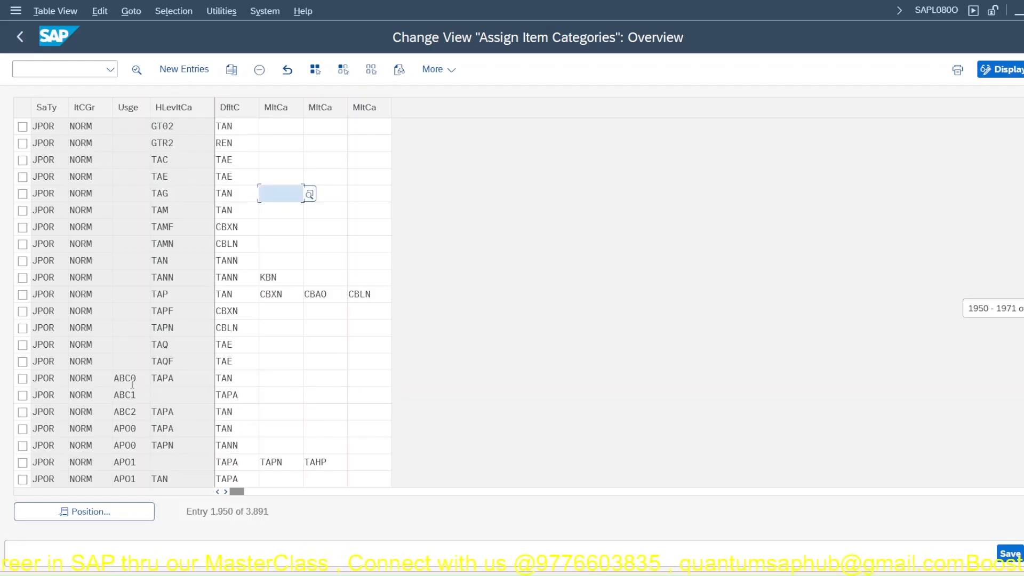
scroll(128, 440, "down", 2)
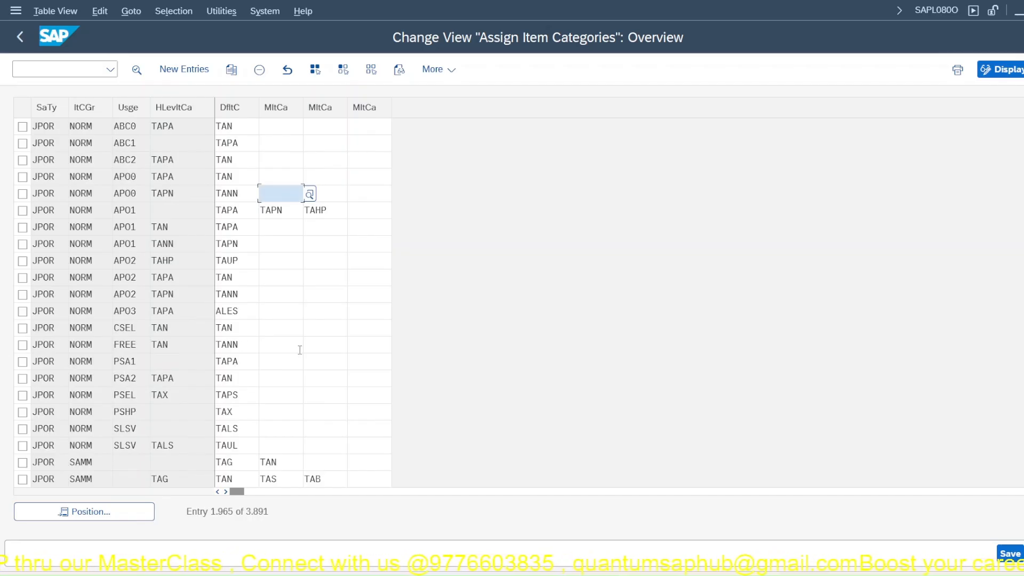
key("F3")
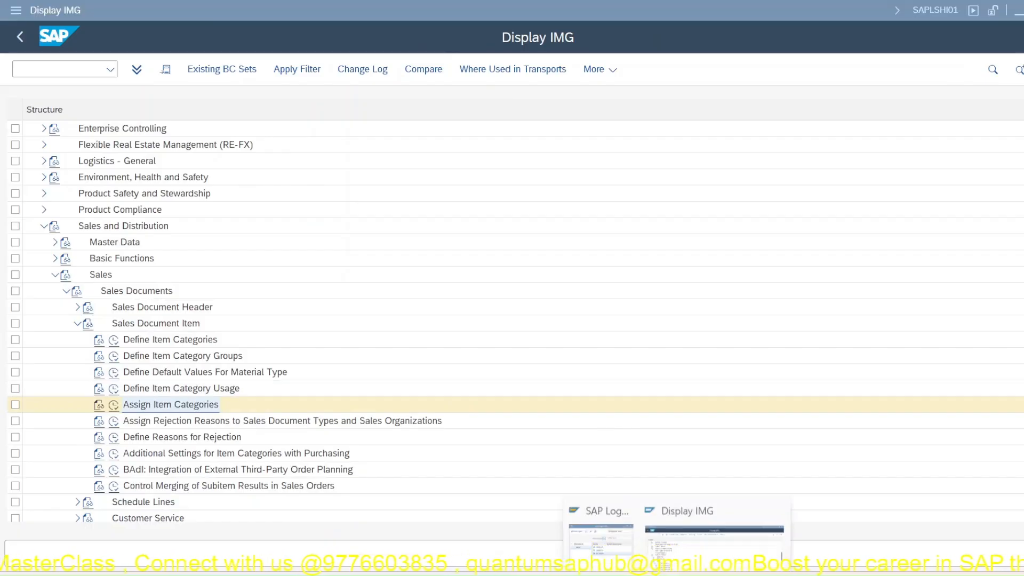
Step: Open the General Table Display with transaction SE16N in the current session
left_click(55, 72)
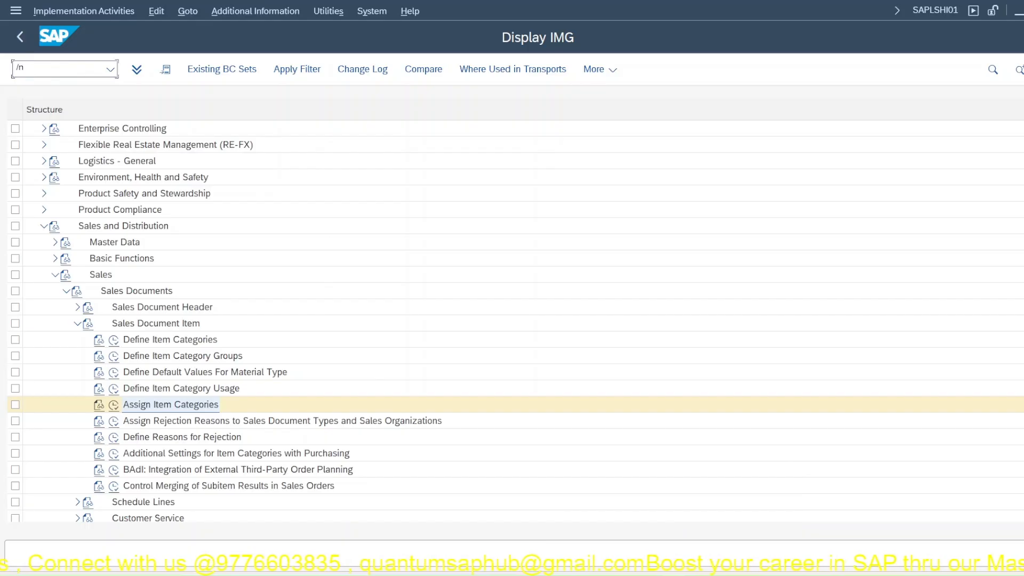
left_click_drag(55, 66, 2, 71)
type("/nv")
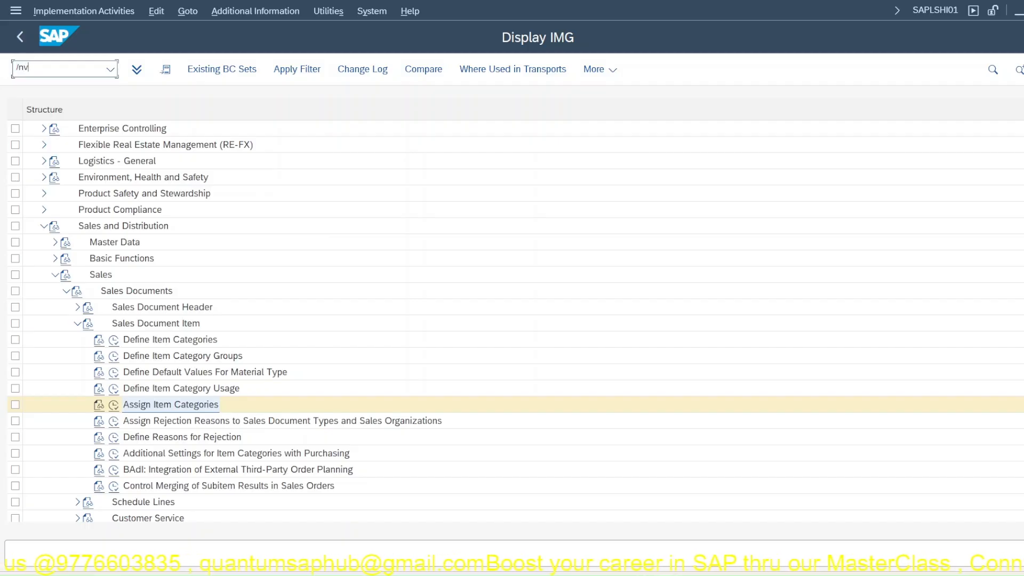
type("a0")
key("BackSpace")
key("BackSpace")
key("BackSpace")
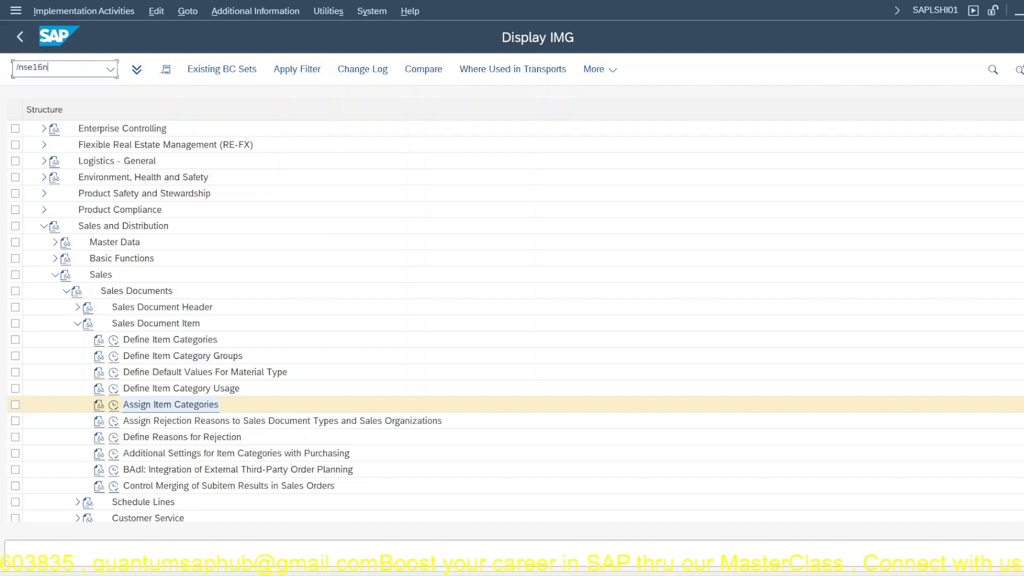
key("Return")
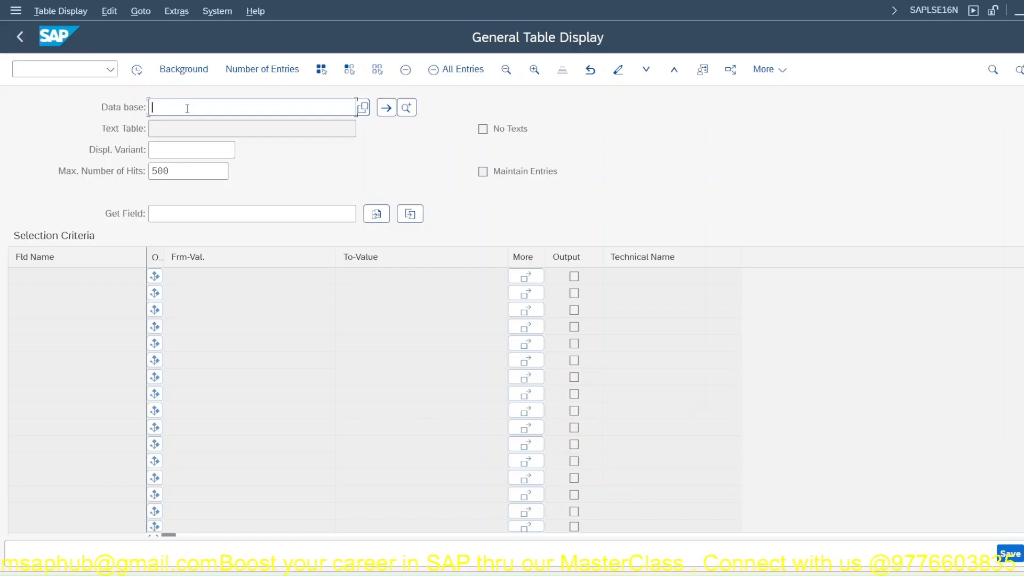
Step: Display the entries of table VBAP without any selection criteria
type("VBAP")
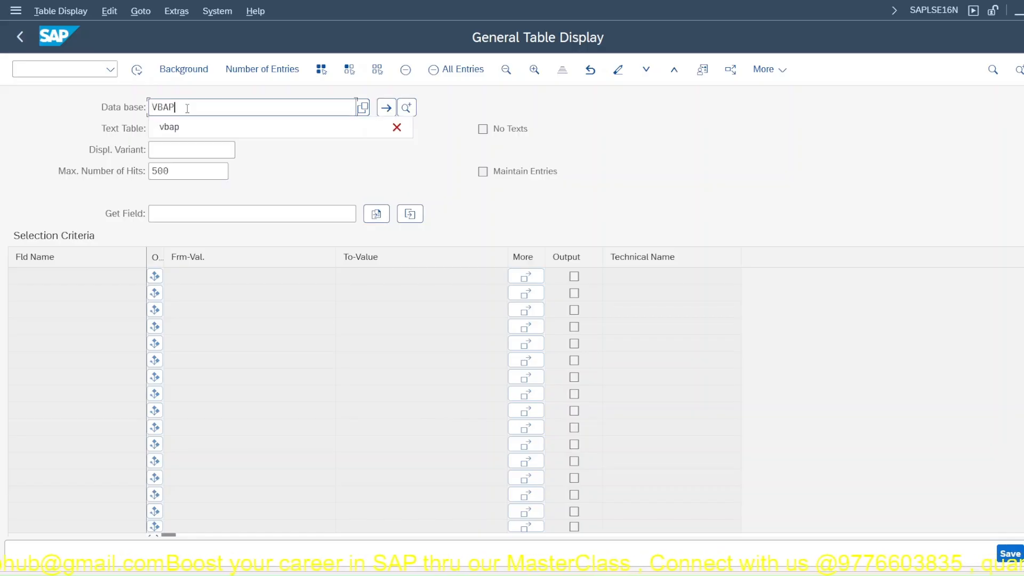
key("Return")
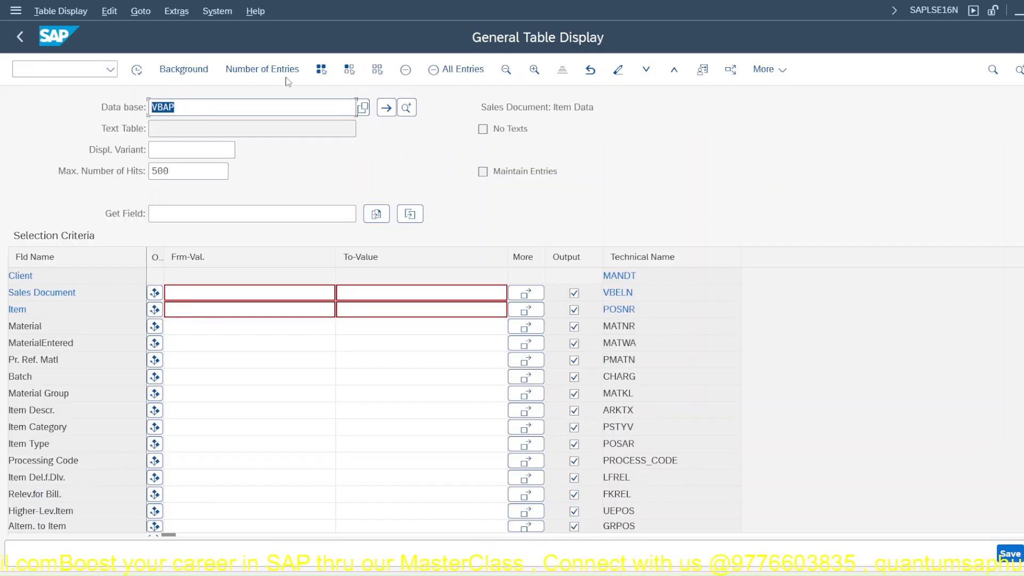
left_click(137, 70)
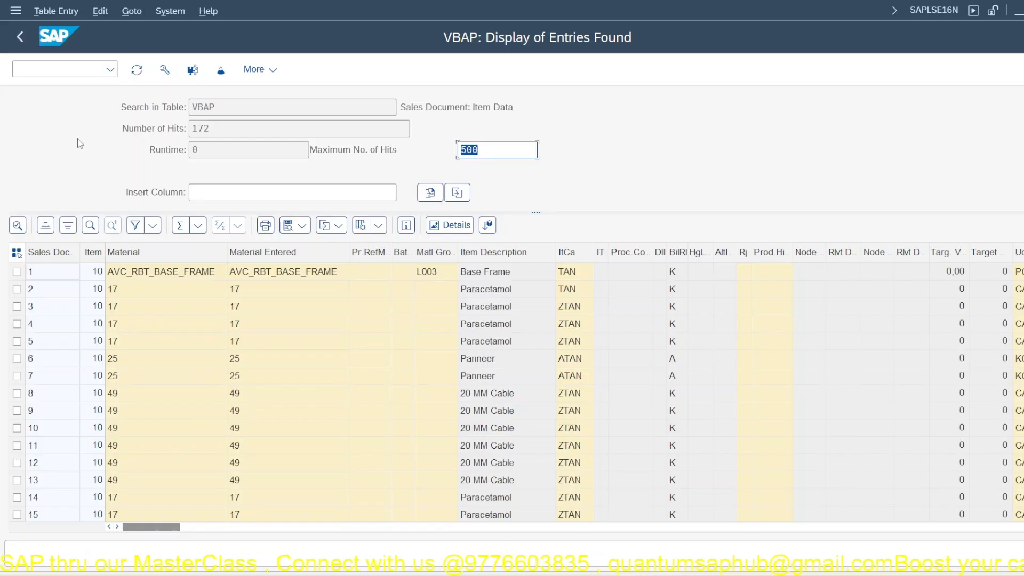
Step: Go to the end of the VBAP entries and pick the last sales document with item category REN
left_click_drag(1023, 274, 1022, 496)
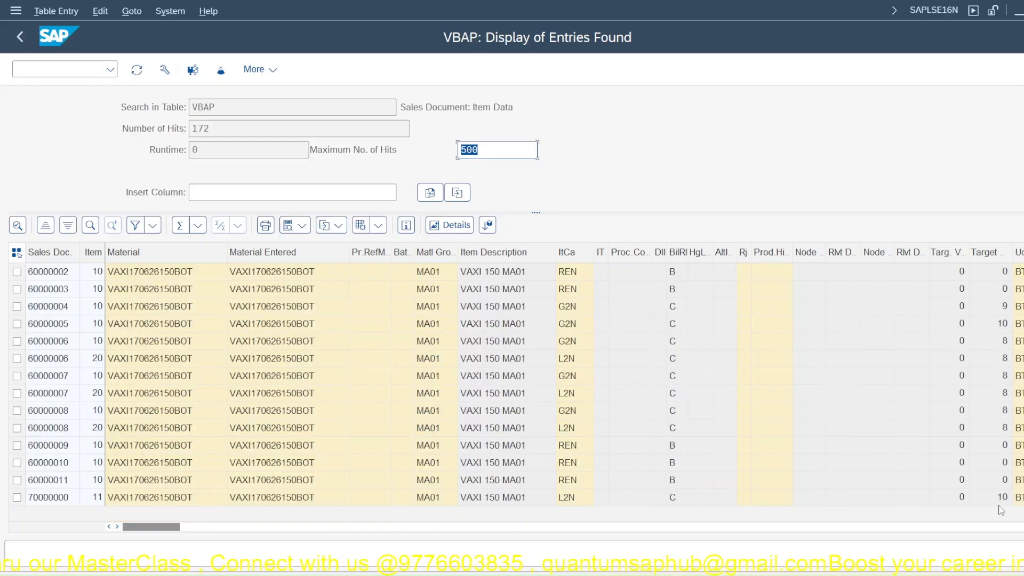
left_click(62, 501)
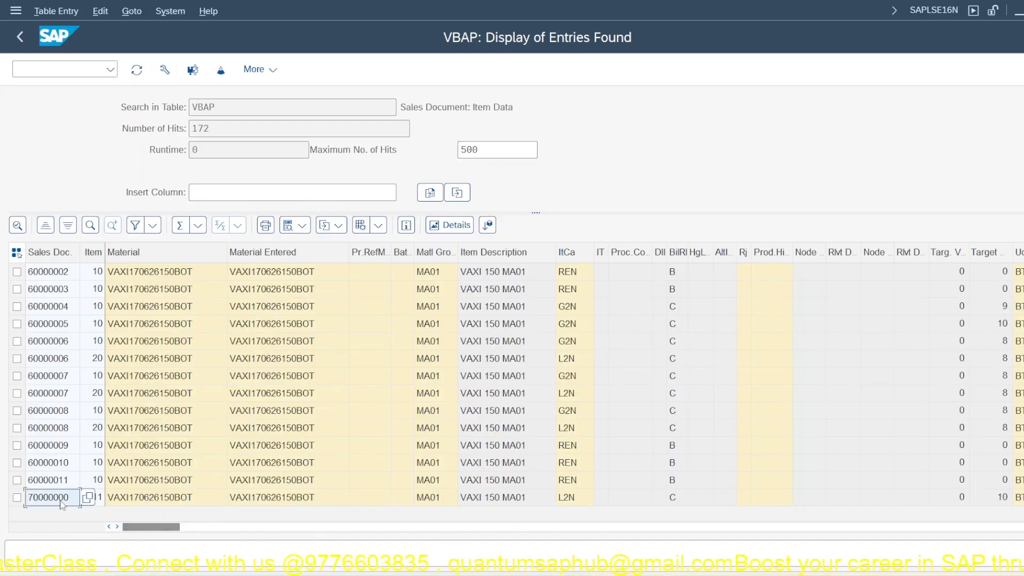
left_click(56, 481)
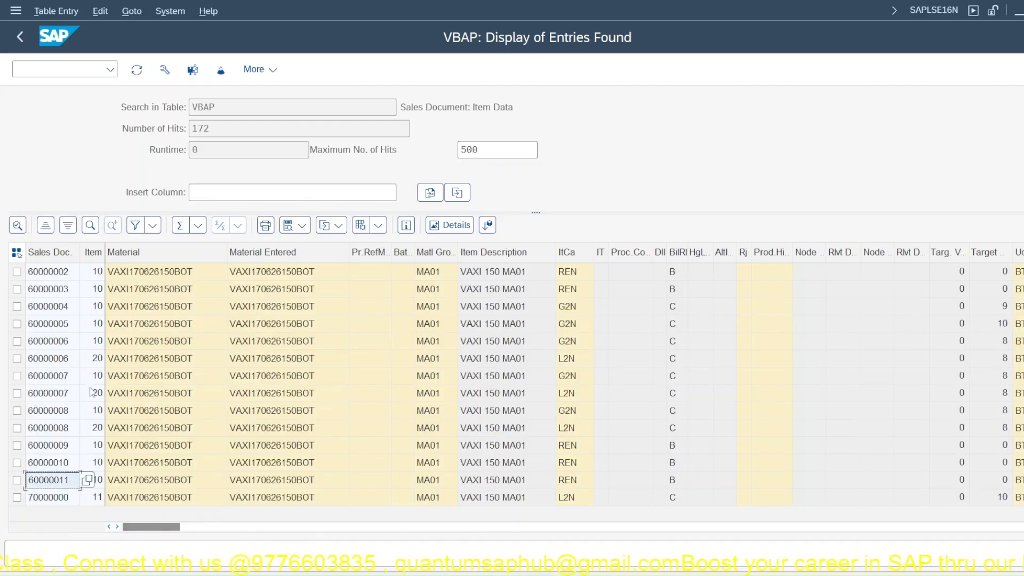
Step: Open the picked returns document for change with transaction VA02
left_click(66, 71)
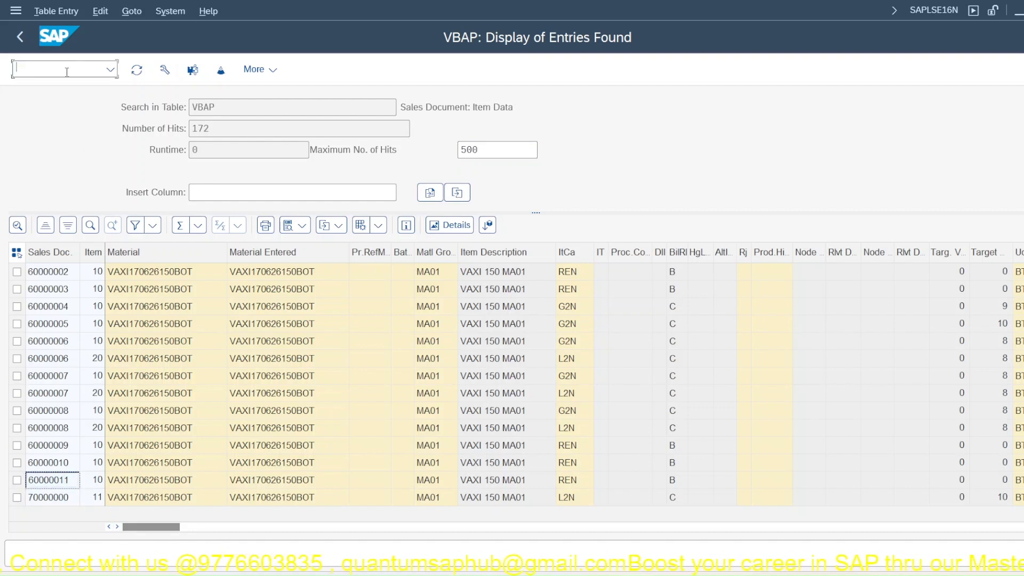
type("/nva02")
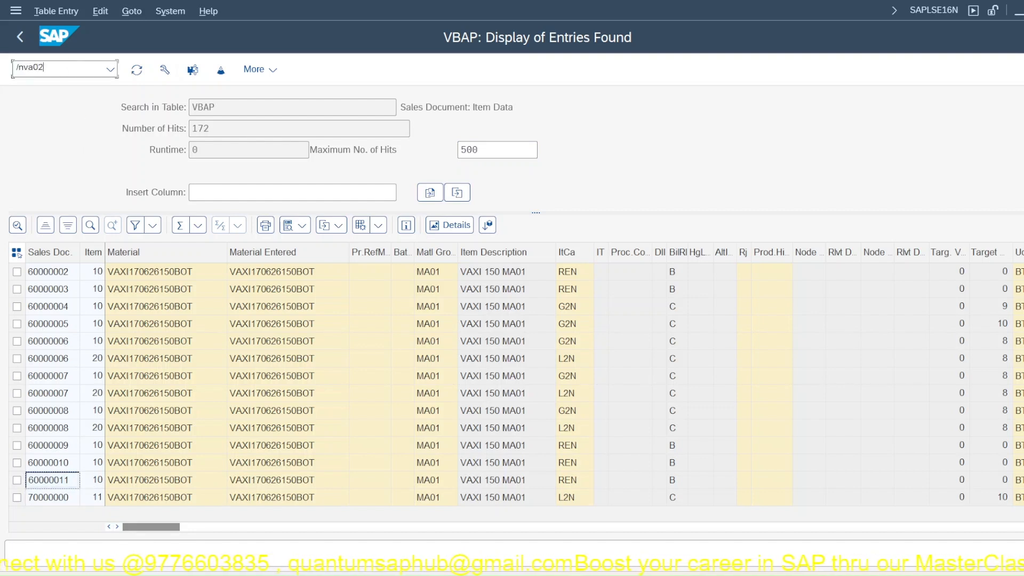
key("Return")
type("60000011")
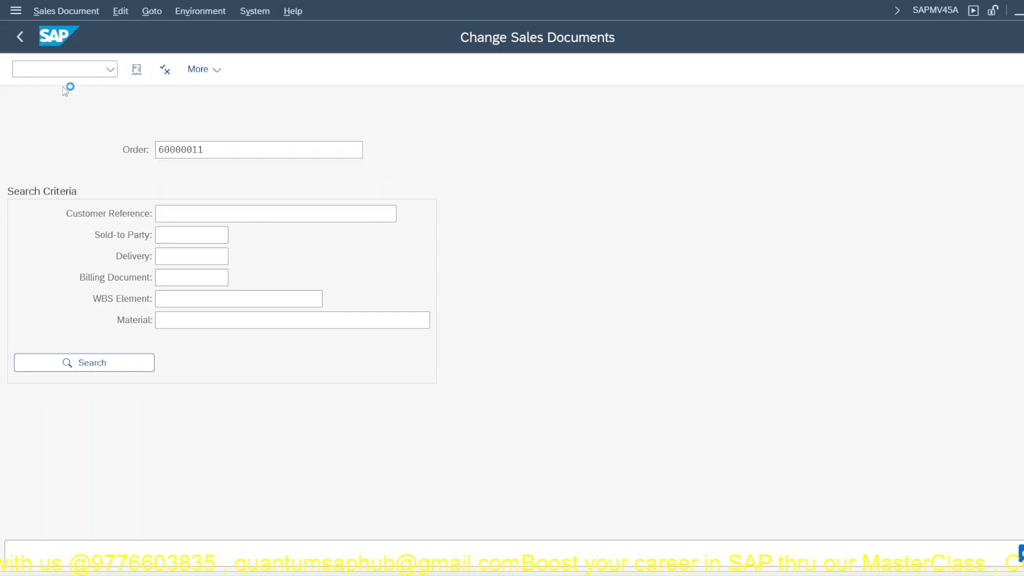
key("Return")
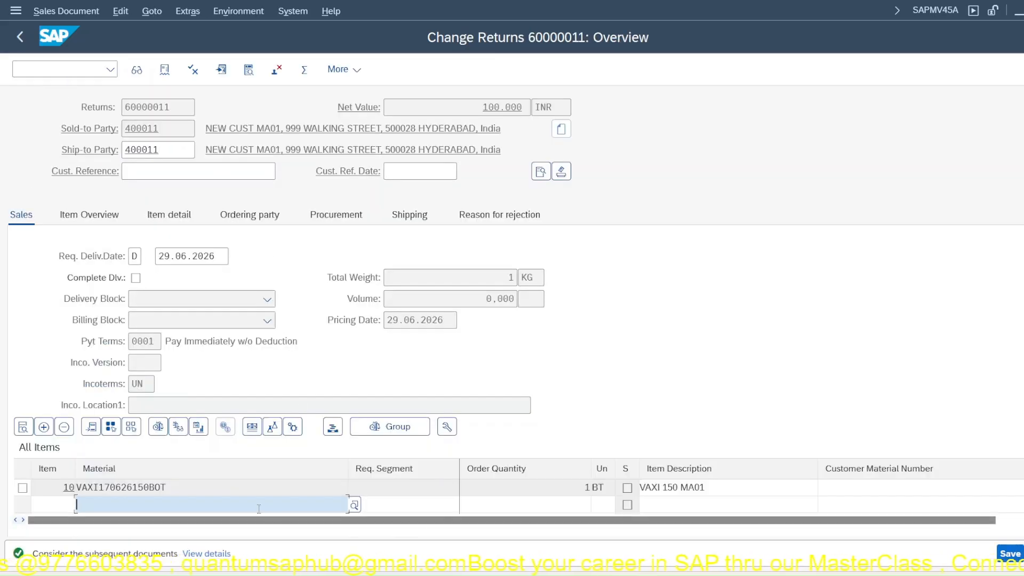
Step: Check the item category of the VAXI170626150BOT item in the returns document
left_click(183, 488)
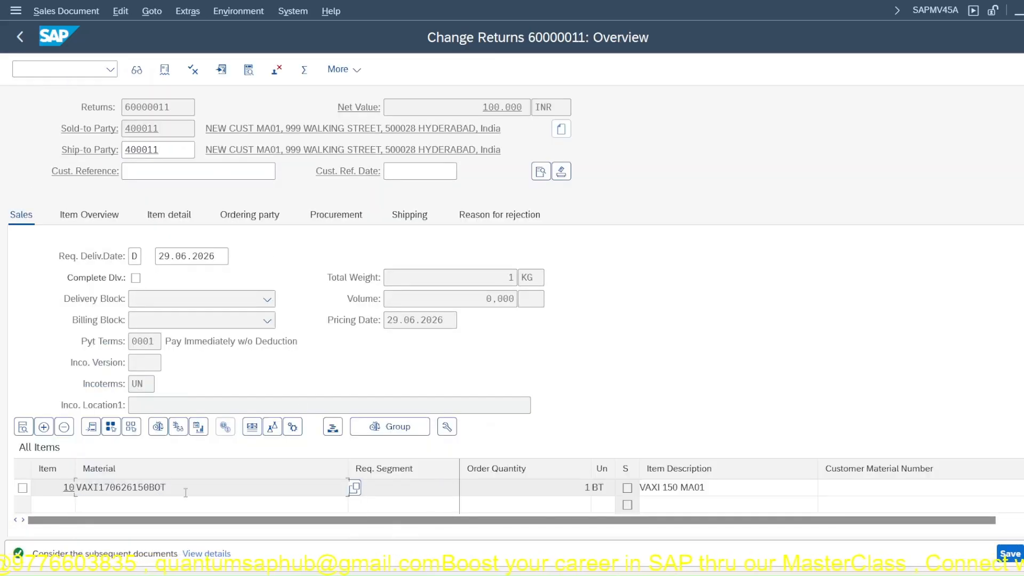
left_click(653, 486)
scroll(612, 529, "right", 1)
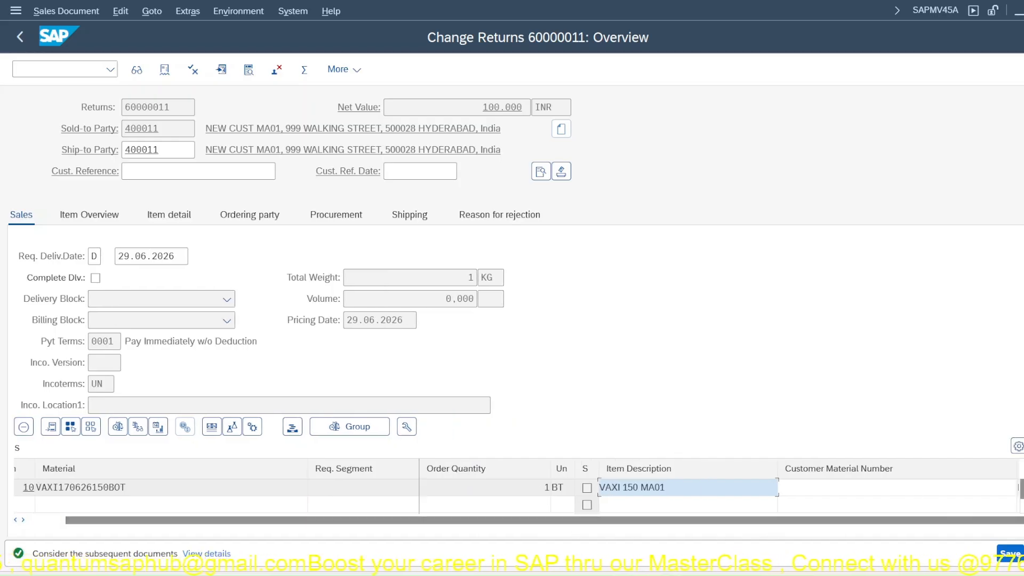
scroll(512, 379, "down", 1)
left_click(1015, 492)
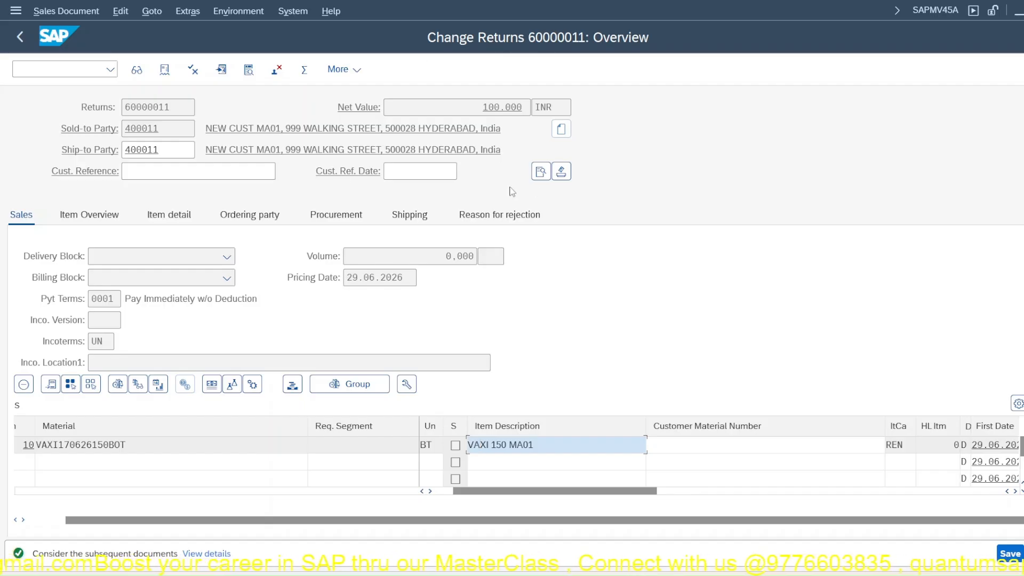
Step: Check the order type in the returns document's header data and return to the overview
left_click(540, 174)
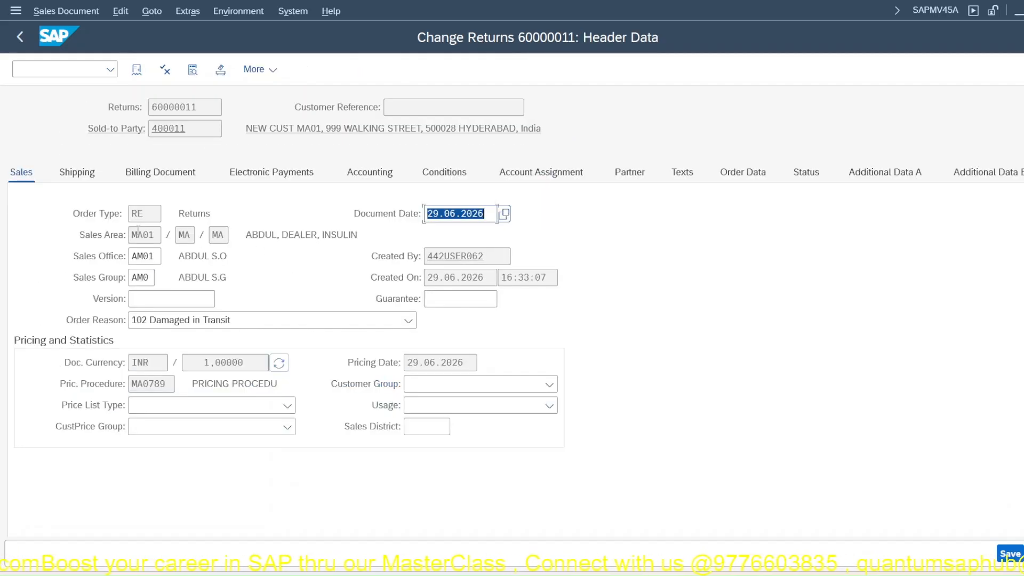
left_click(150, 218)
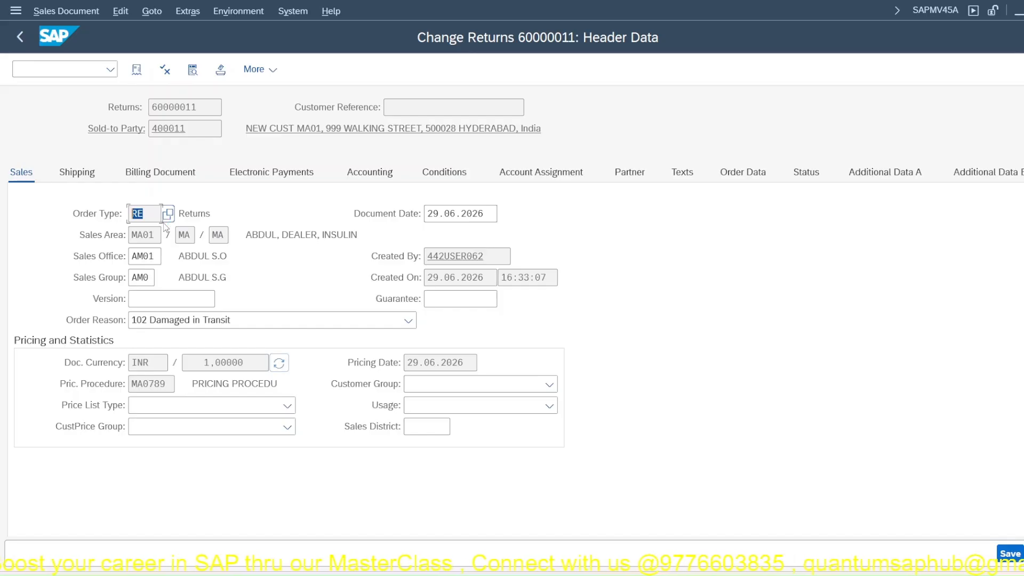
right_click(718, 85)
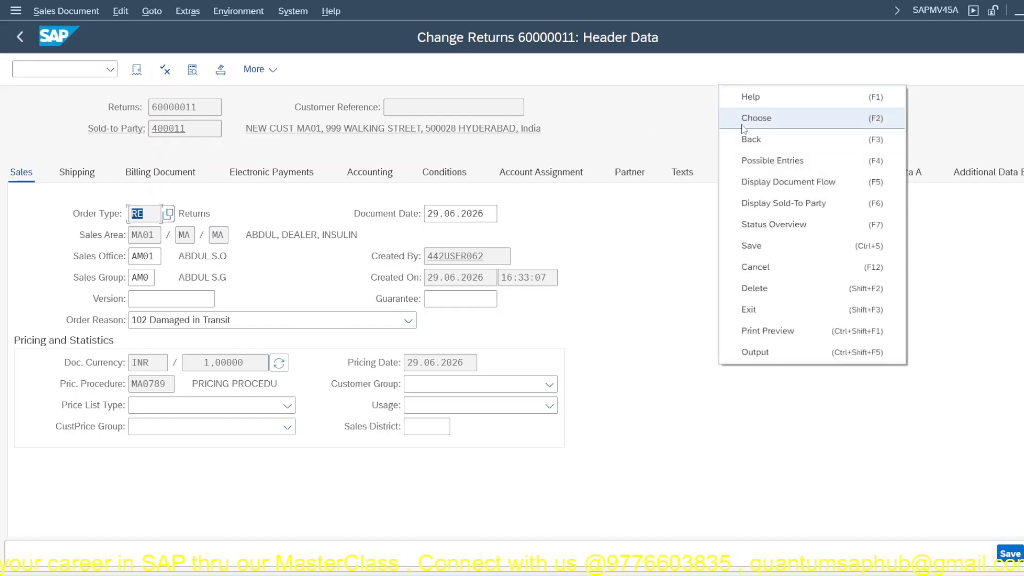
left_click(751, 139)
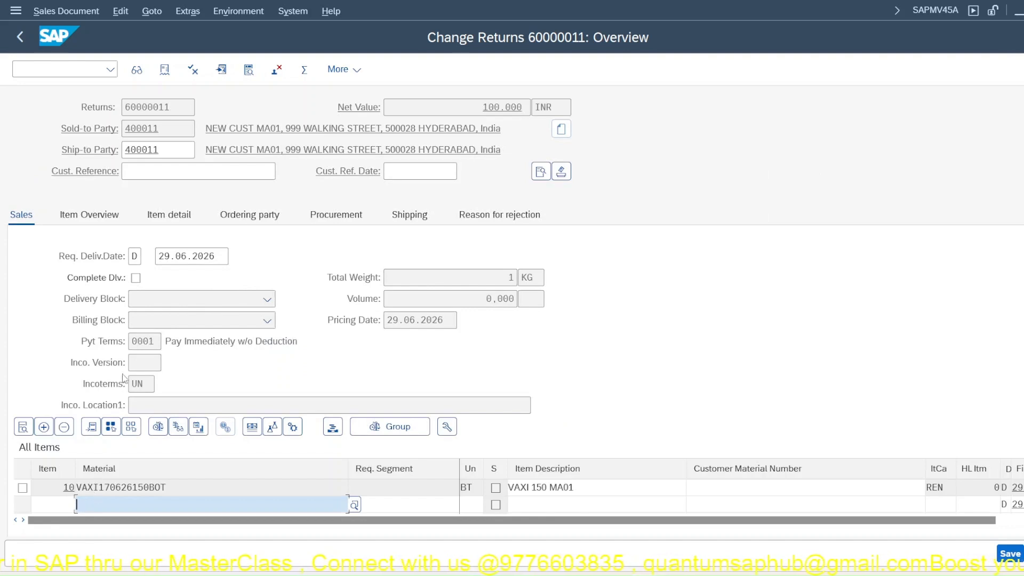
Step: Display the material master of item VAXI170626150BOT and show its Sales: sales org. 2 data
left_click(167, 487)
left_click(221, 12)
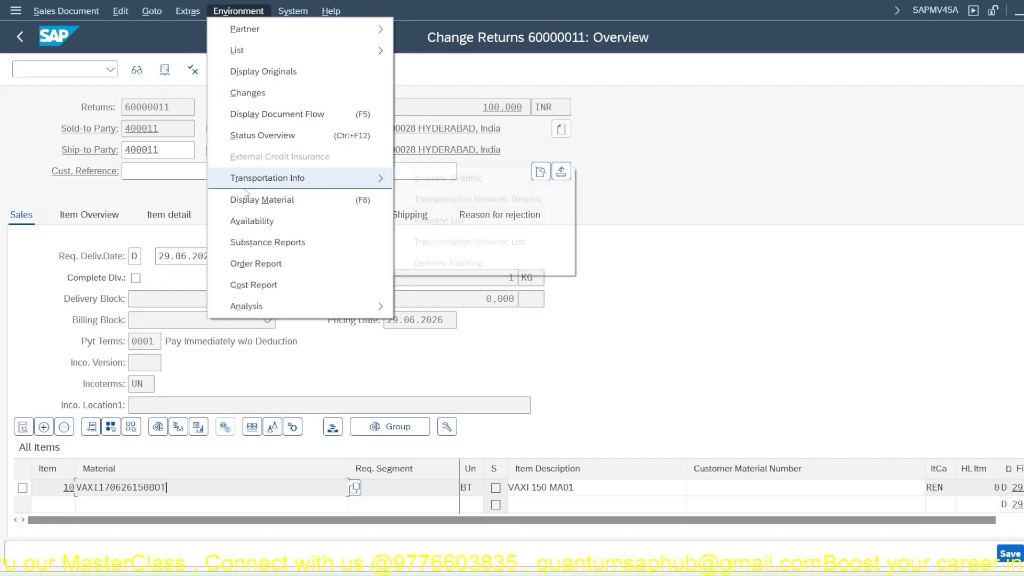
left_click(258, 200)
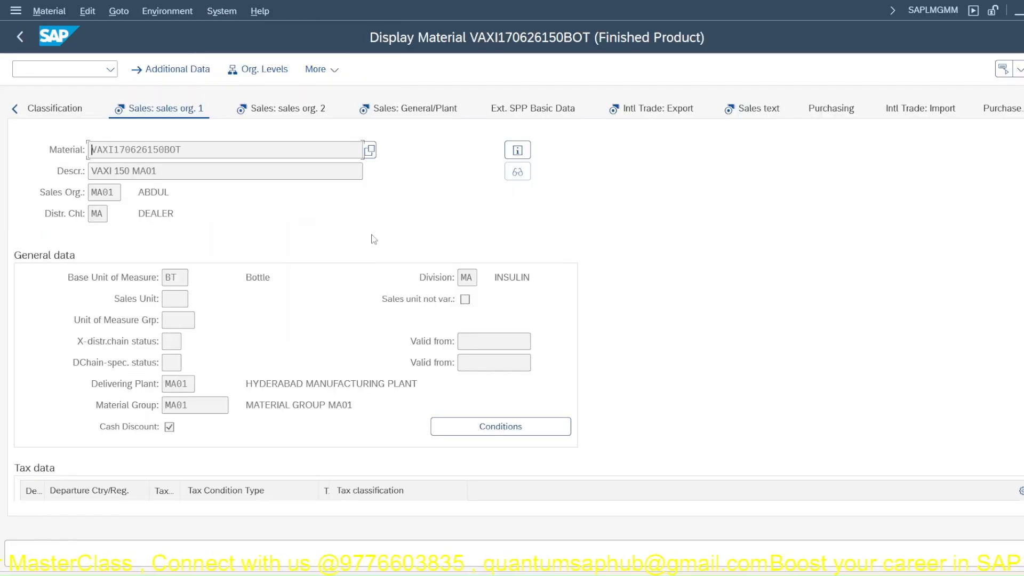
left_click(280, 109)
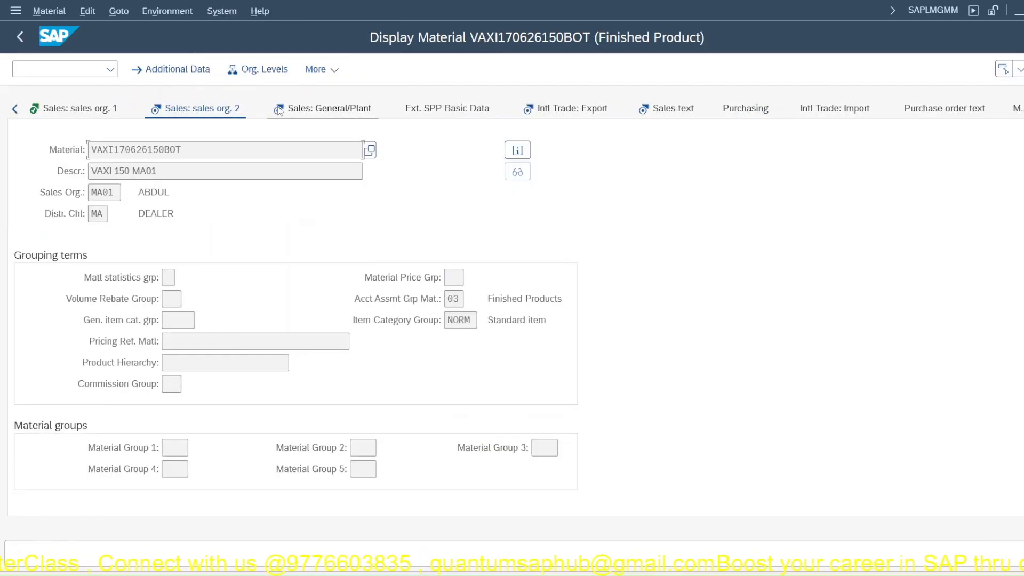
Step: Review the material's basic and sales data views, and check its item category group in the Sales: sales org. 2 data
left_click(99, 112)
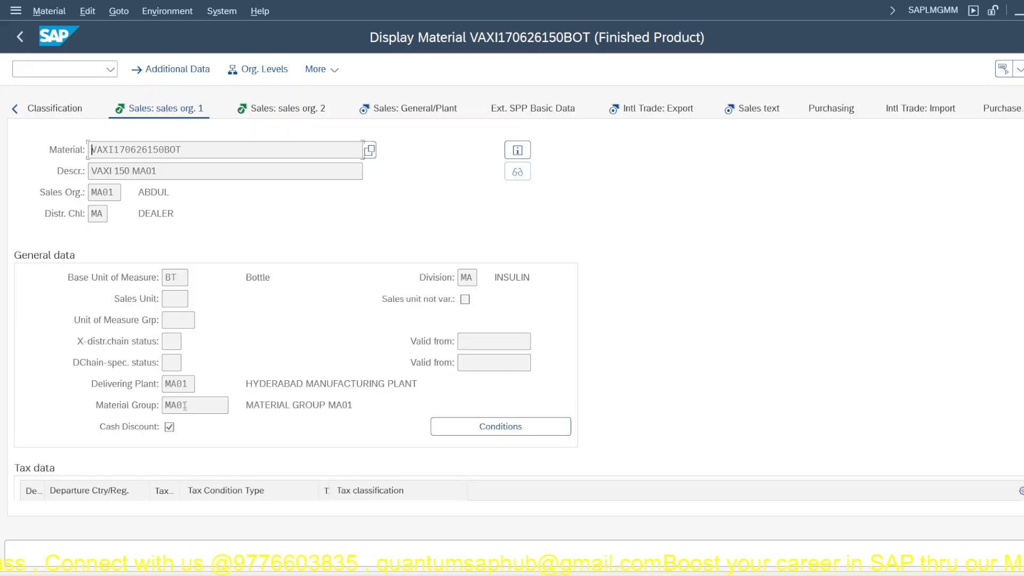
left_click(16, 109)
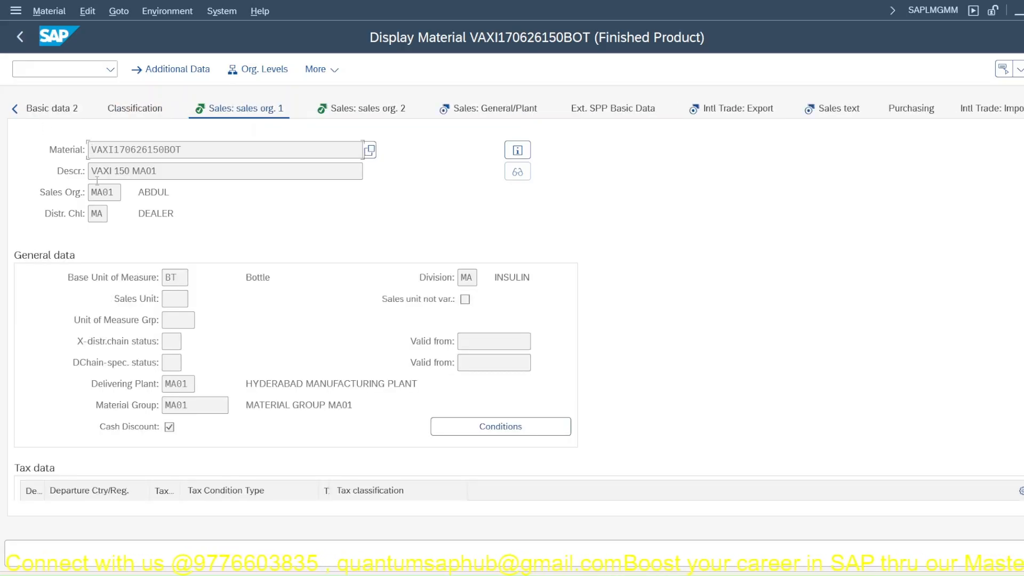
left_click(15, 109)
left_click(62, 110)
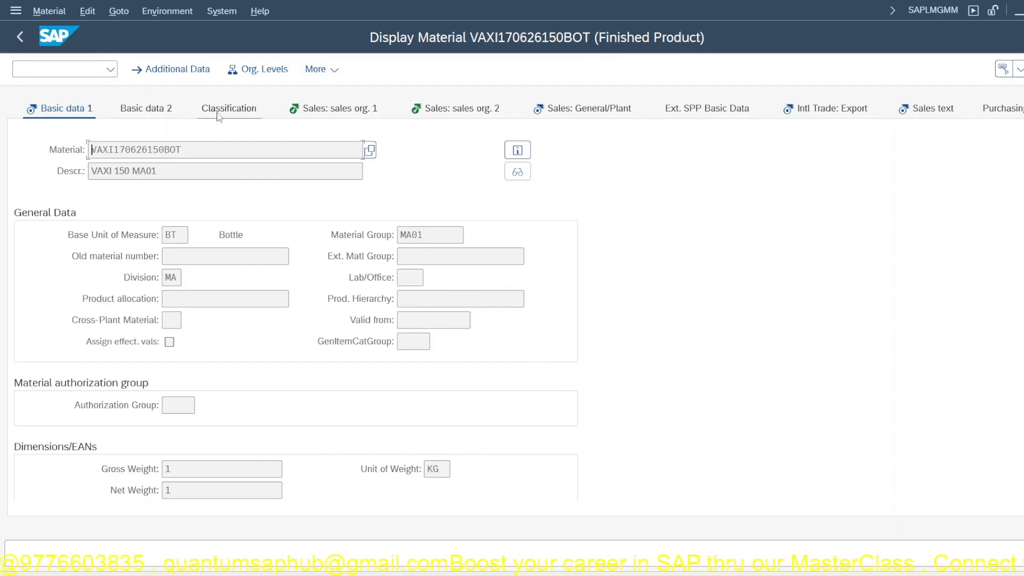
left_click(339, 113)
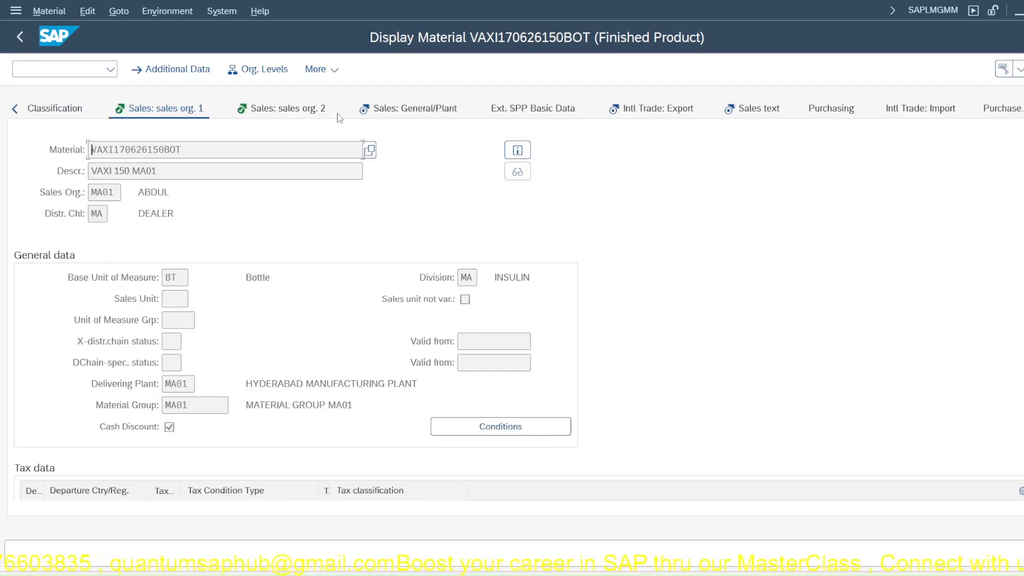
left_click(364, 113)
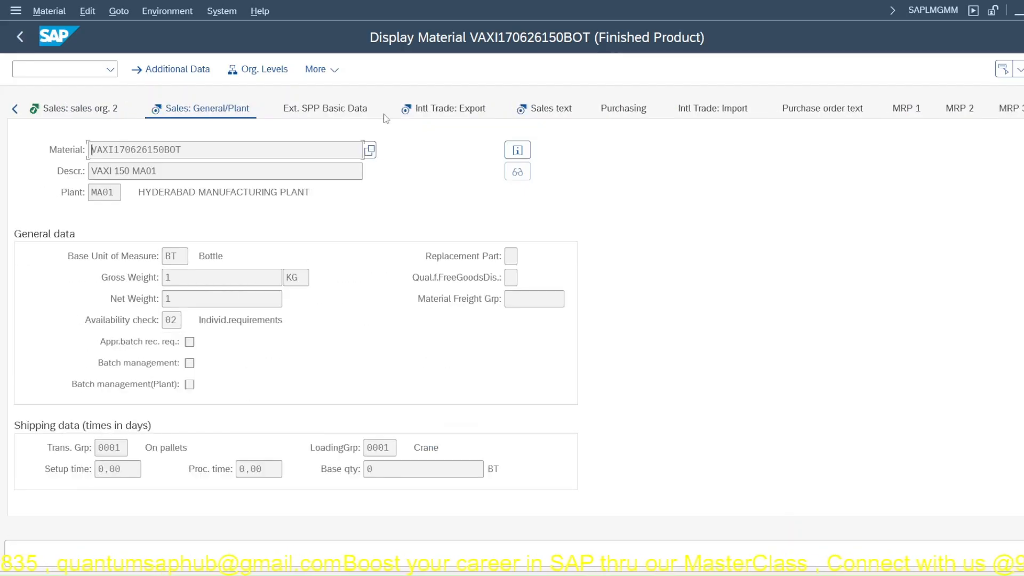
left_click(99, 111)
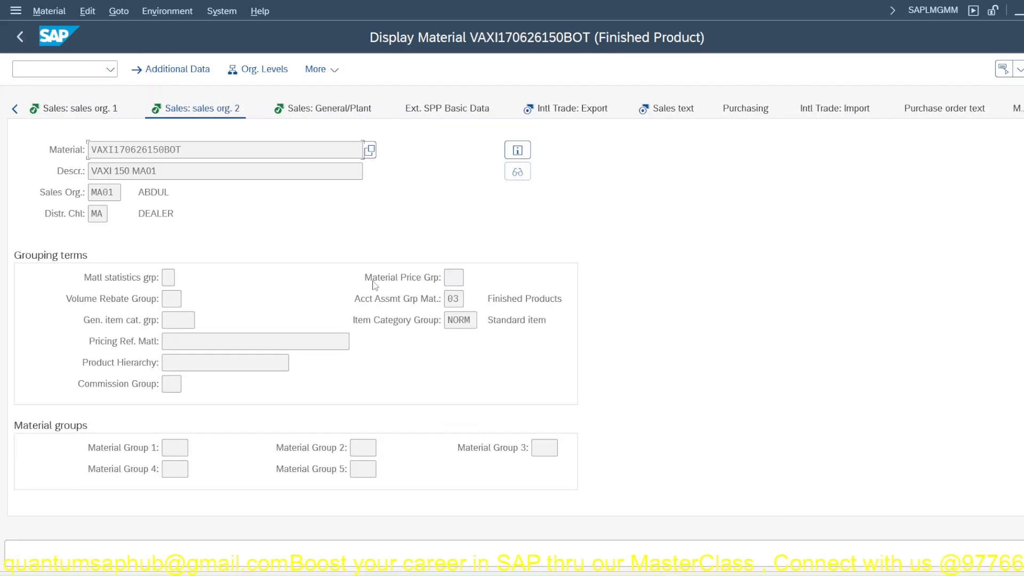
left_click_drag(472, 321, 324, 308)
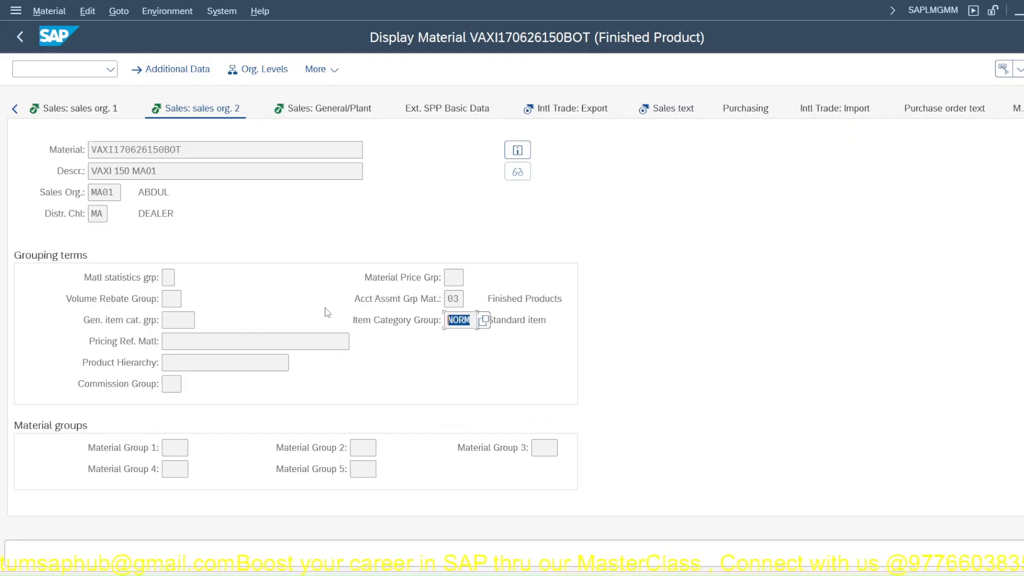
Step: Open the Assign Item Categories overview in a new session
left_click(90, 76)
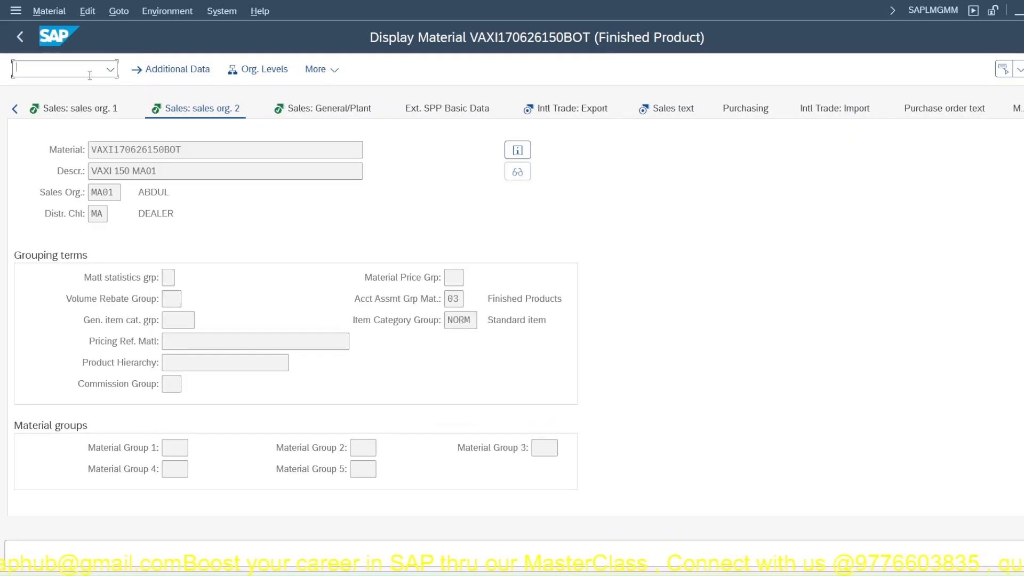
left_click(634, 564)
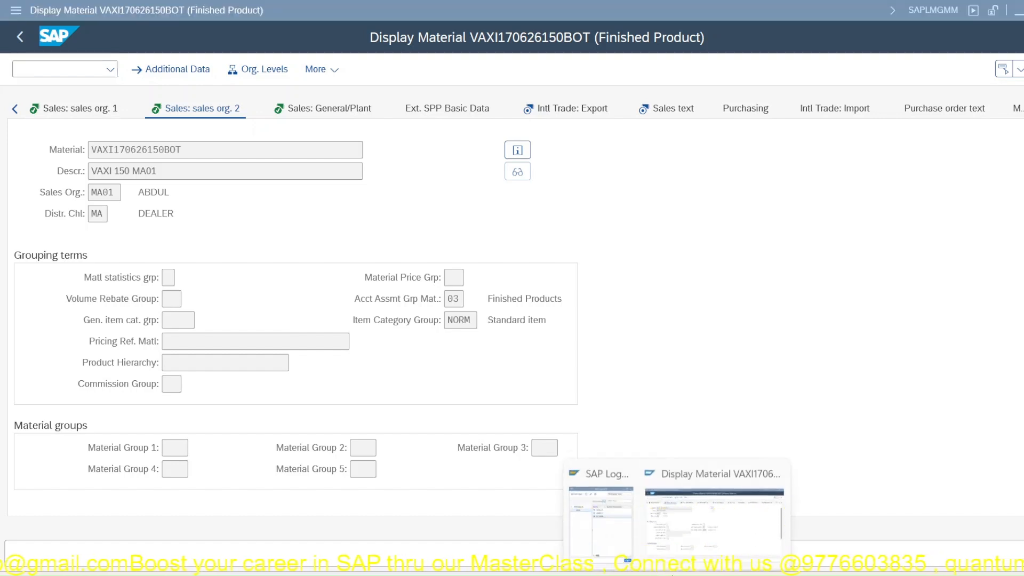
left_click(688, 516)
type("/ovo")
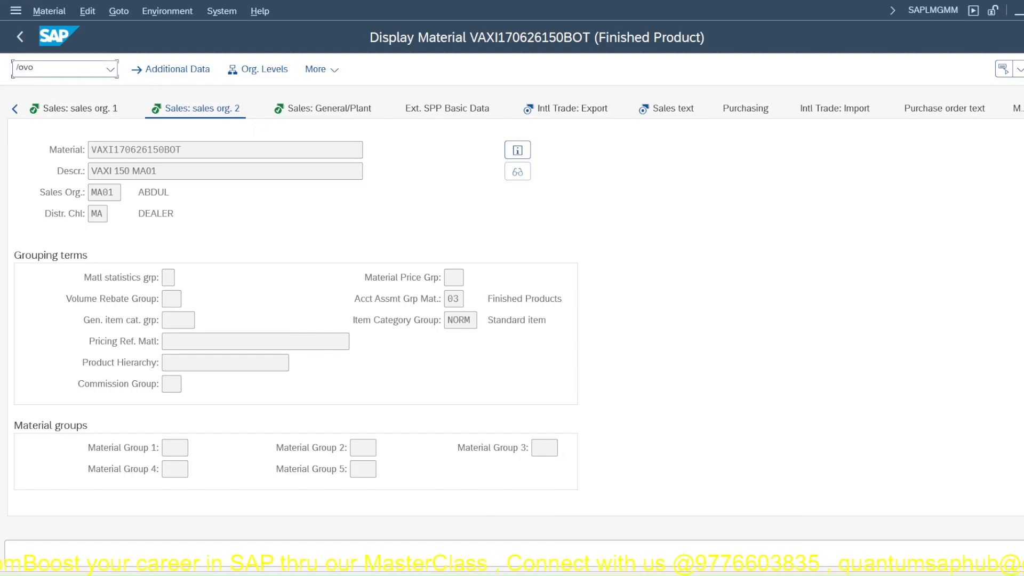
key("Return")
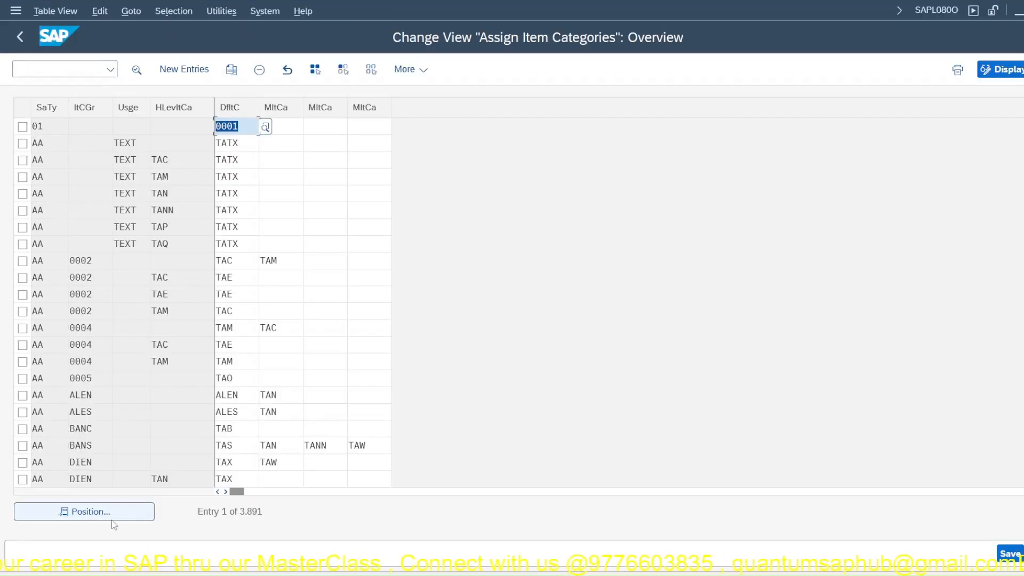
Step: Position the Assign Item Categories overview at order type RE and check the default and manual item categories for group NORM
left_click(111, 517)
type("RE")
key("Return")
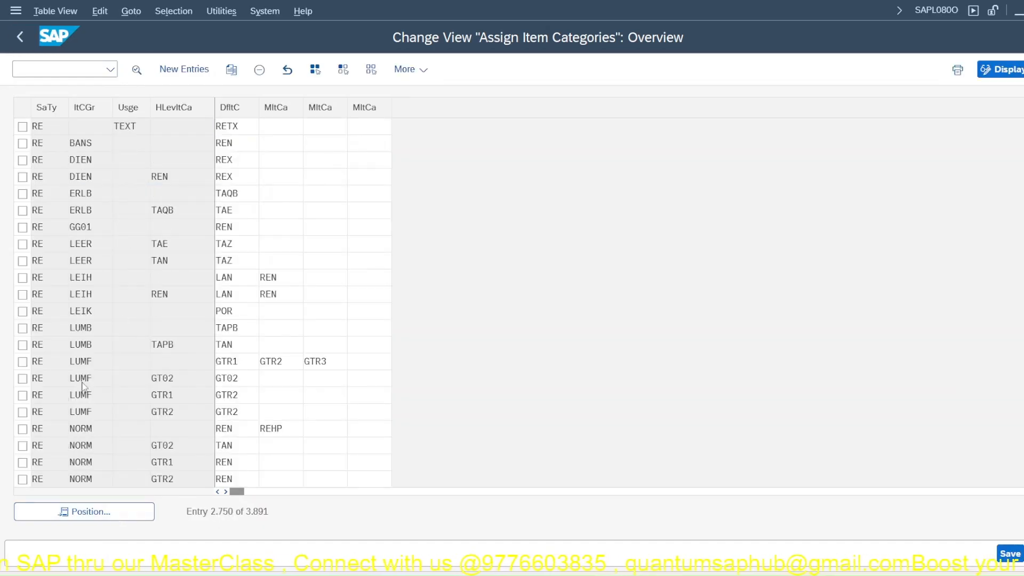
scroll(84, 385, "down", 2)
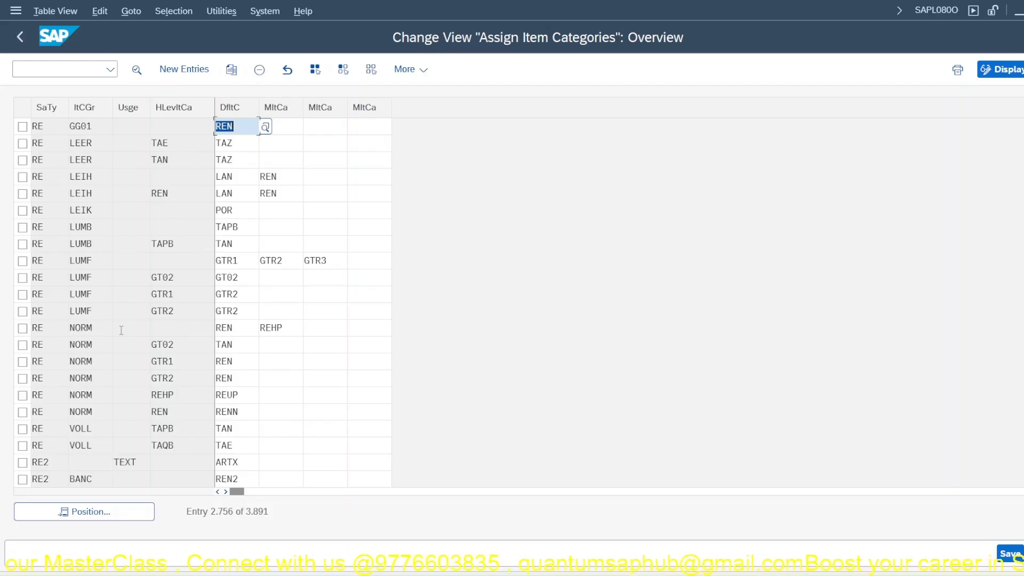
left_click(255, 327)
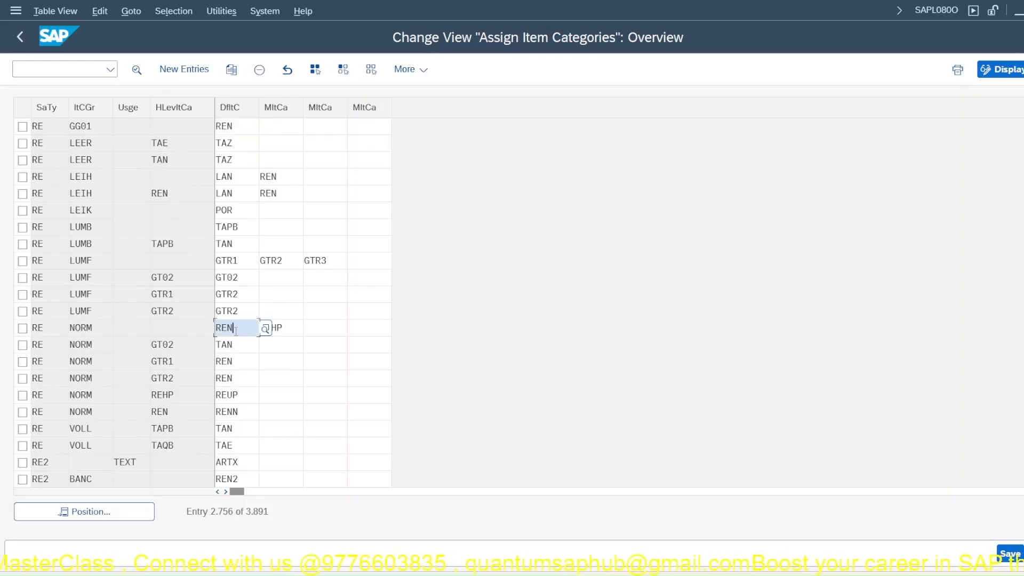
left_click(274, 328)
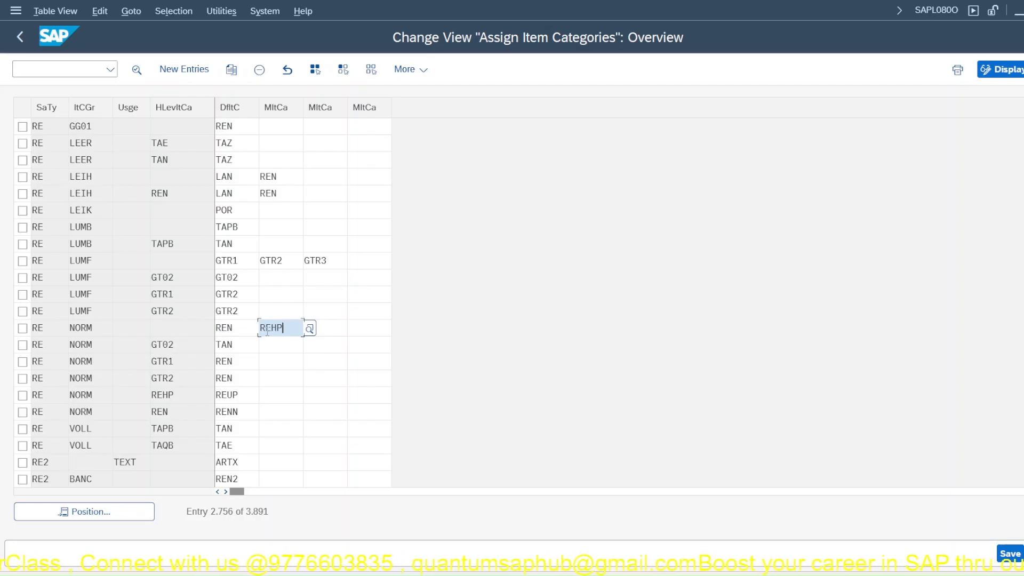
Step: Switch to the material display session, return to the returns document, and check the item categories permitted for its item
left_click(677, 567)
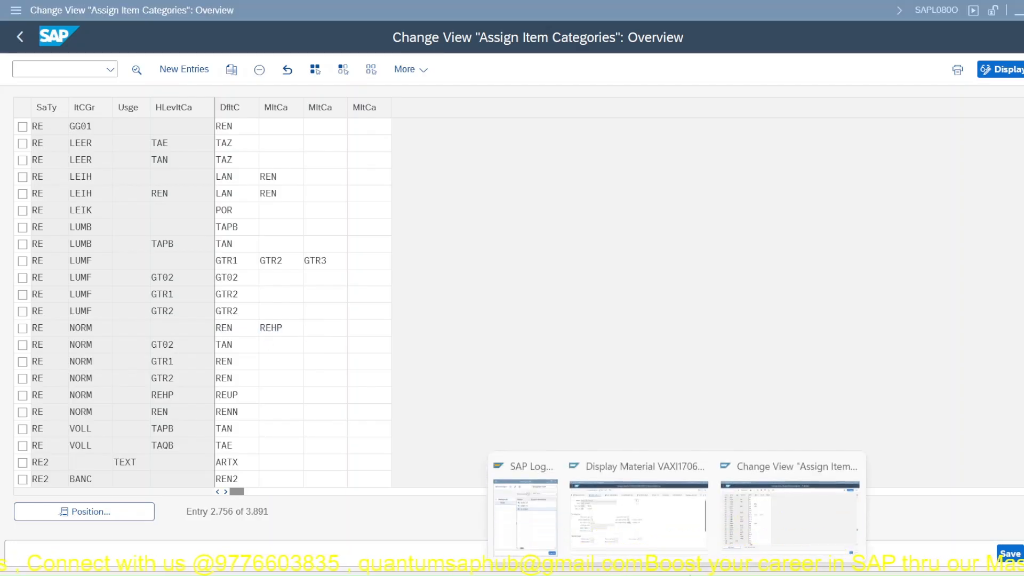
left_click(661, 519)
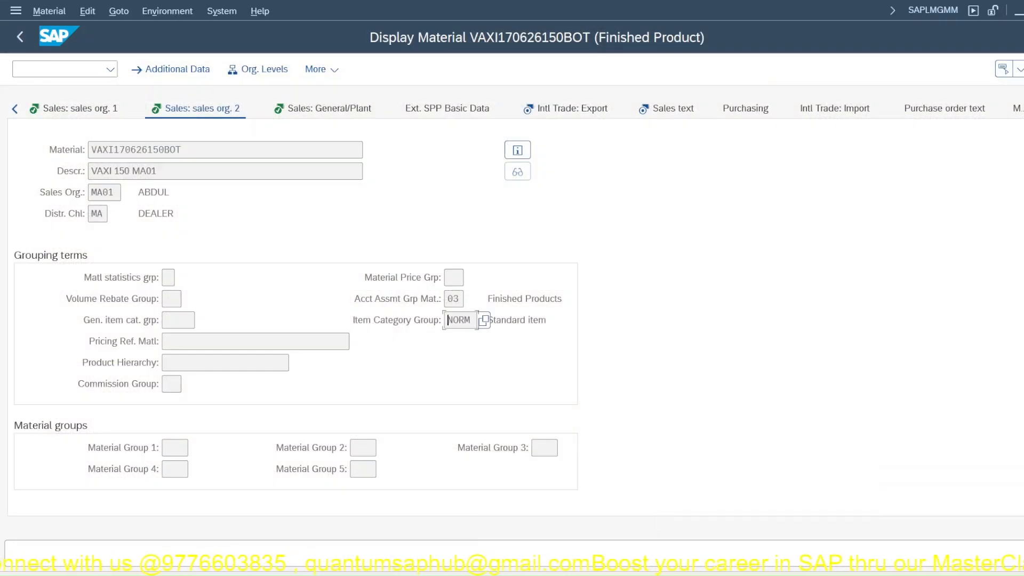
right_click(389, 88)
left_click(426, 121)
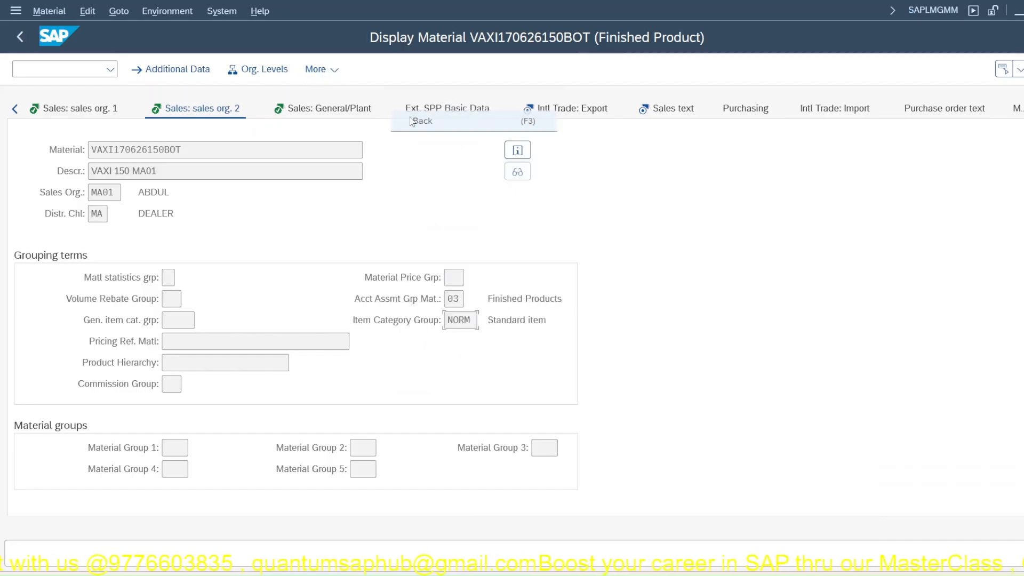
left_click(963, 488)
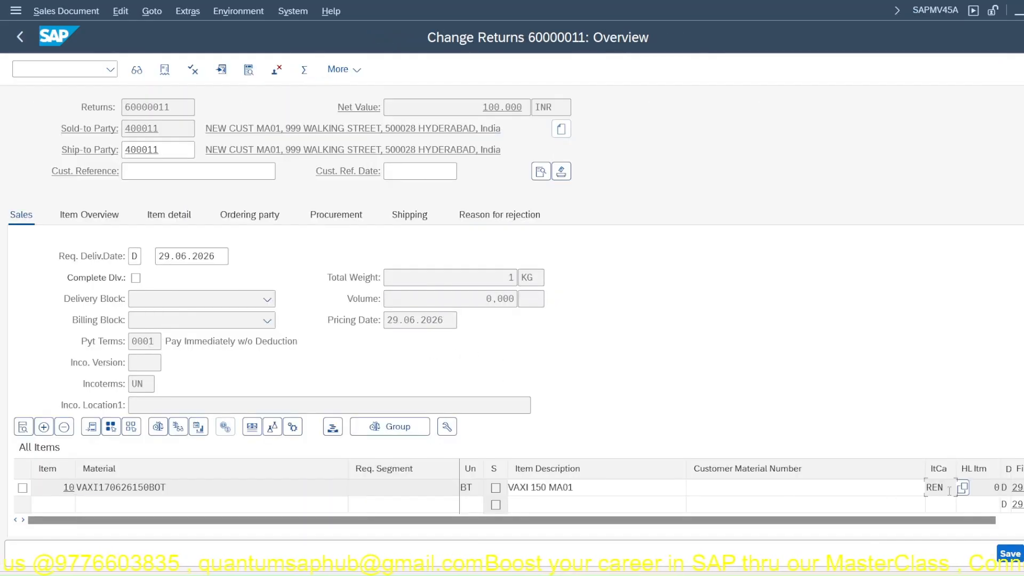
left_click(963, 487)
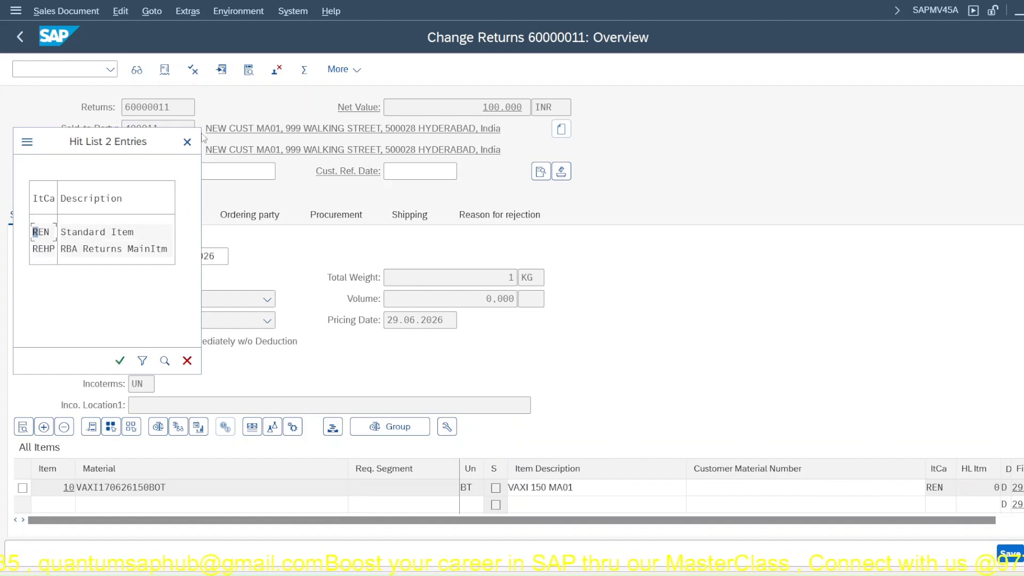
left_click(187, 142)
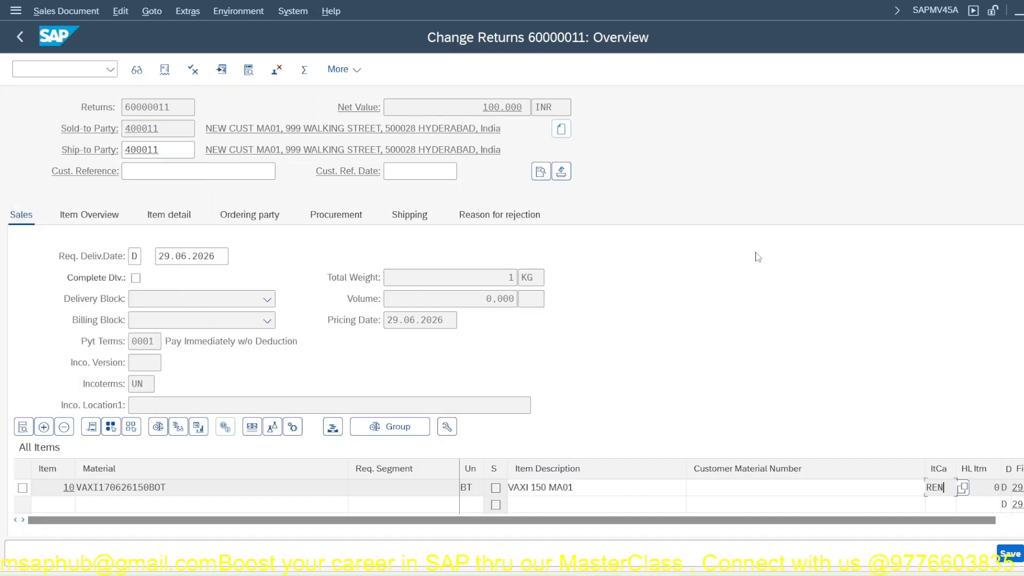
Step: Leave the returns document and open the SAP Reference IMG through the SPRO customizing favorite
left_click(1021, 69)
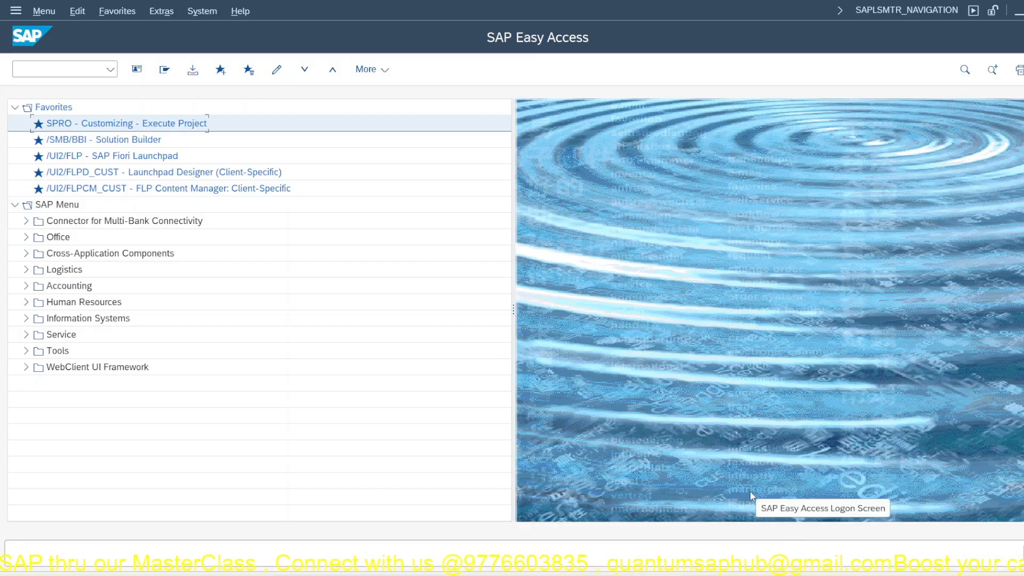
left_click(111, 69)
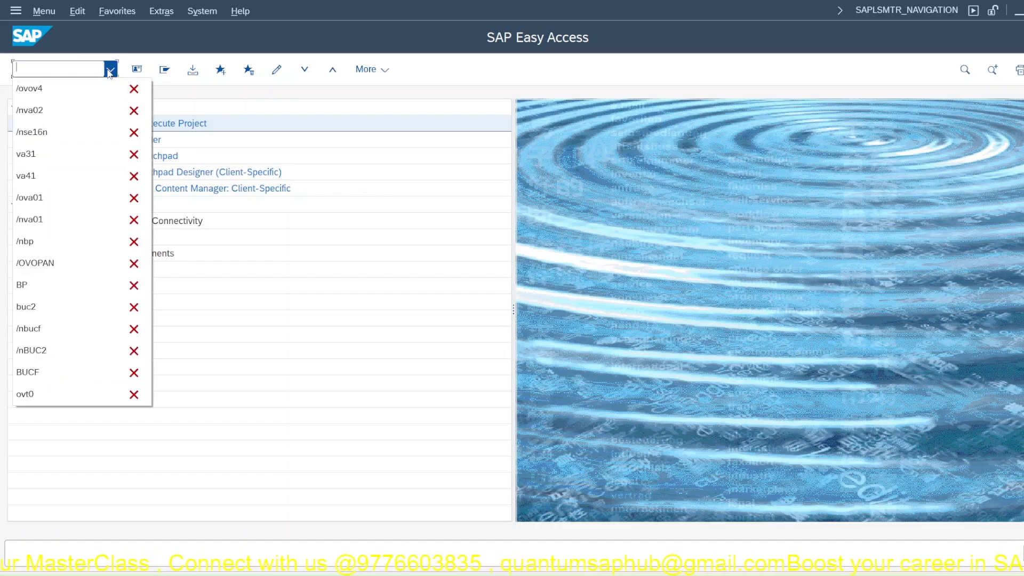
left_click(291, 318)
double_click(103, 127)
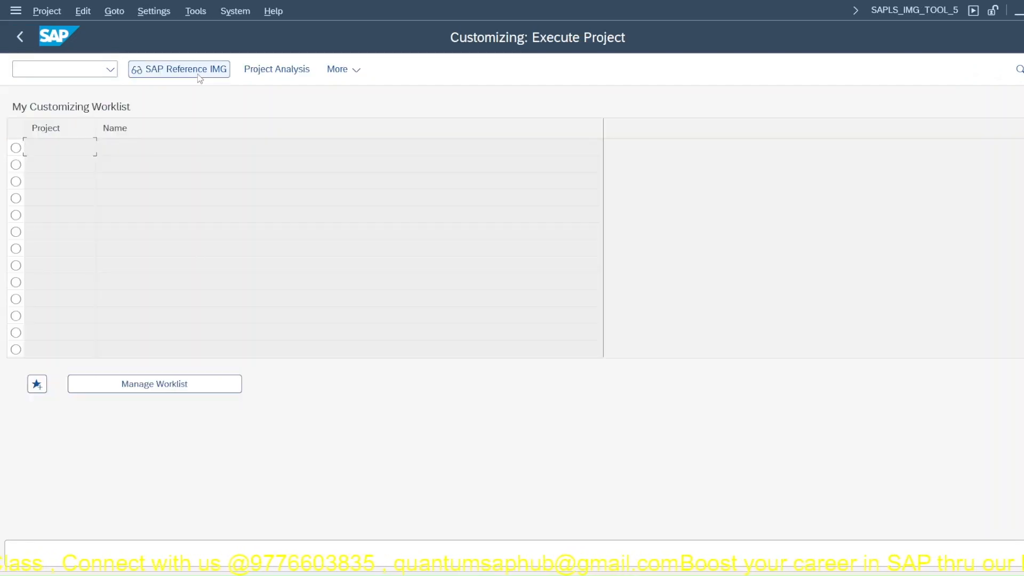
left_click(198, 75)
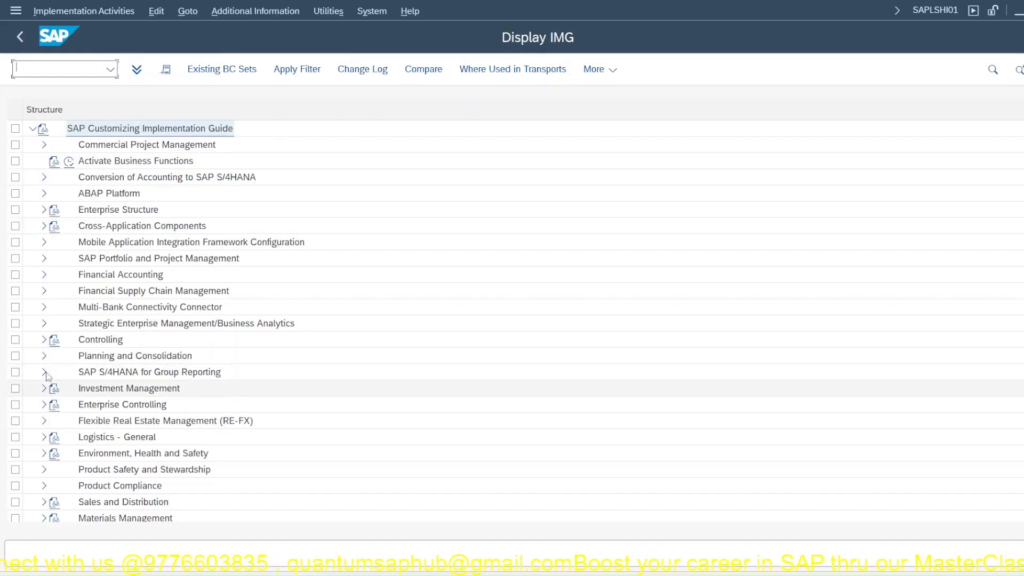
Step: Open Define Item Categories in the IMG under Sales and Distribution, Sales, Sales Documents, Sales Document Item
scroll(48, 426, "down", 2)
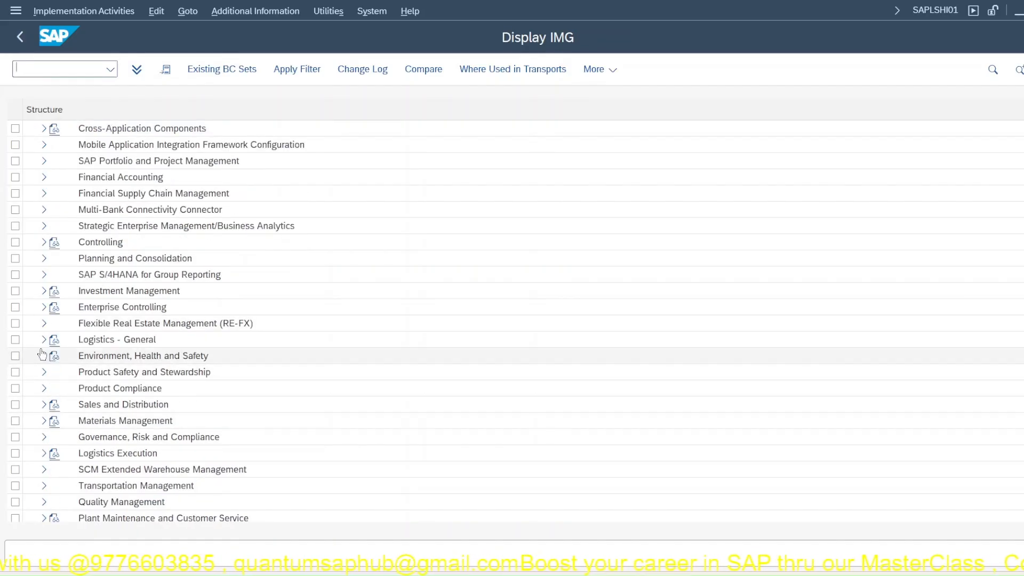
left_click(45, 406)
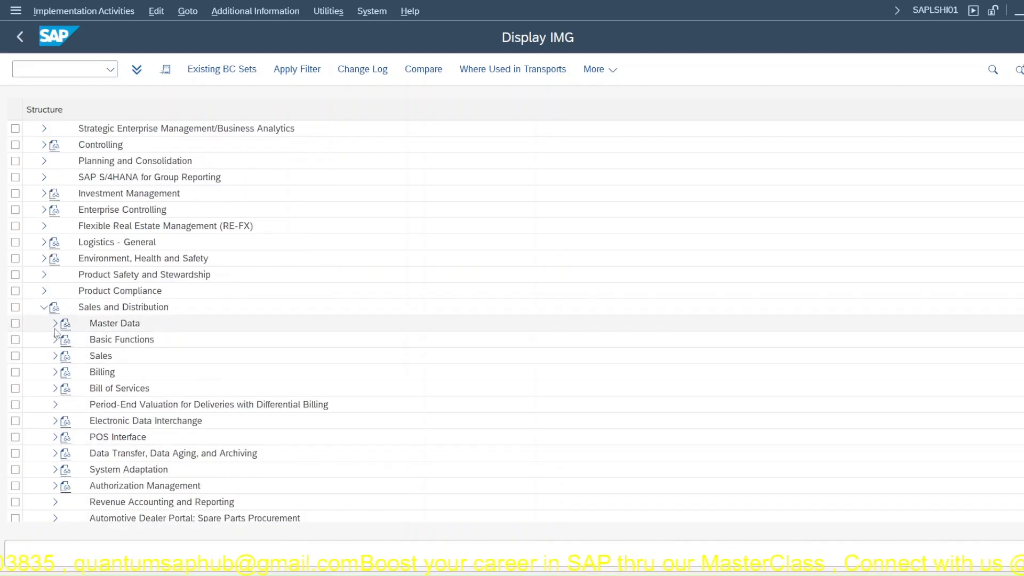
left_click(55, 356)
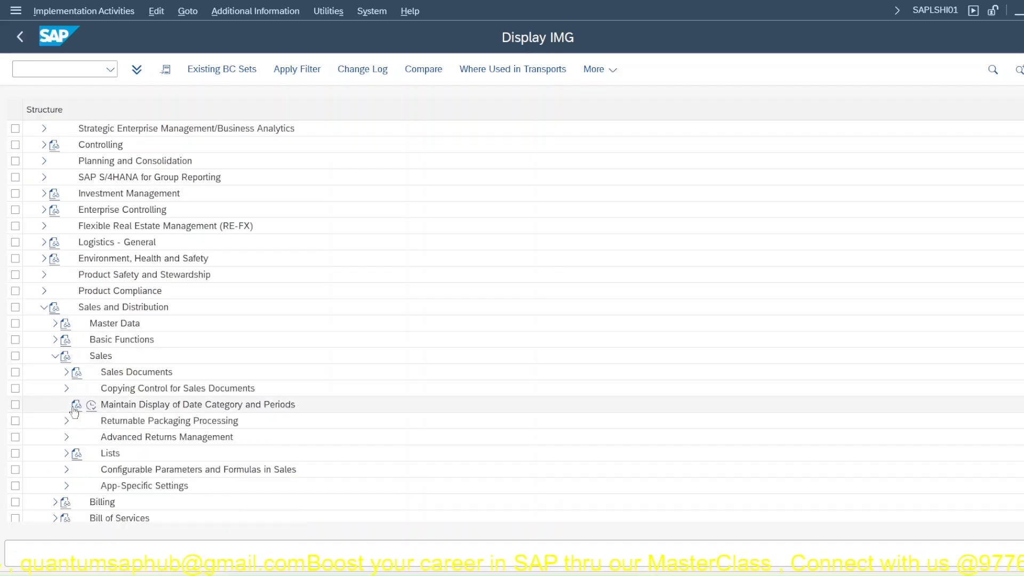
left_click(67, 373)
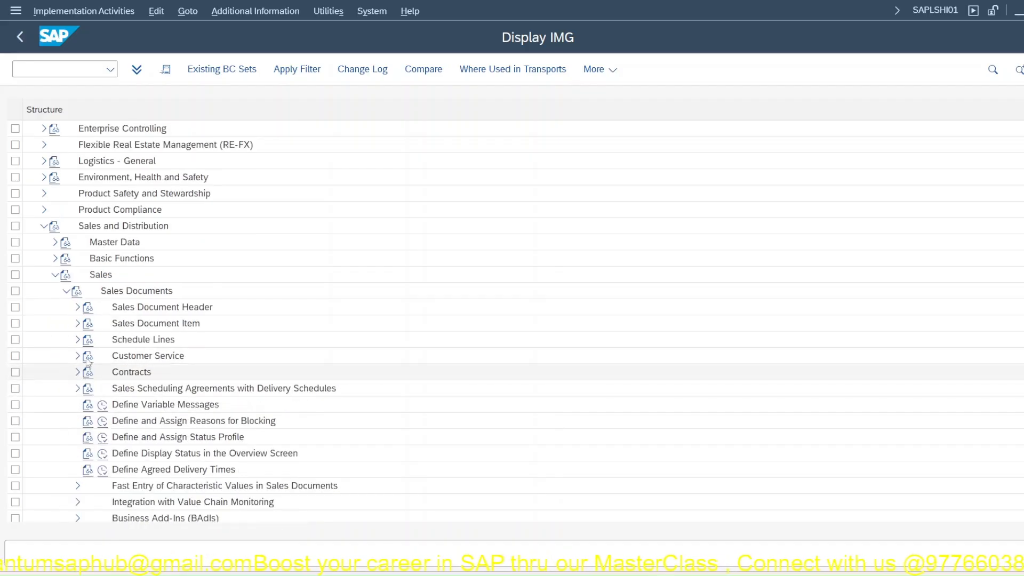
left_click(78, 324)
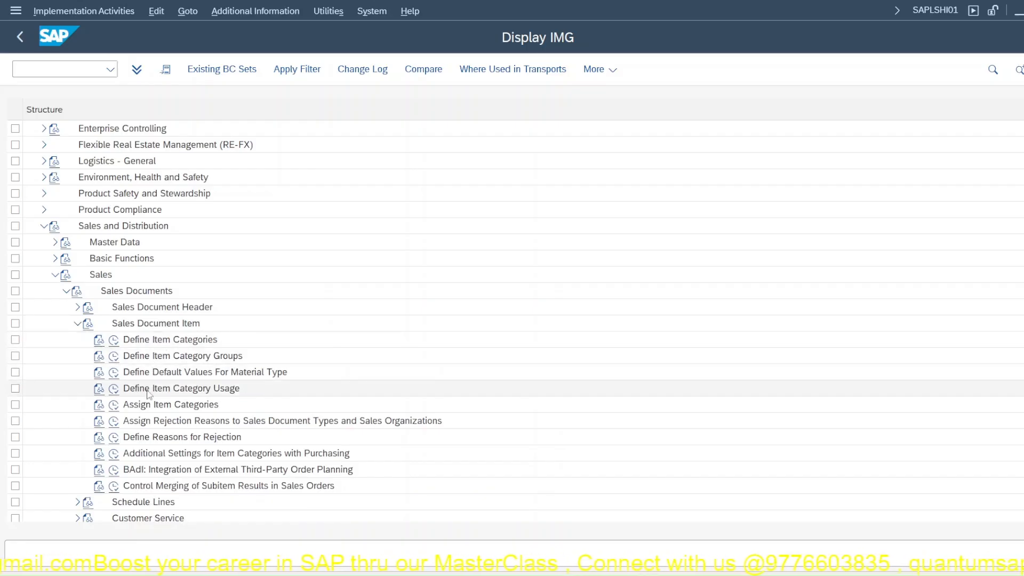
left_click(114, 340)
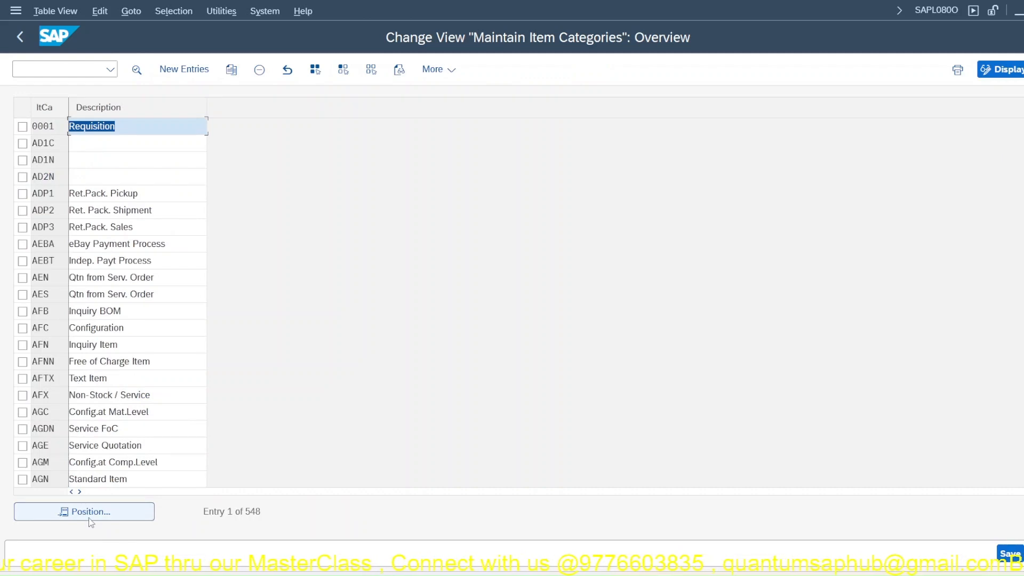
Step: Copy item category TAN as JTAN with the description Standard Item-JPPL, including its dependent copying control entries
left_click(84, 510)
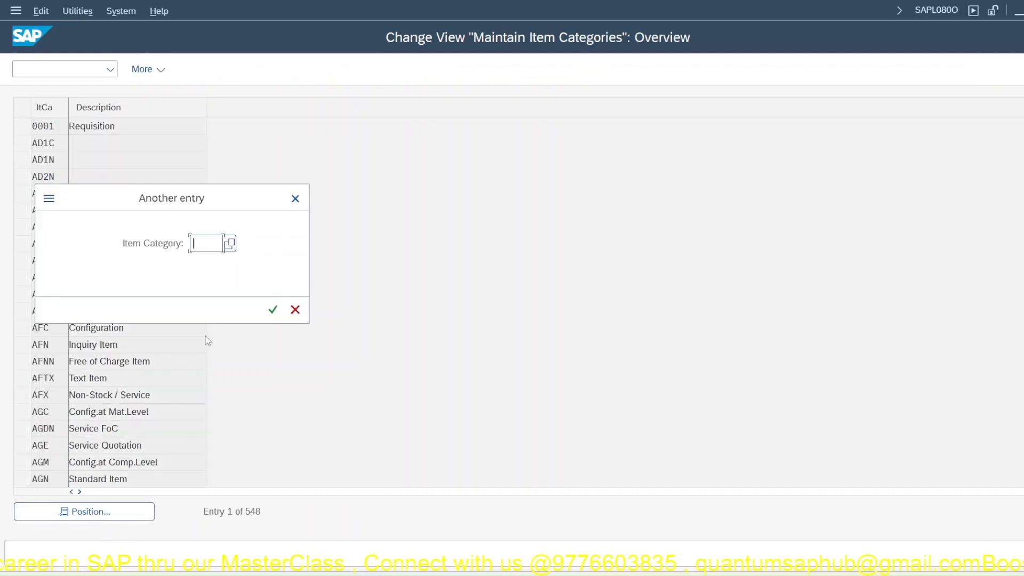
type("TAN")
key("Return")
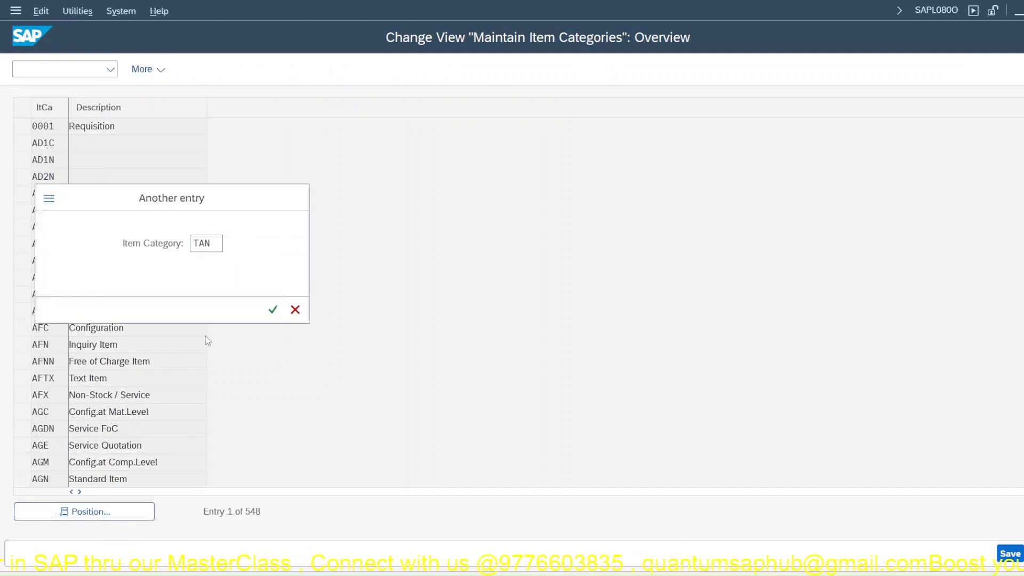
left_click(22, 127)
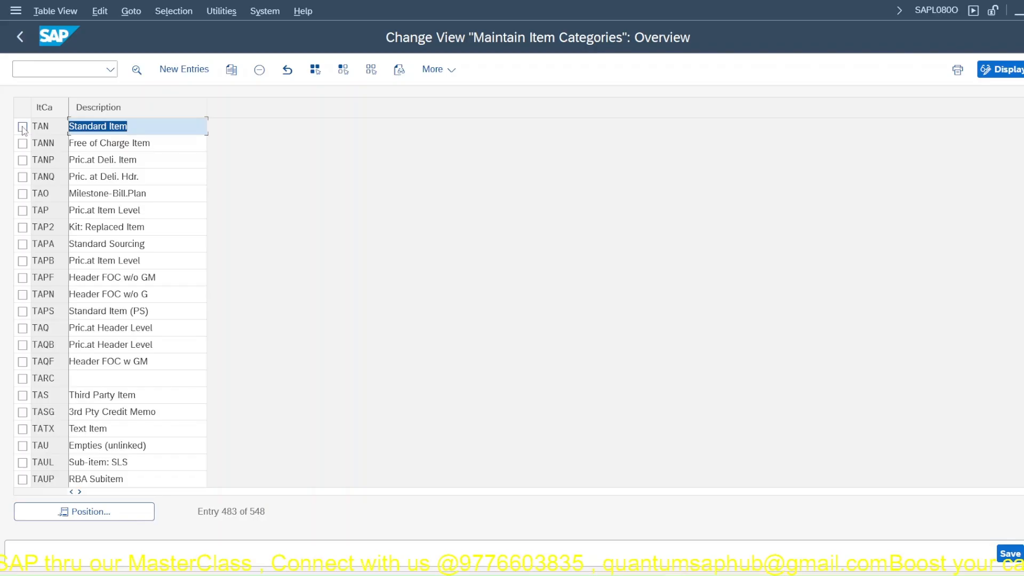
left_click(230, 73)
left_click(161, 109)
type("JTAN")
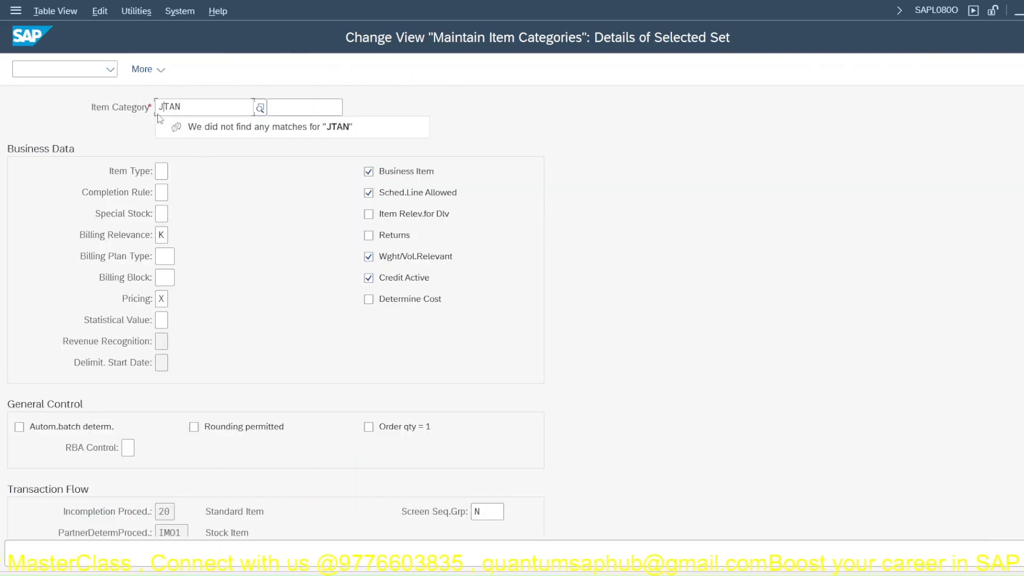
left_click(319, 115)
type("-JPPL")
key("Return")
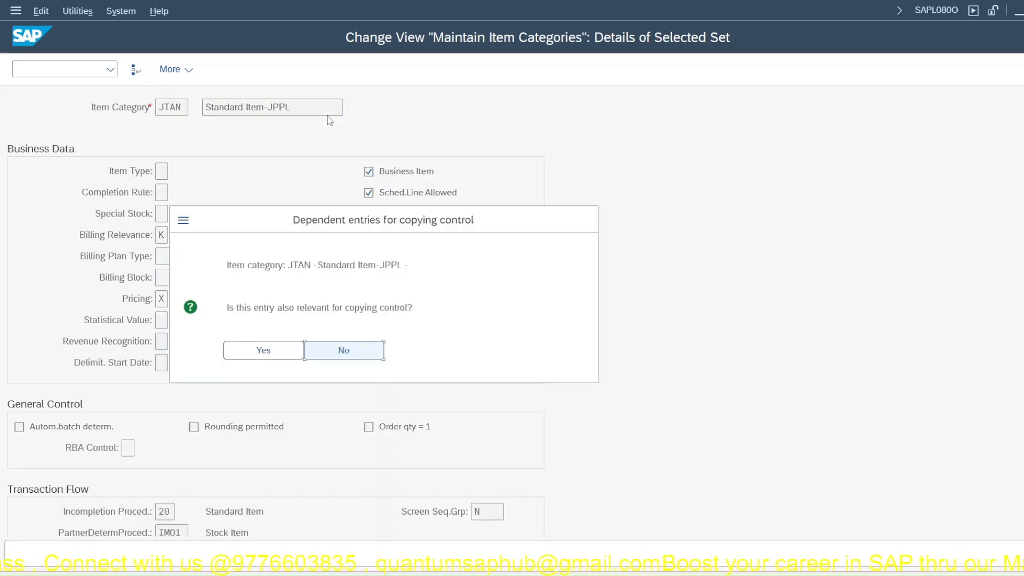
left_click(273, 350)
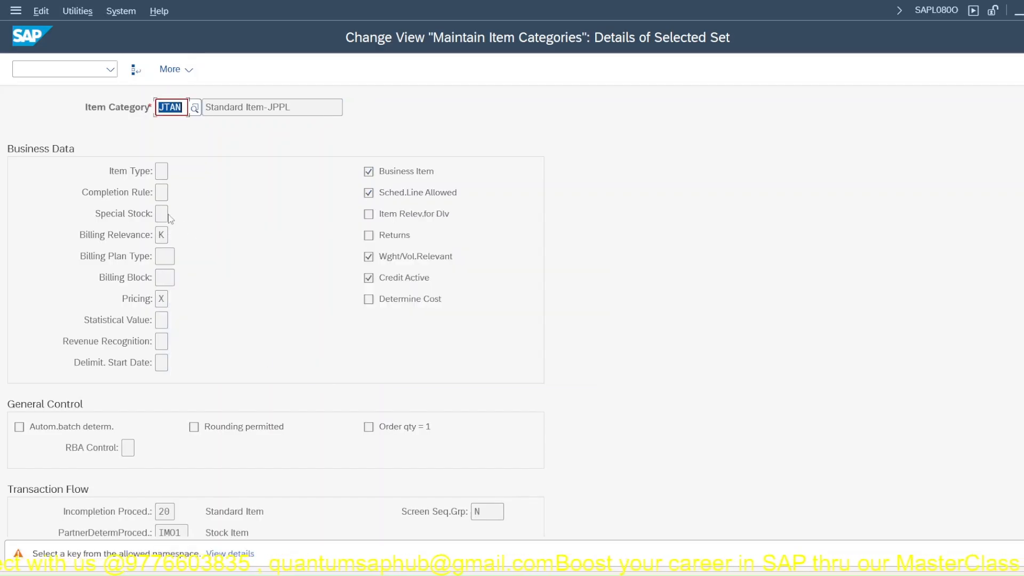
key("Return")
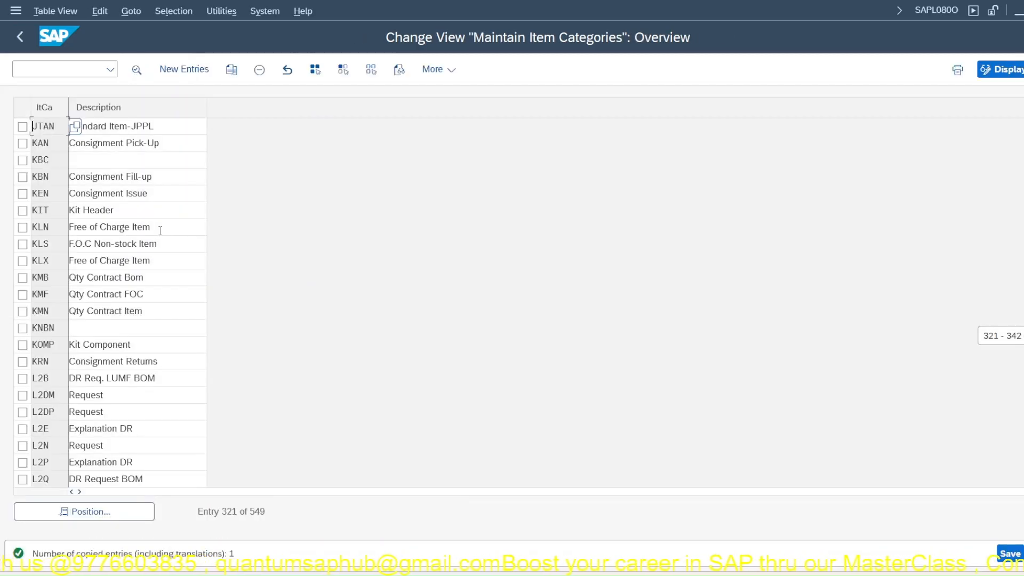
Step: Open the details of item category JTAN and set its billing relevance to A
double_click(36, 132)
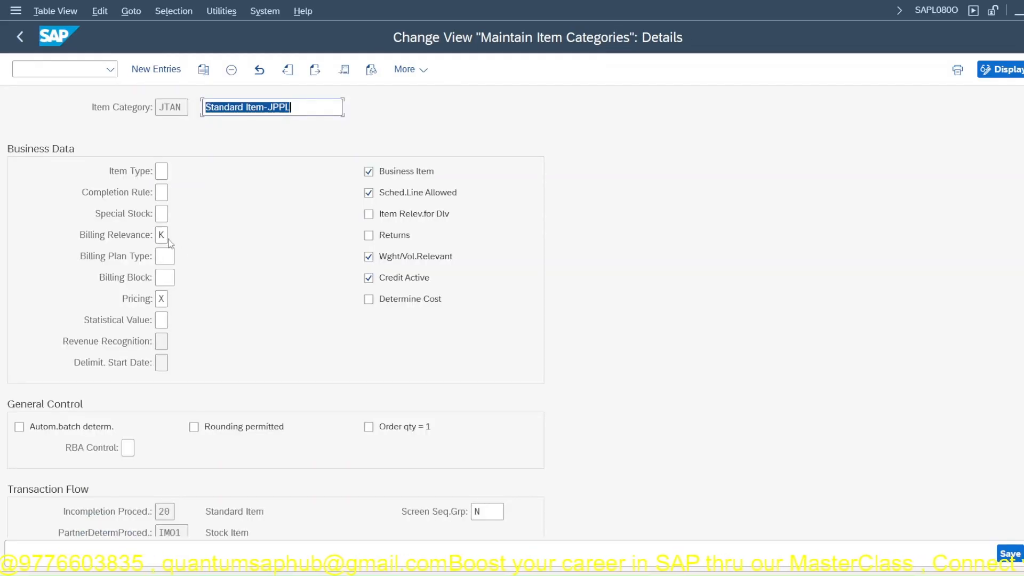
left_click(166, 239)
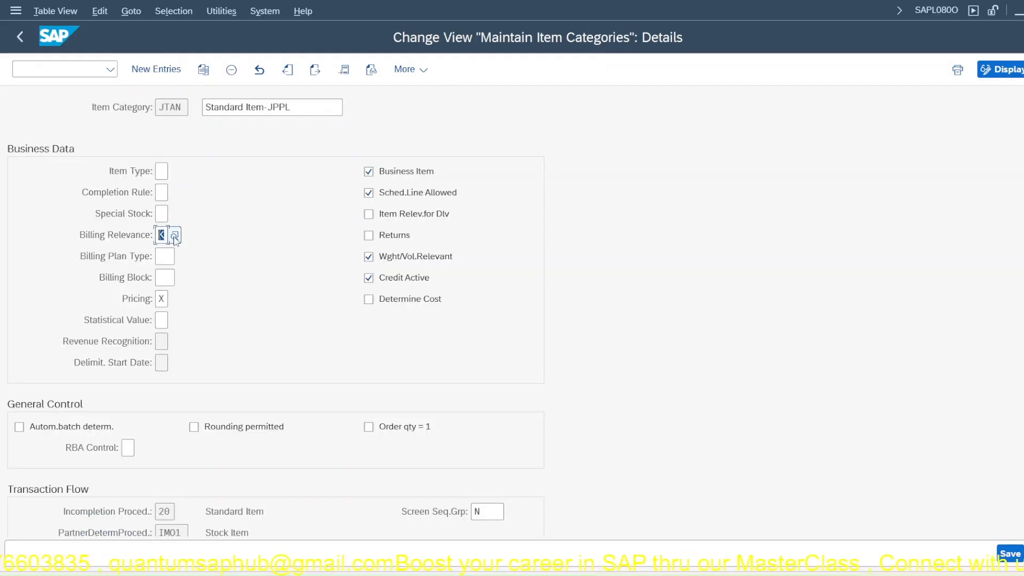
left_click(175, 236)
double_click(226, 122)
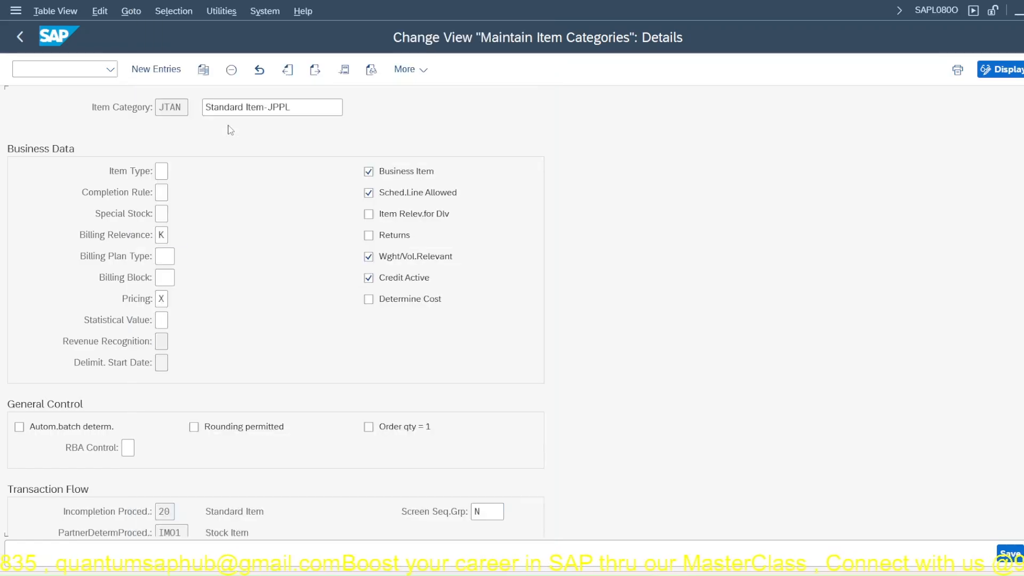
Step: Set the pricing of item category JTAN to X (Pricing standard) and mark the item as relevant for delivery
left_click(162, 298)
left_click(175, 299)
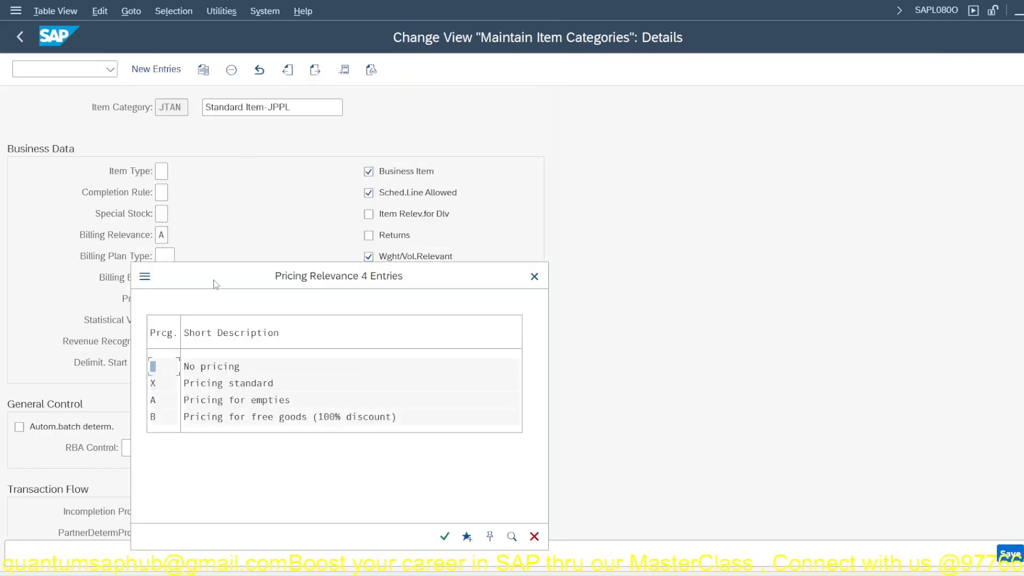
double_click(216, 382)
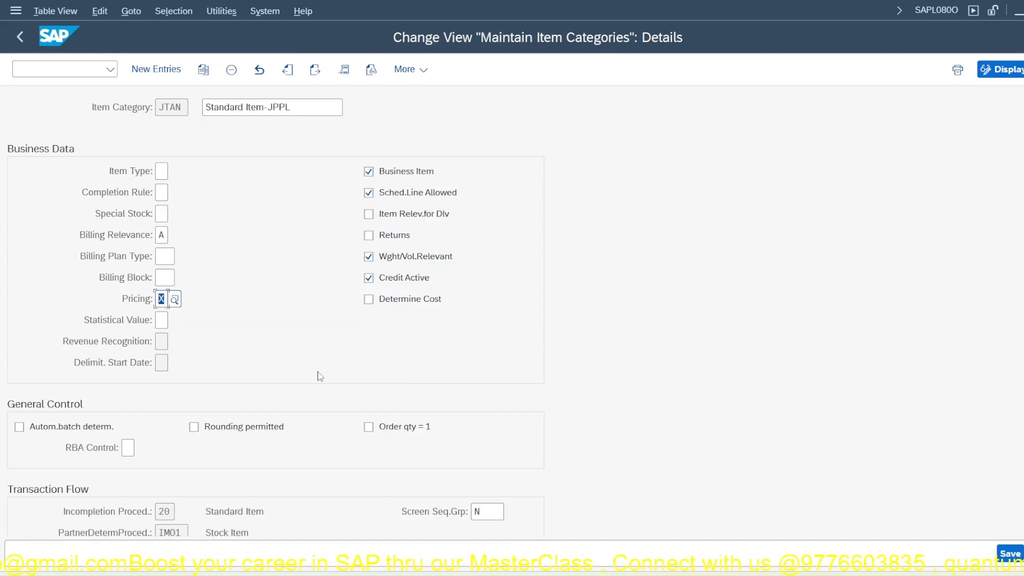
left_click(387, 219)
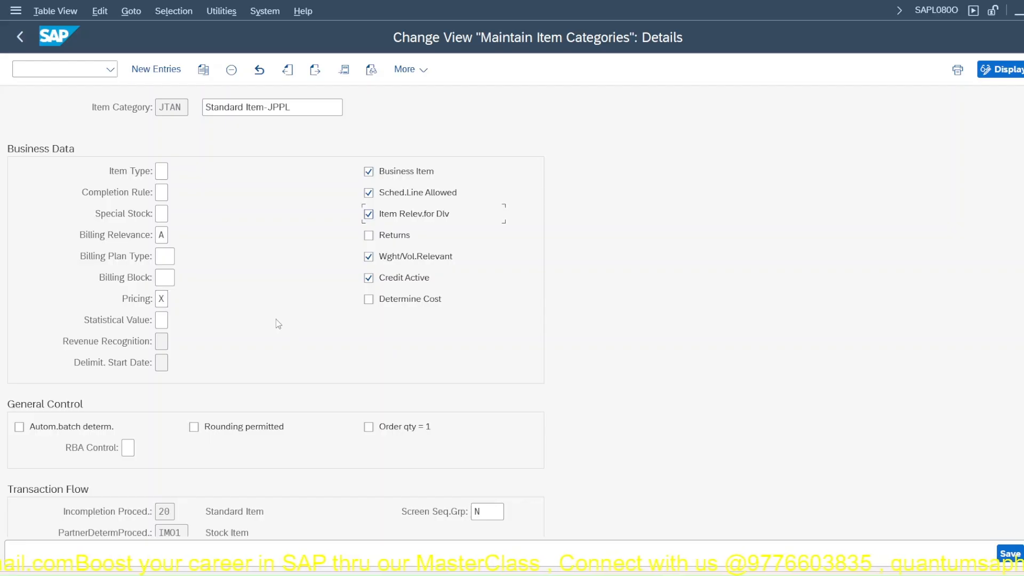
Step: Review the detail settings of item category JTAN and set its item type to Standard Item
scroll(276, 319, "down", 5)
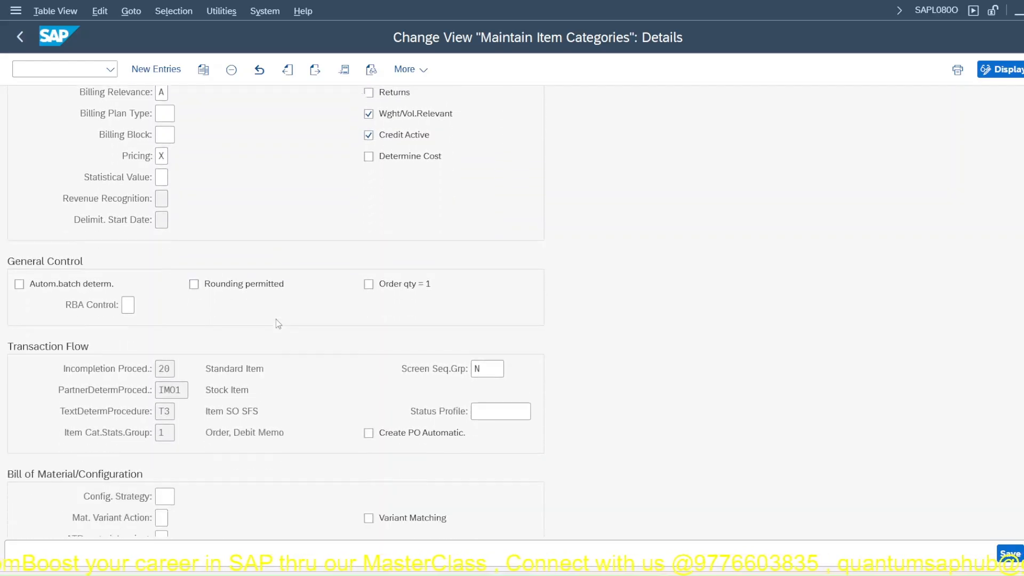
scroll(275, 327, "down", 7)
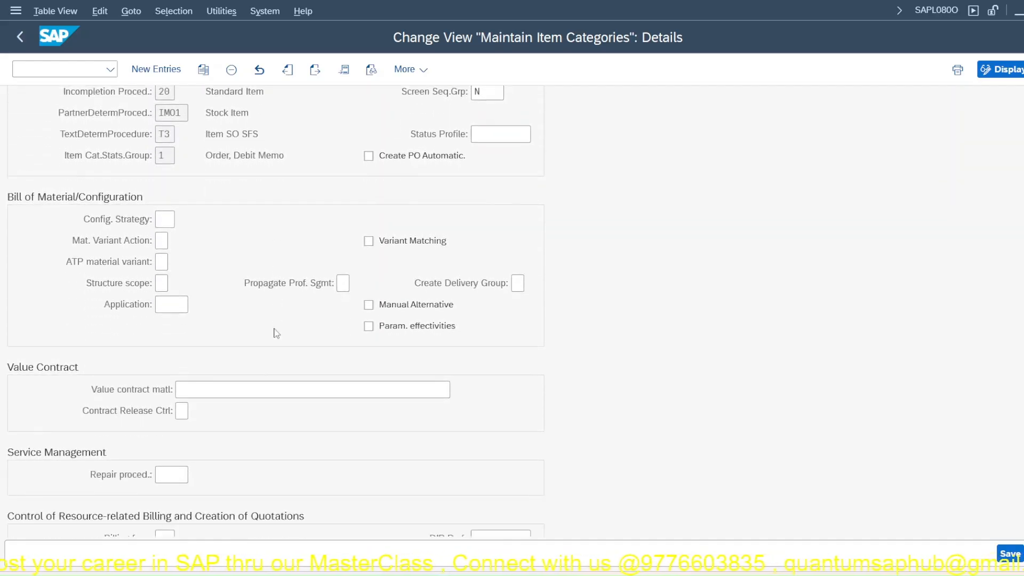
scroll(275, 330, "up", 6)
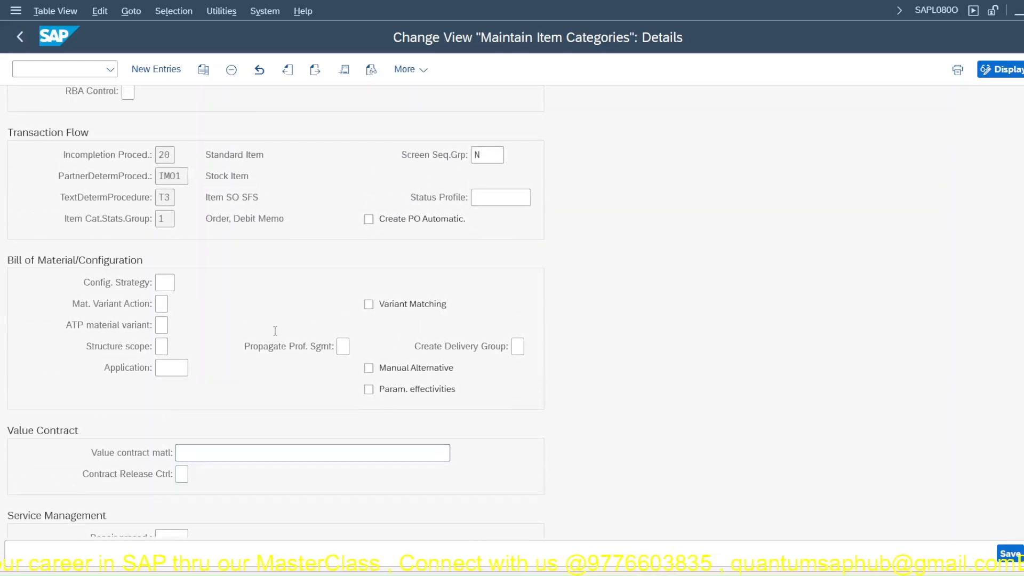
scroll(275, 332, "up", 6)
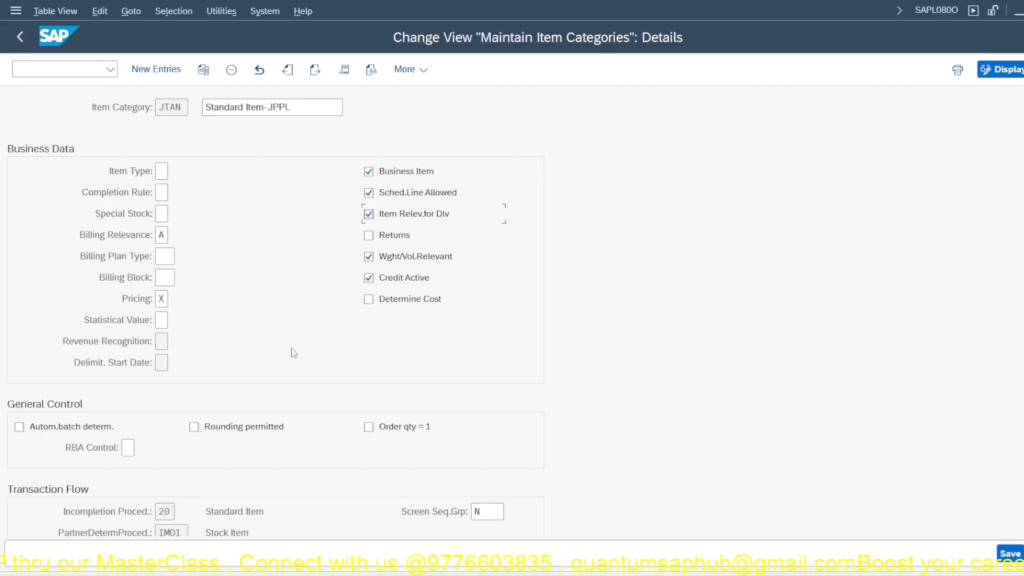
left_click(161, 172)
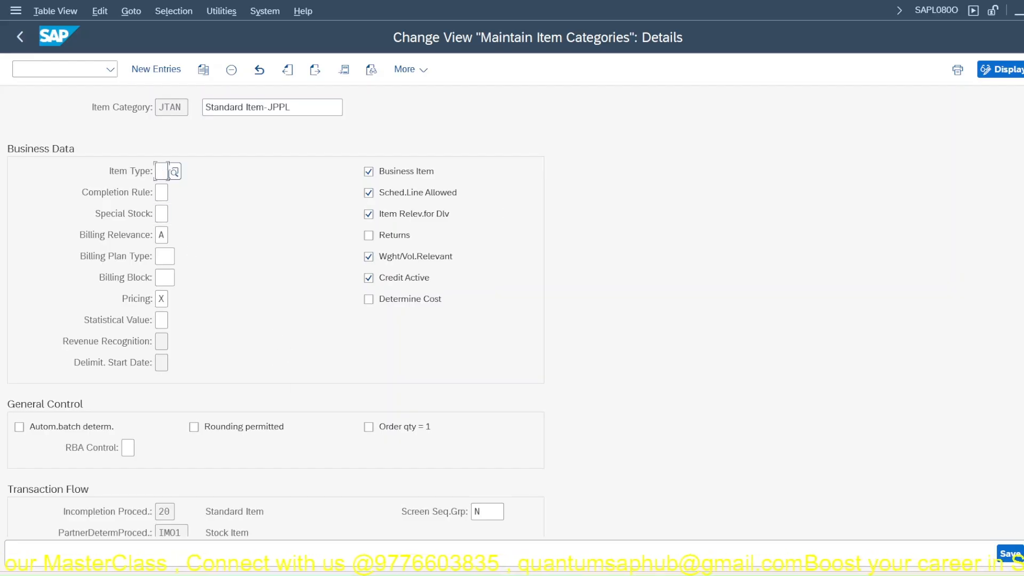
left_click(174, 172)
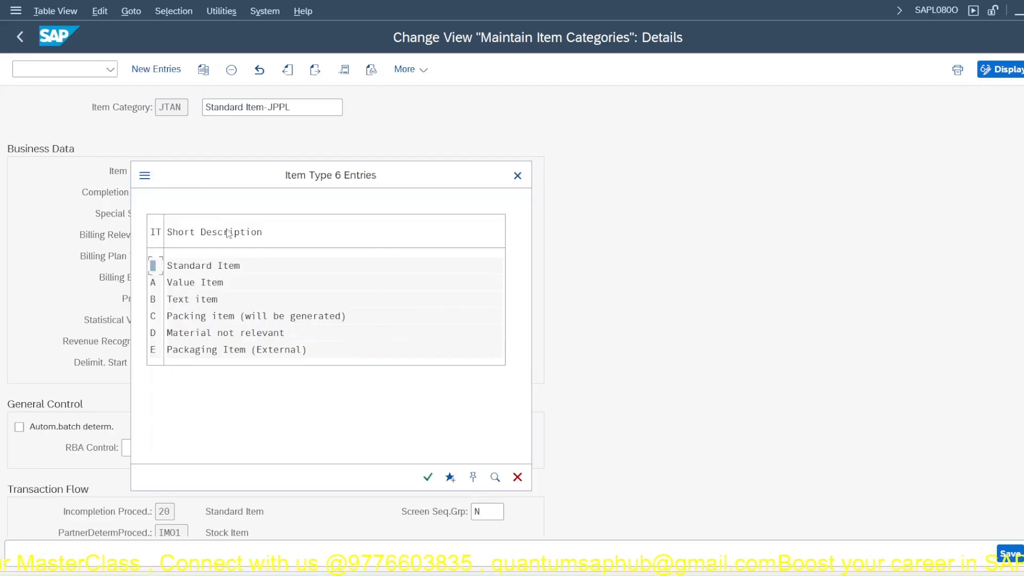
double_click(193, 266)
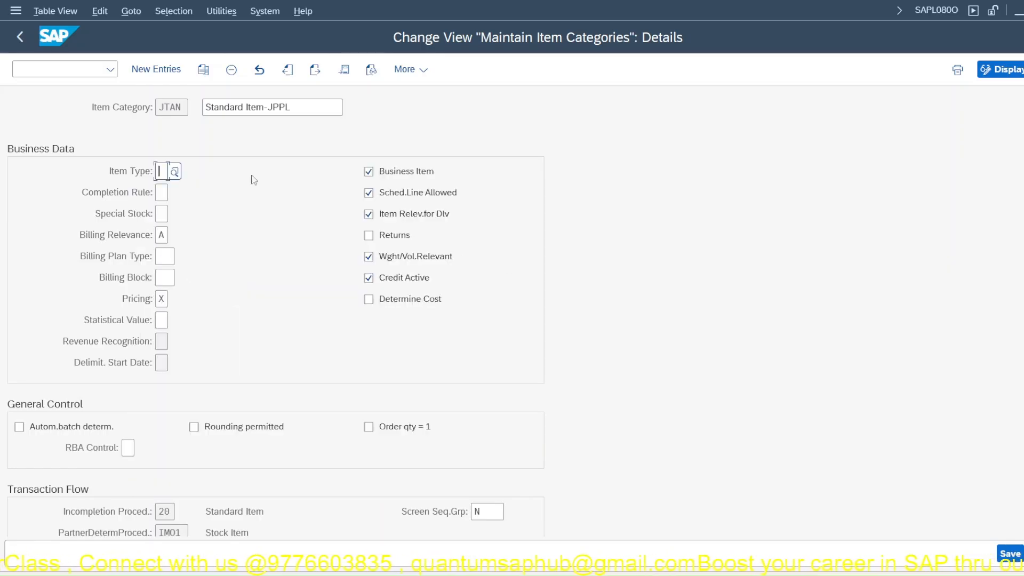
left_click(174, 172)
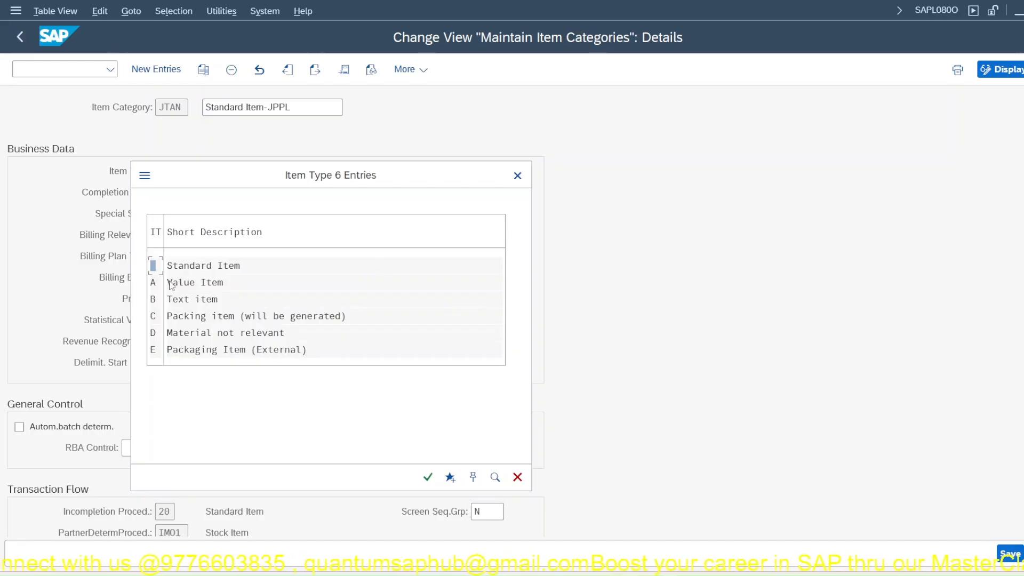
key("Escape")
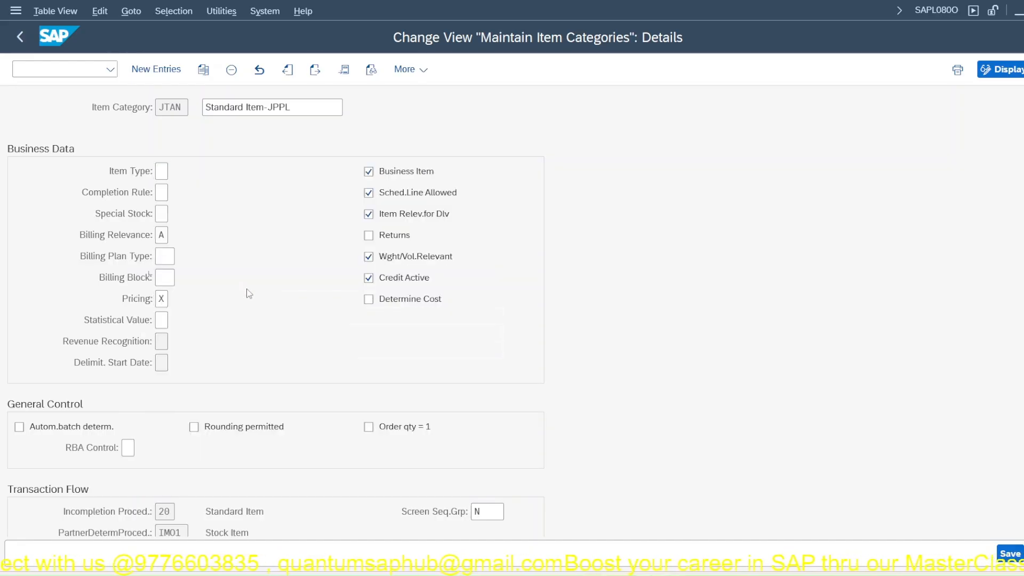
Step: Clear the delivery relevance of item category JTAN and save it to customizing request A4HK903660 (JP Company Setup)
left_click(1008, 555)
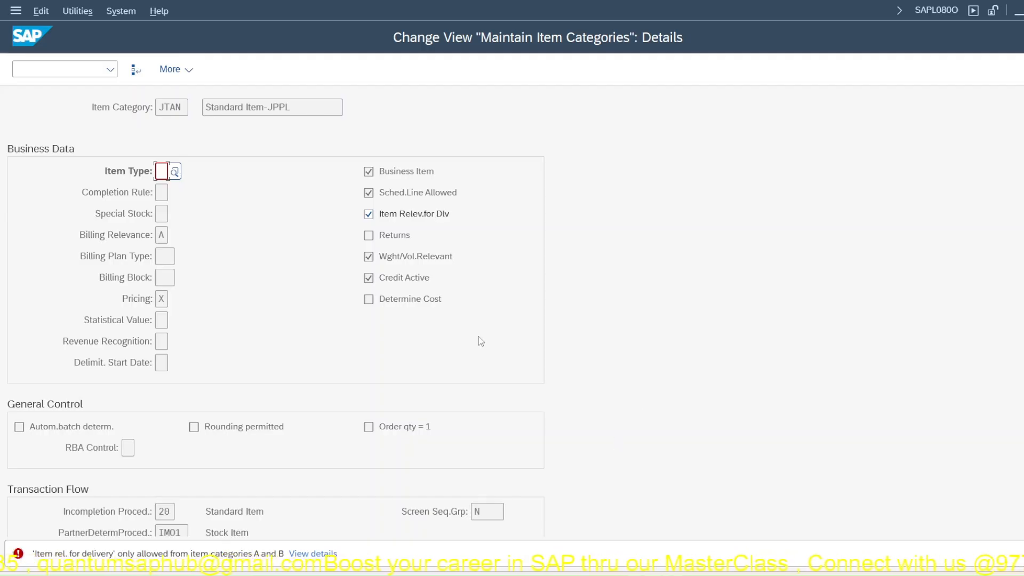
left_click(368, 215)
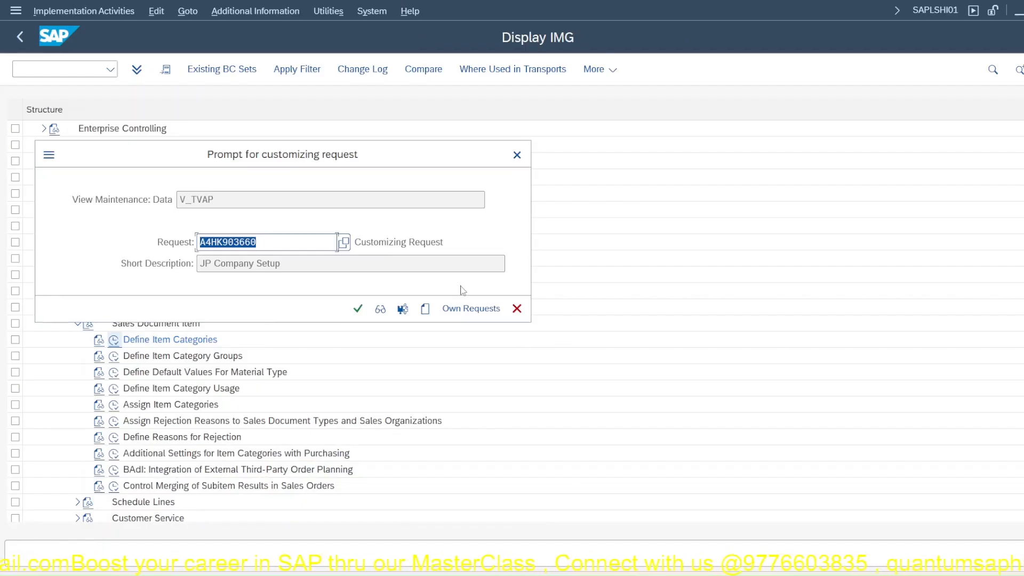
left_click(357, 308)
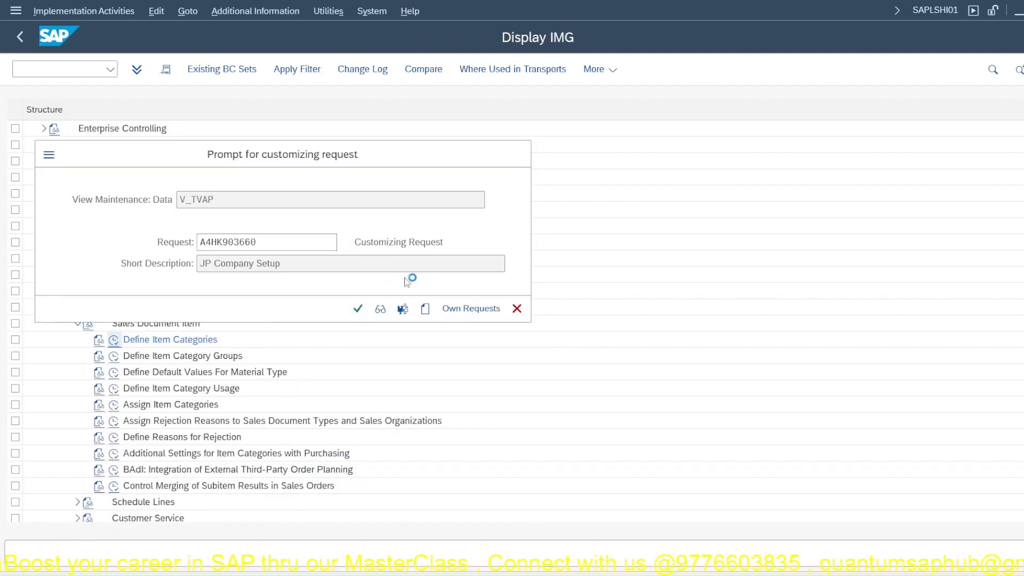